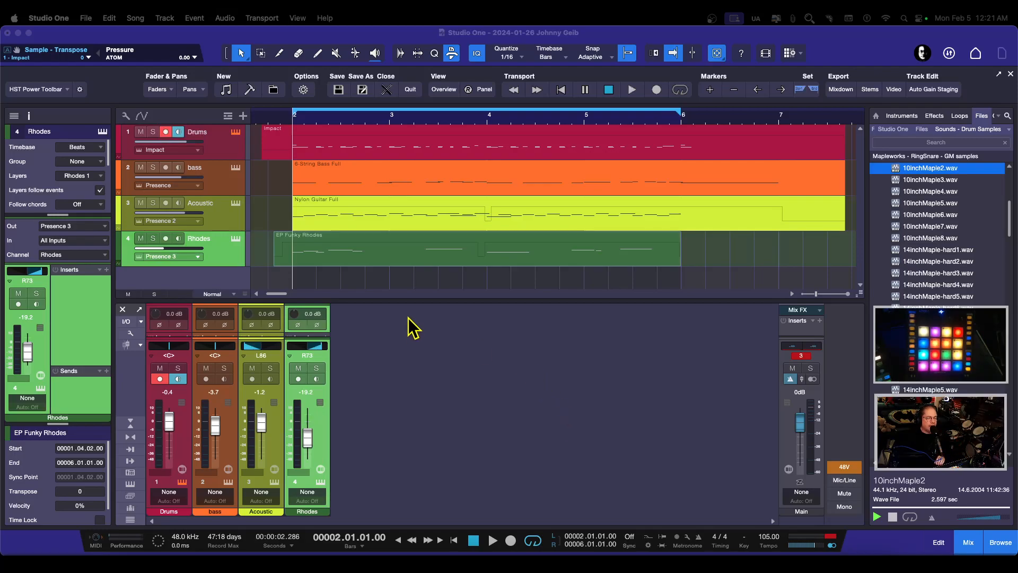
# Open the Impact XT instrument editor of the Drums track and position its window over the arrangement
pyautogui.click(234, 134)
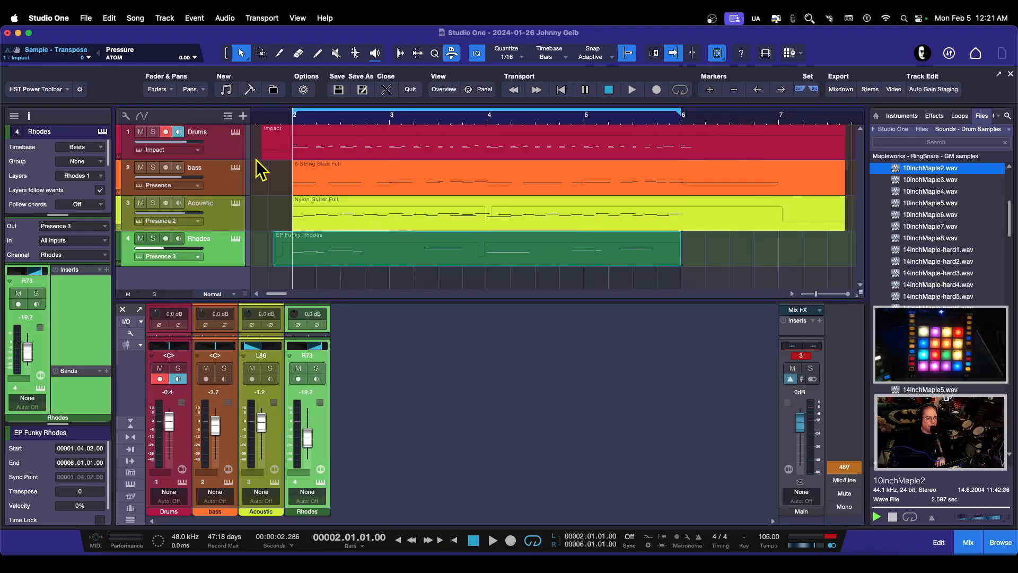
pyautogui.click(236, 133)
pyautogui.moveTo(567, 114); pyautogui.dragTo(577, 124)
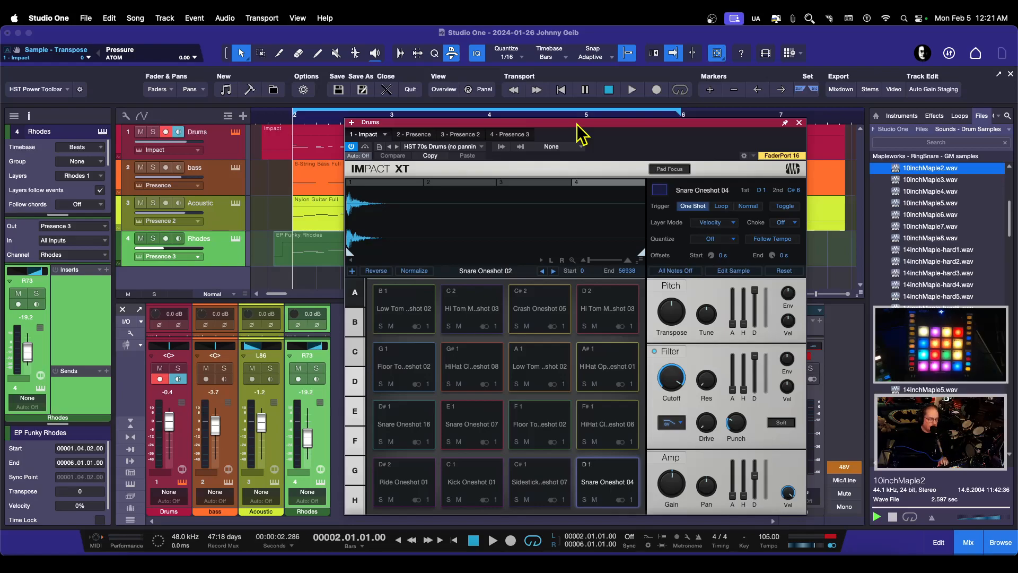
# Play back the song to hear the drum part, stop it, and nudge the Impact XT window
pyautogui.press('space')
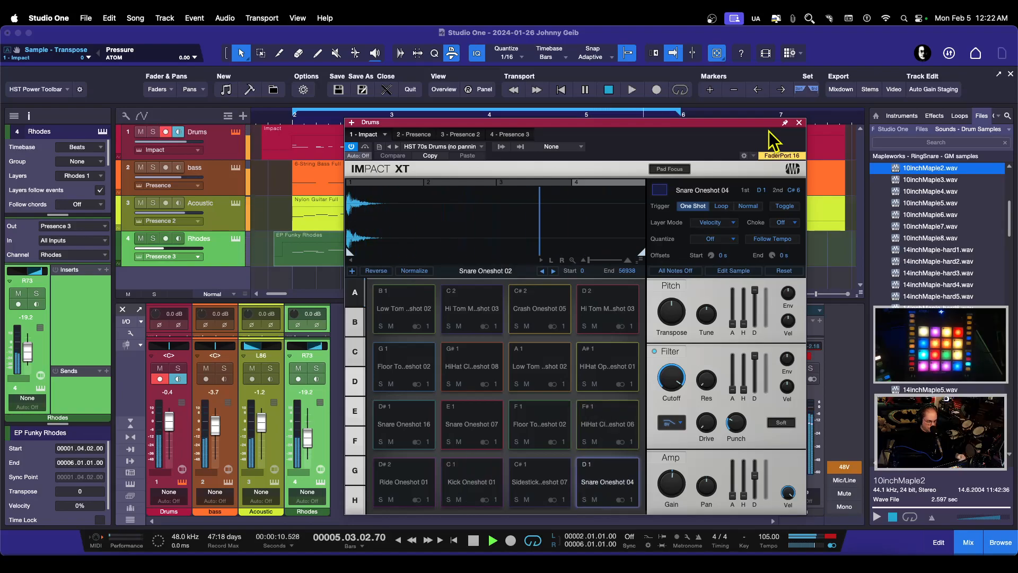
pyautogui.press('space')
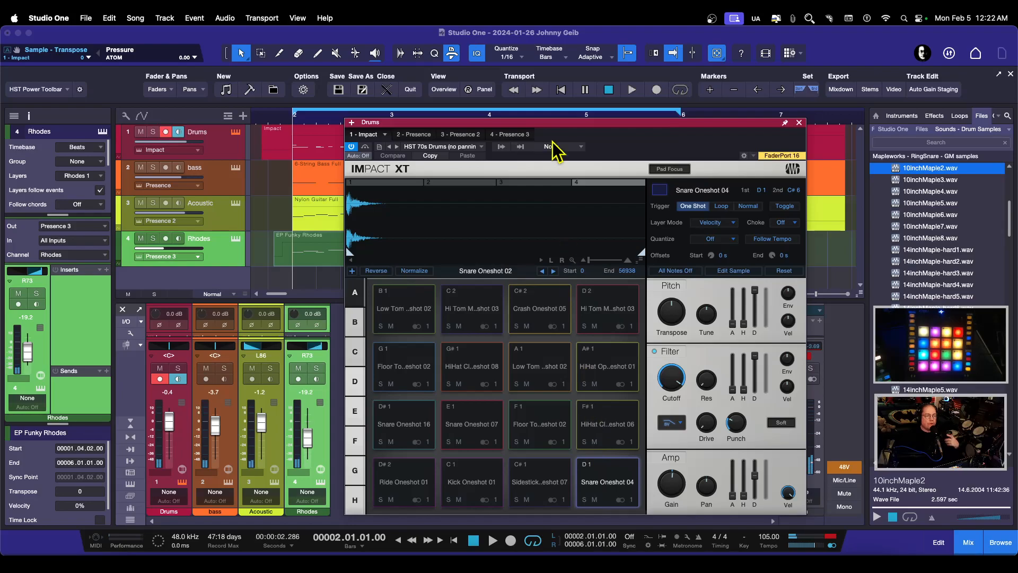
pyautogui.moveTo(576, 121); pyautogui.dragTo(579, 112)
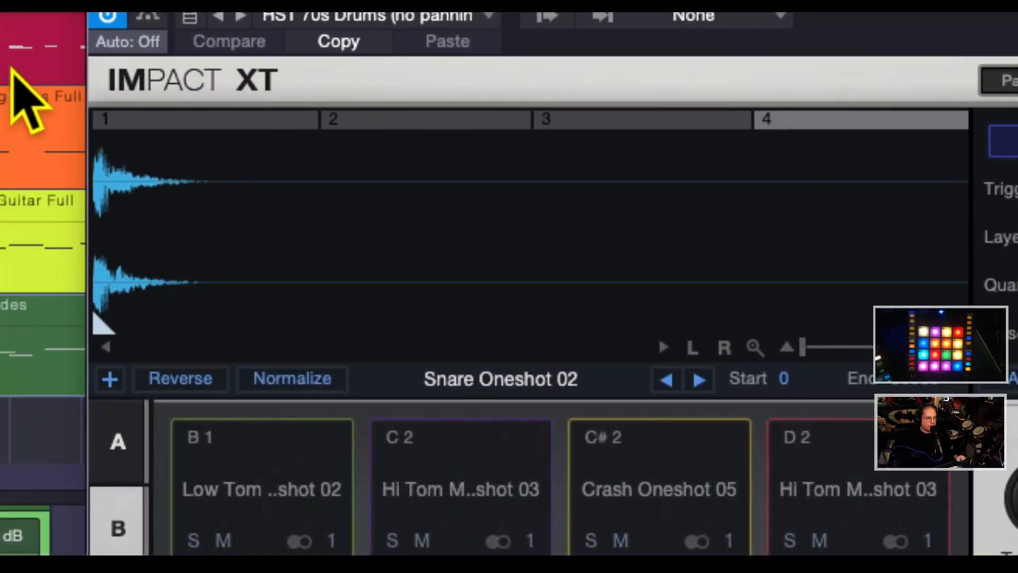
# Audition the four velocity layers of the D 1 snare pad, ending on layer 4, Snare Oneshot 02
pyautogui.click(179, 121)
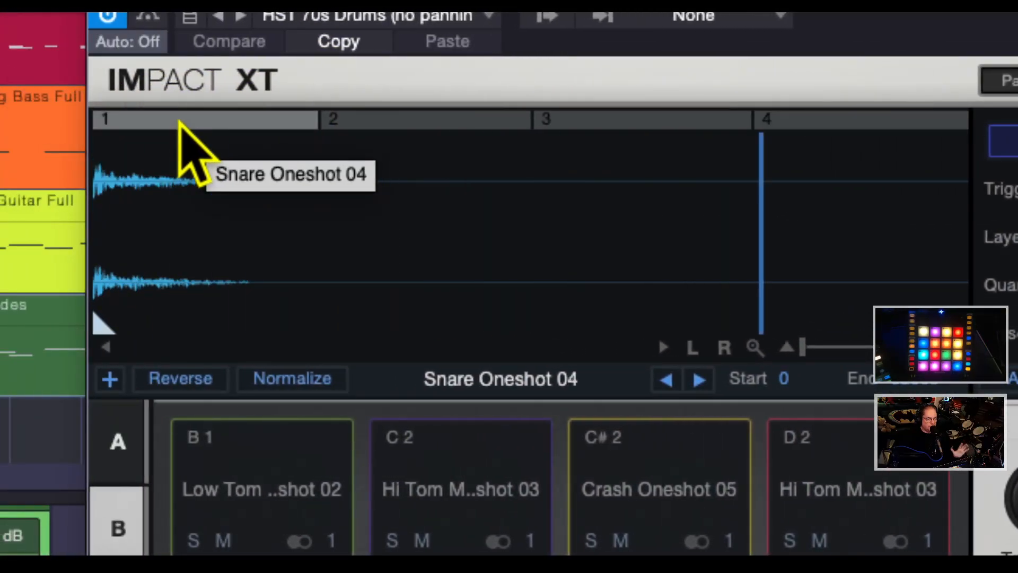
pyautogui.click(383, 122)
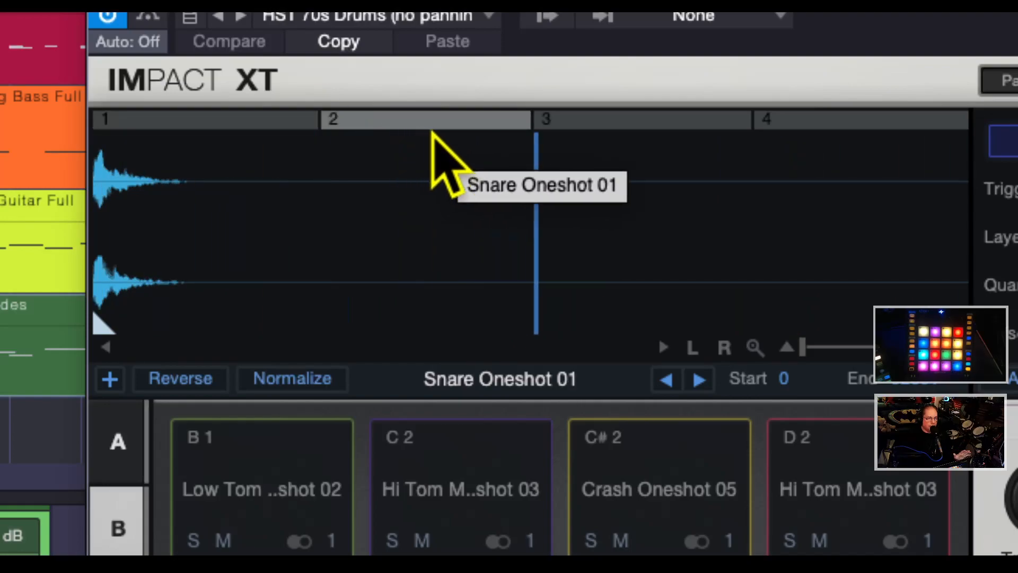
pyautogui.click(603, 121)
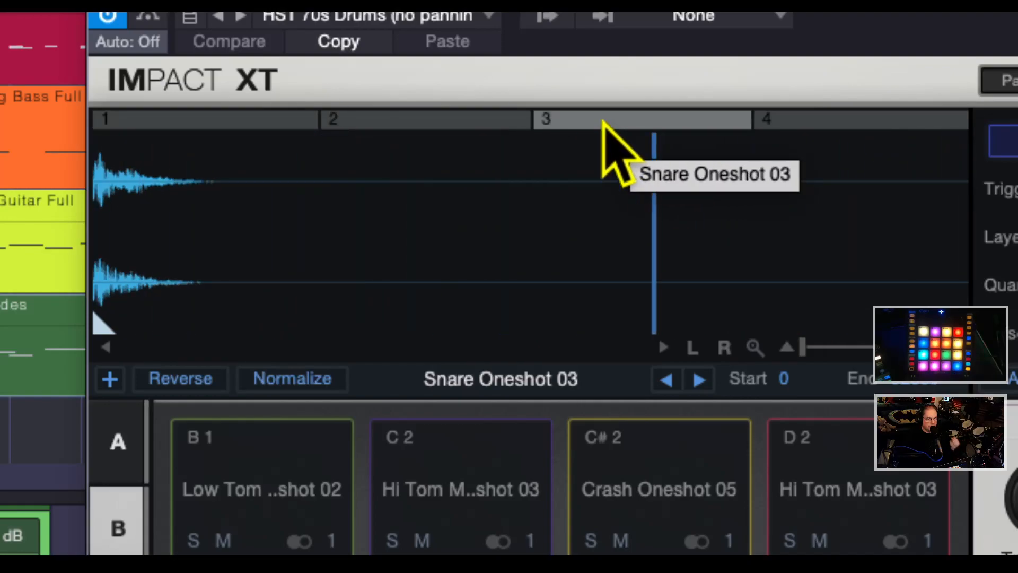
pyautogui.click(792, 125)
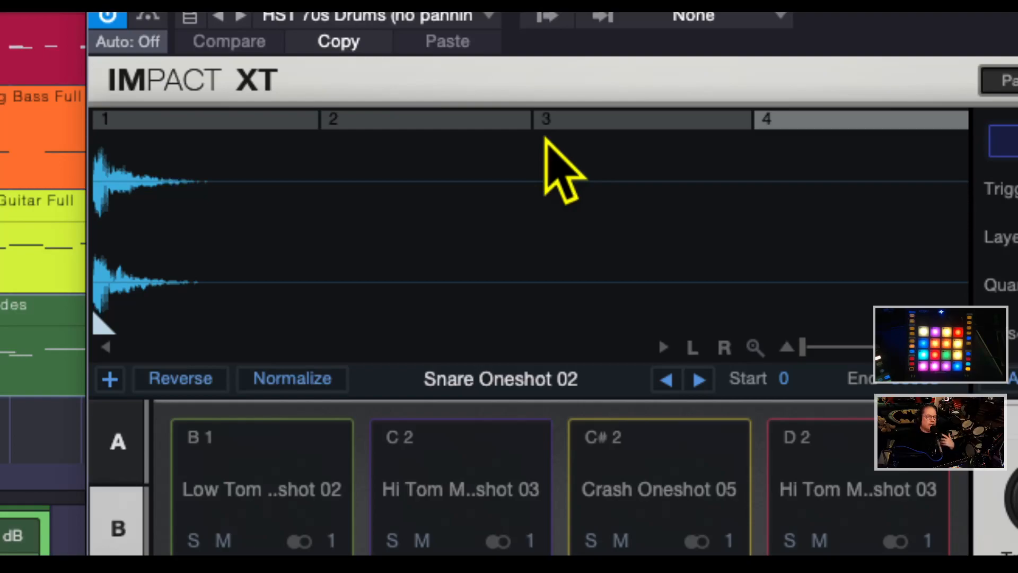
pyautogui.click(479, 126)
pyautogui.click(555, 126)
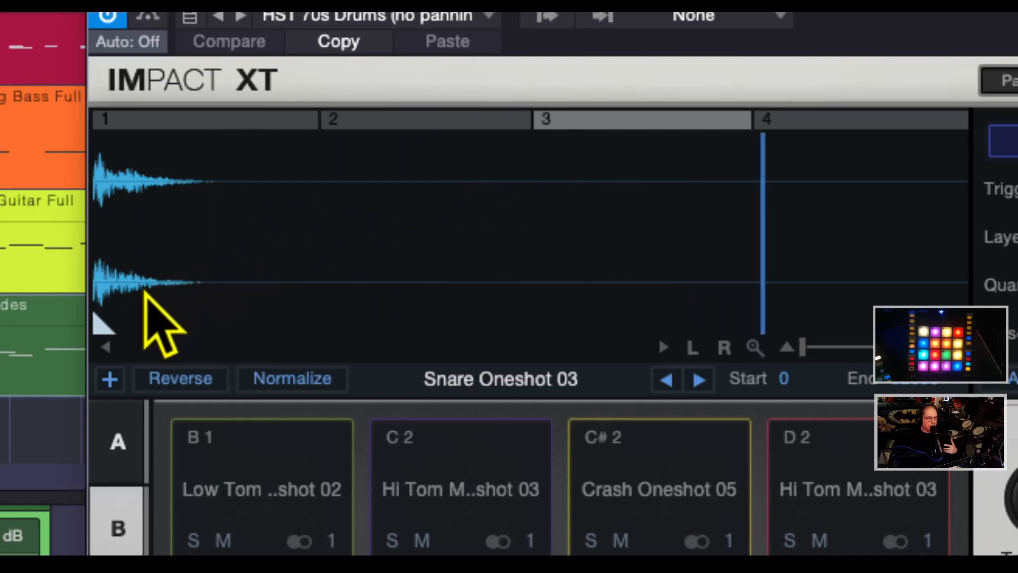
pyautogui.click(204, 122)
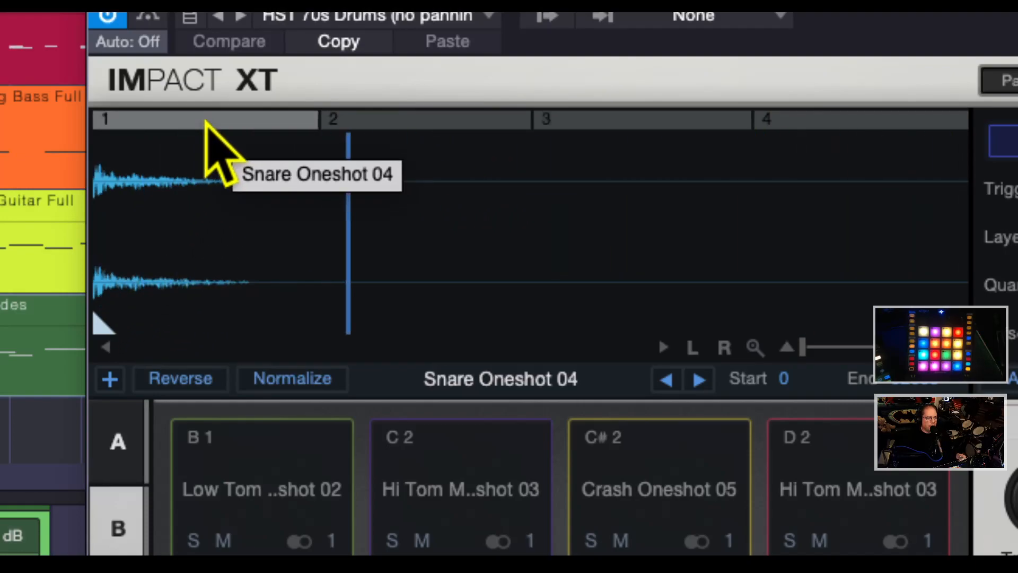
pyautogui.click(370, 120)
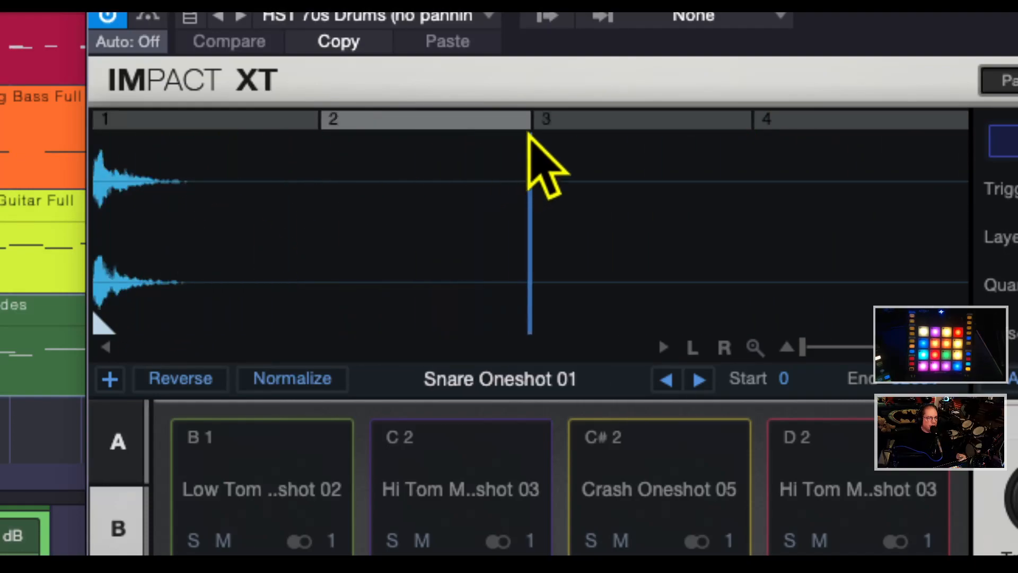
pyautogui.click(592, 121)
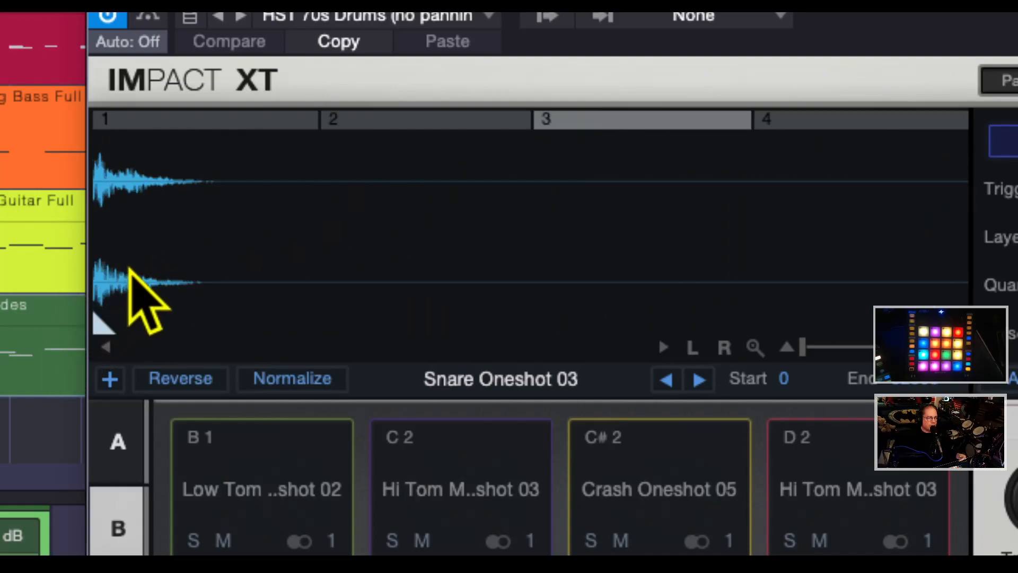
pyautogui.click(793, 123)
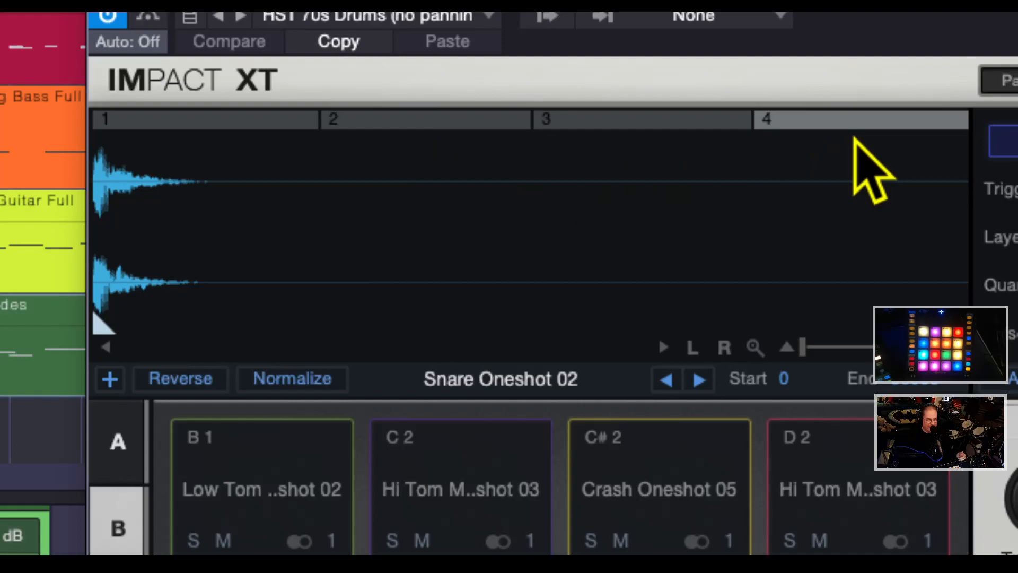
# Lower the snare pad's velocity split between layers 3 and 4, and slightly lower the split between layers 2 and 3
pyautogui.moveTo(748, 120)
pyautogui.mouseDown()
pyautogui.moveTo(702, 126)
pyautogui.moveTo(762, 125)
pyautogui.moveTo(733, 128)
pyautogui.mouseUp()
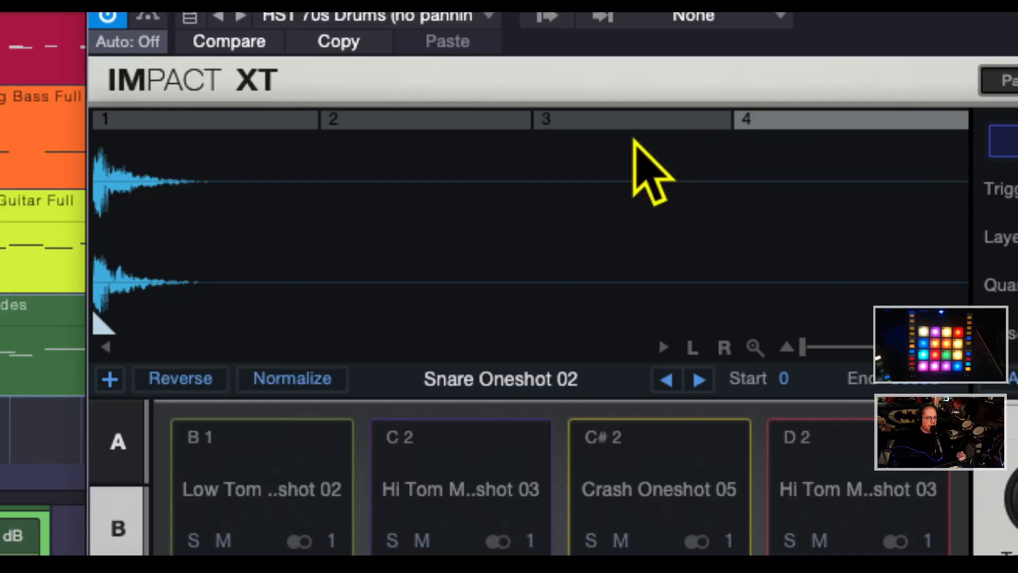
pyautogui.moveTo(531, 121)
pyautogui.mouseDown()
pyautogui.moveTo(507, 120)
pyautogui.moveTo(524, 122)
pyautogui.mouseUp()
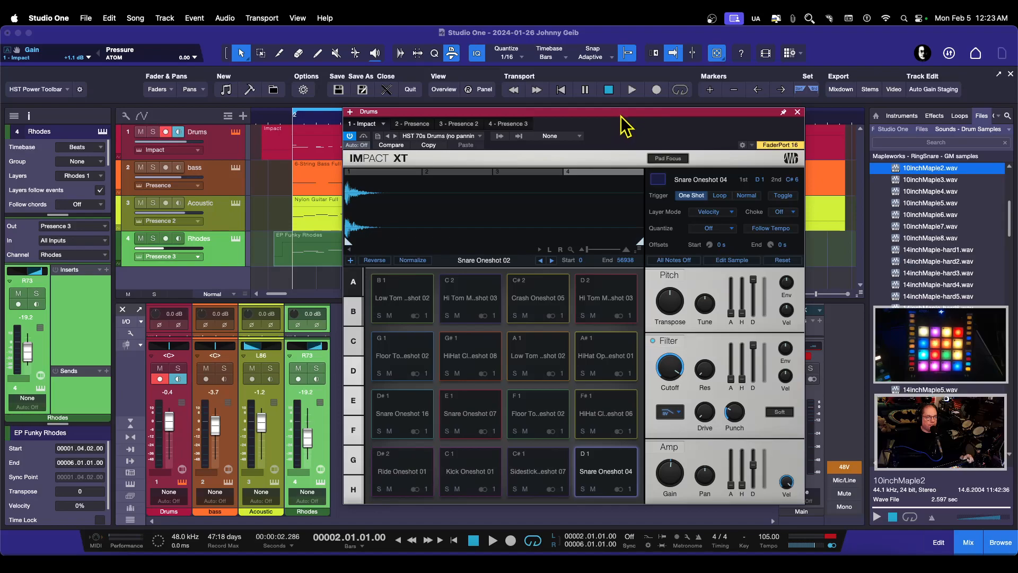
pyautogui.moveTo(620, 115); pyautogui.dragTo(622, 108)
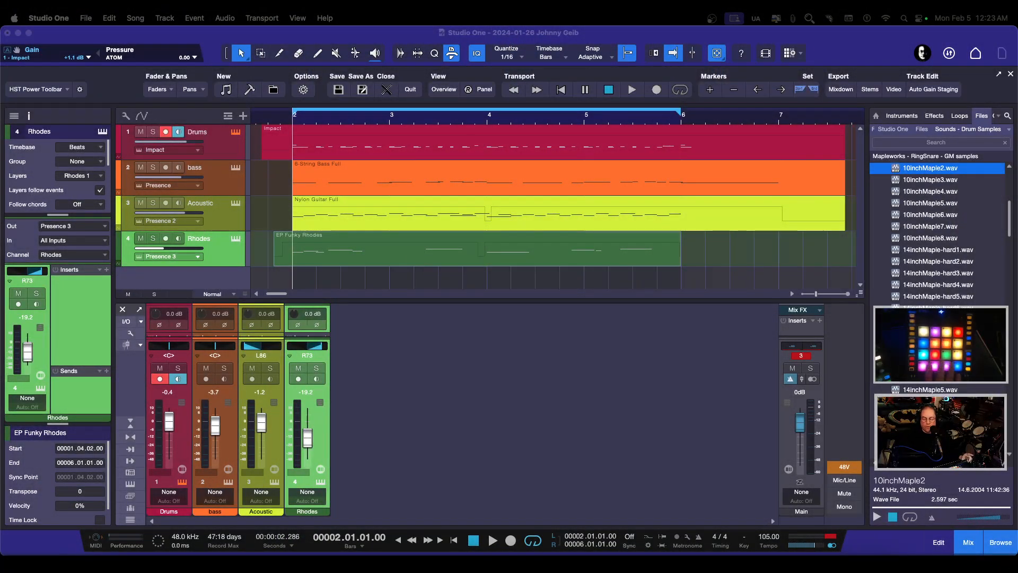
# Reopen the Drums track's Impact XT editor and reposition its window beside the sample browser
pyautogui.click(236, 132)
pyautogui.moveTo(601, 111); pyautogui.dragTo(605, 123)
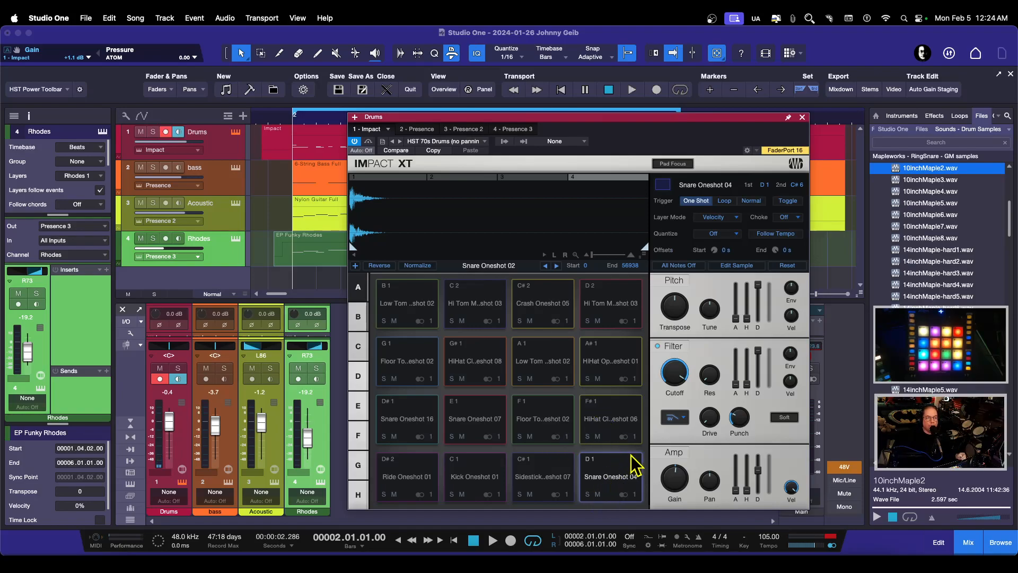
pyautogui.moveTo(640, 119); pyautogui.dragTo(639, 106)
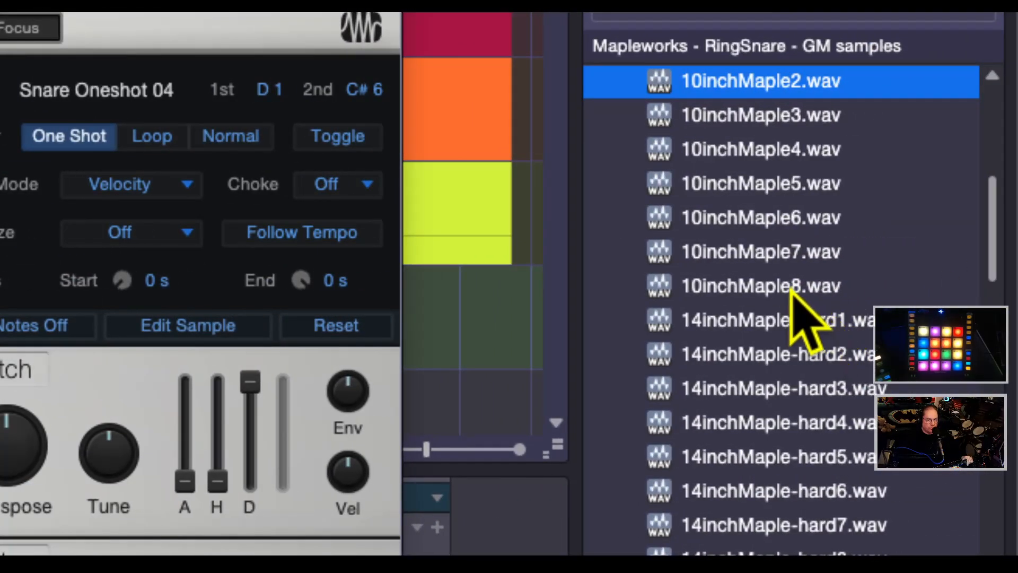
# Audition the 10inchMaple samples in descending order from 10inchMaple8.wav to 10inchMaple3.wav, plus 10inchMaple1.wav
pyautogui.click(785, 289)
pyautogui.click(784, 254)
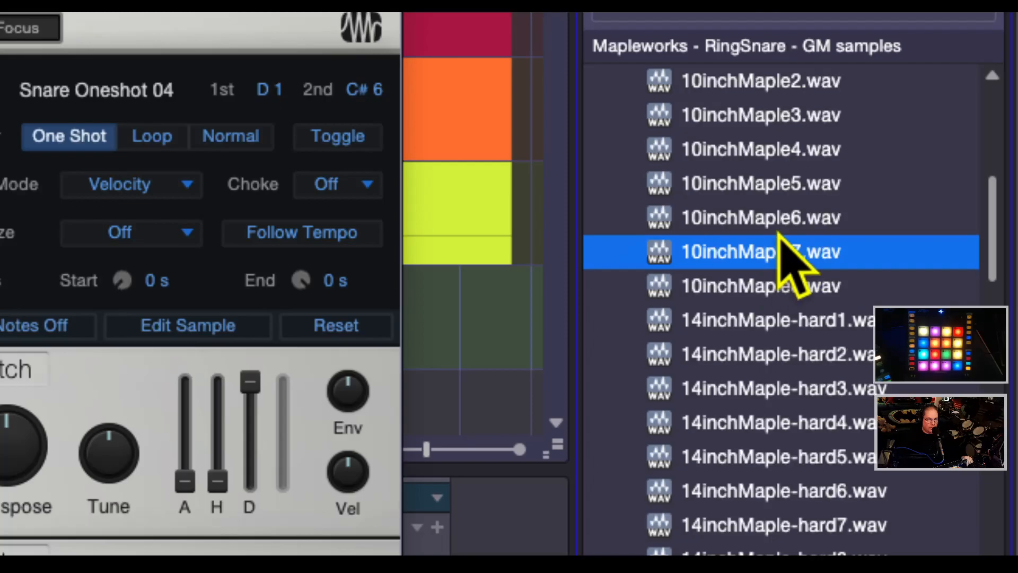
pyautogui.click(778, 225)
pyautogui.click(780, 186)
pyautogui.click(779, 162)
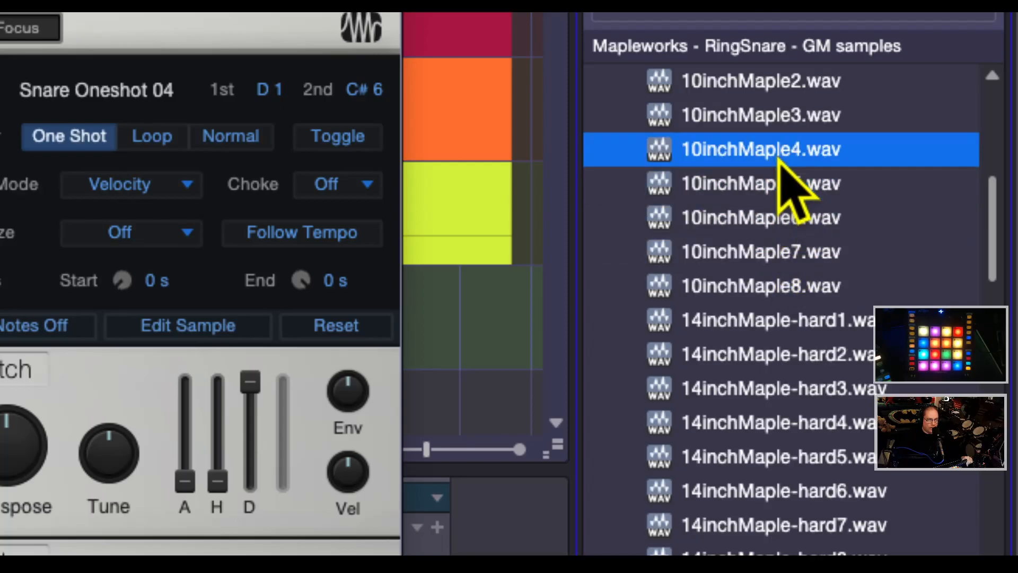
pyautogui.click(786, 115)
pyautogui.scroll(3, 843, 186)
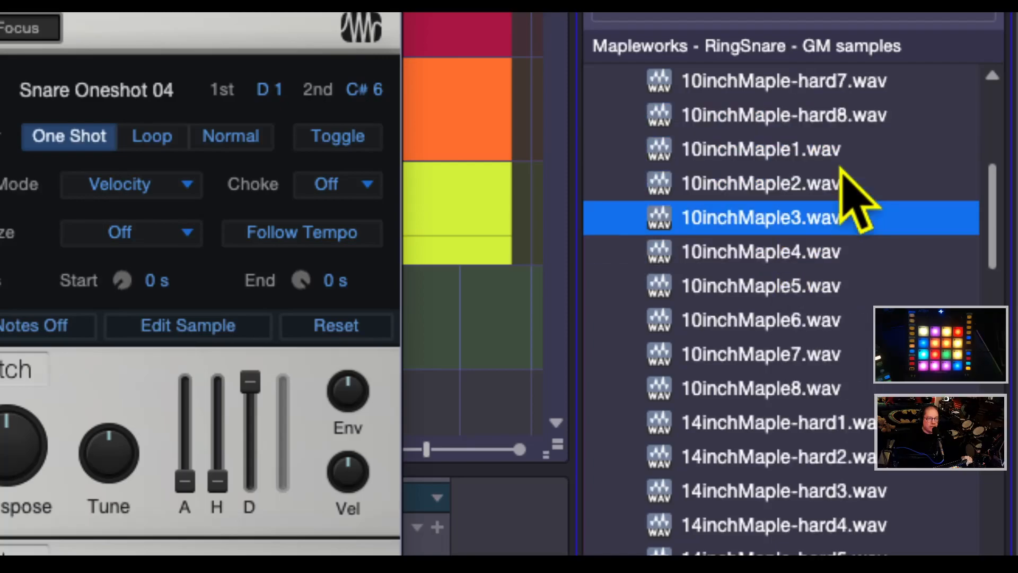
pyautogui.click(784, 160)
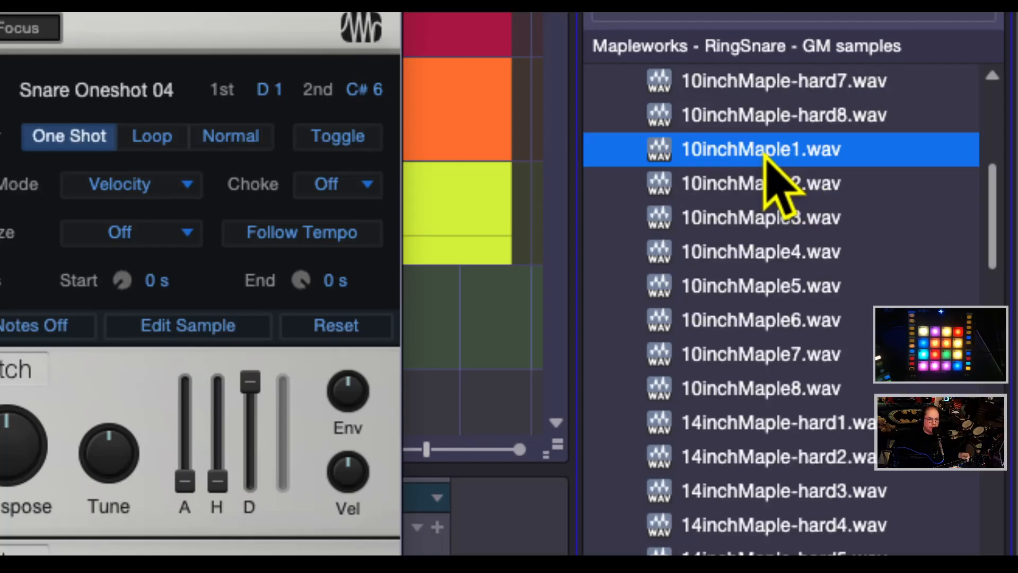
# Compare 10inchMaple1.wav with 10inchMaple2.wav, and audition the samples in ascending order up to 10inchMaple8.wav
pyautogui.click(765, 185)
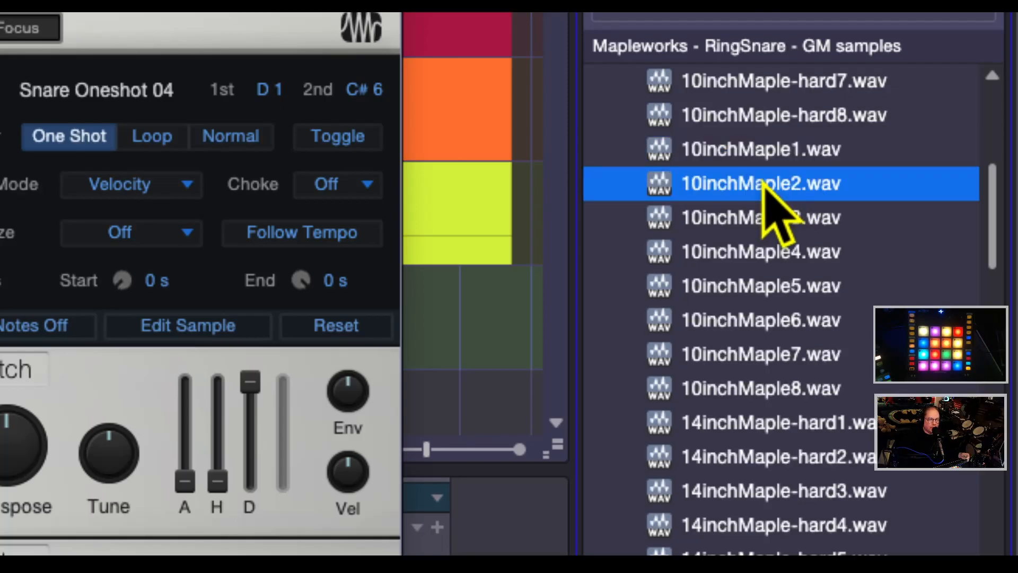
pyautogui.click(765, 153)
pyautogui.click(765, 181)
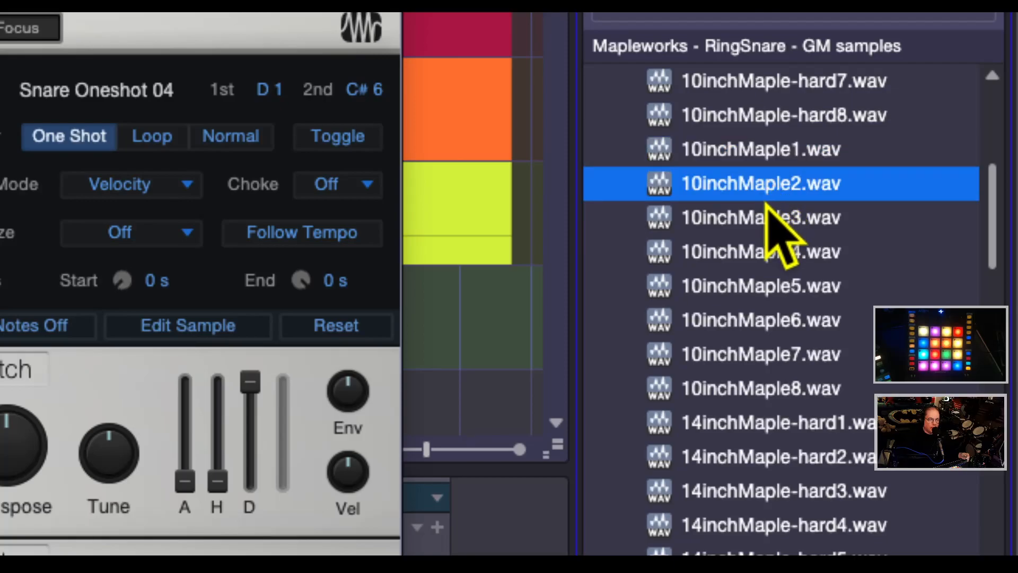
pyautogui.click(770, 215)
pyautogui.click(770, 250)
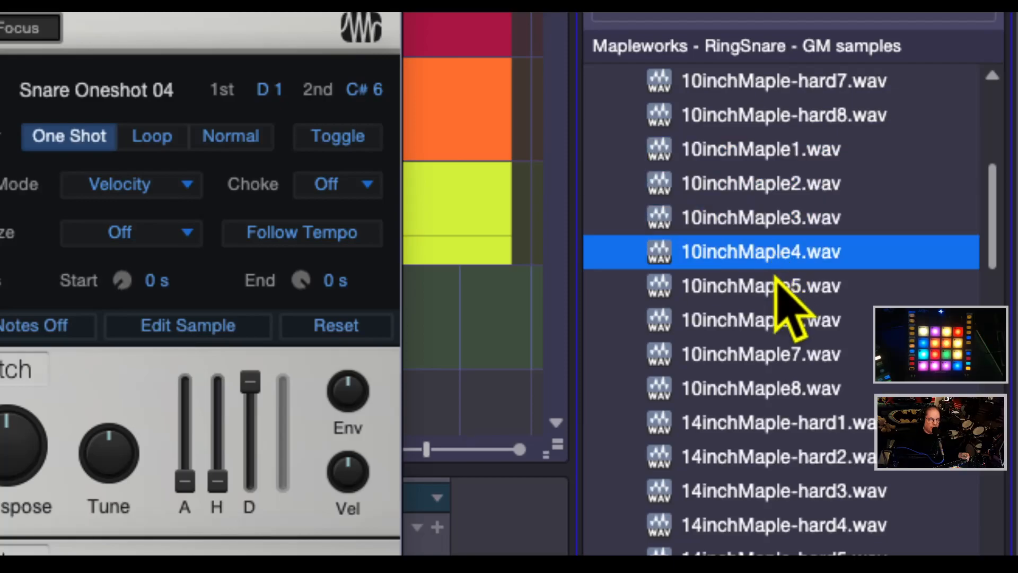
pyautogui.click(773, 288)
pyautogui.click(778, 320)
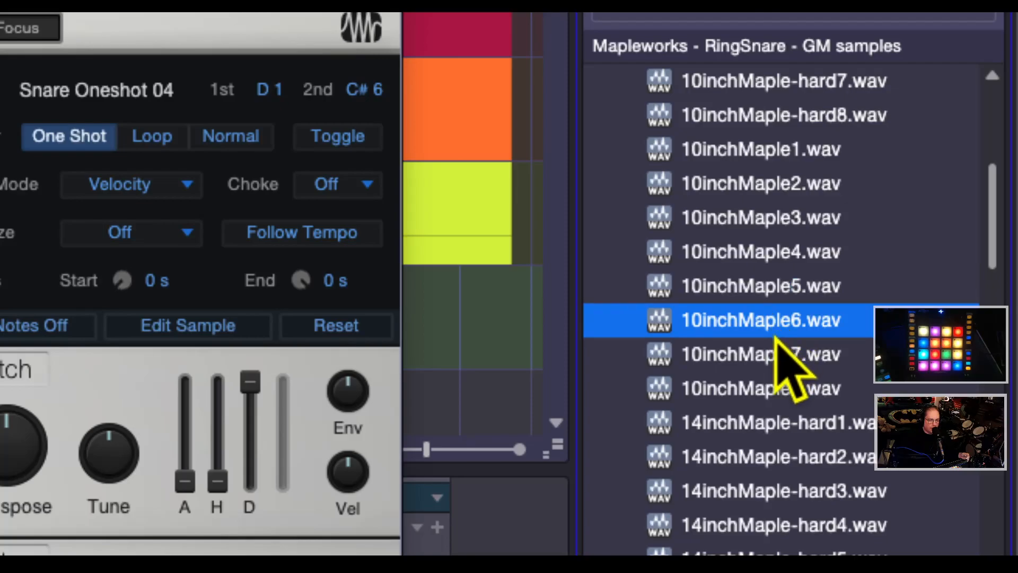
pyautogui.click(778, 354)
pyautogui.click(779, 390)
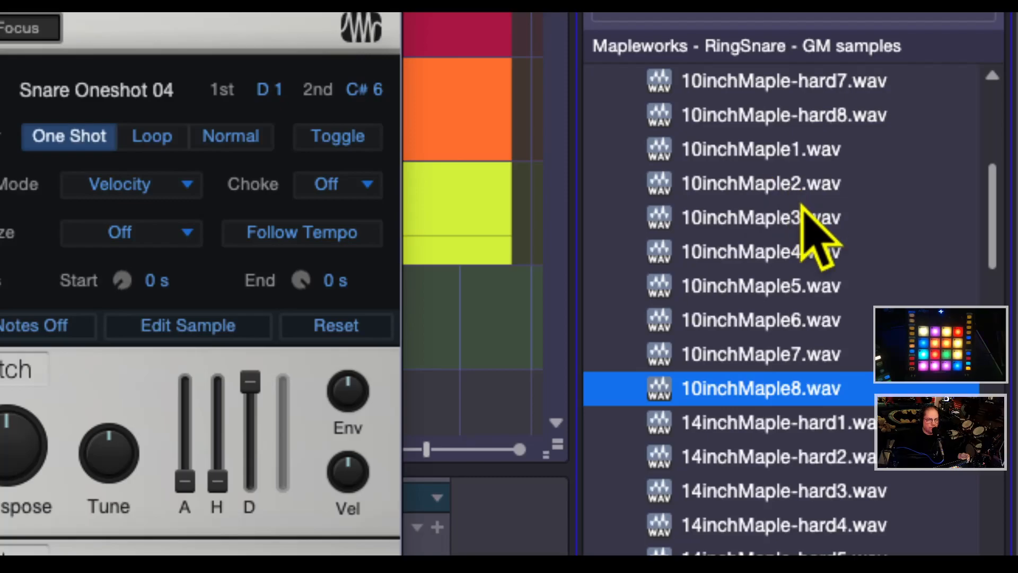
# Look through the Mapleworks - RingSnare - GM samples folder to review its drum and cymbal samples
pyautogui.scroll(-5, 802, 206)
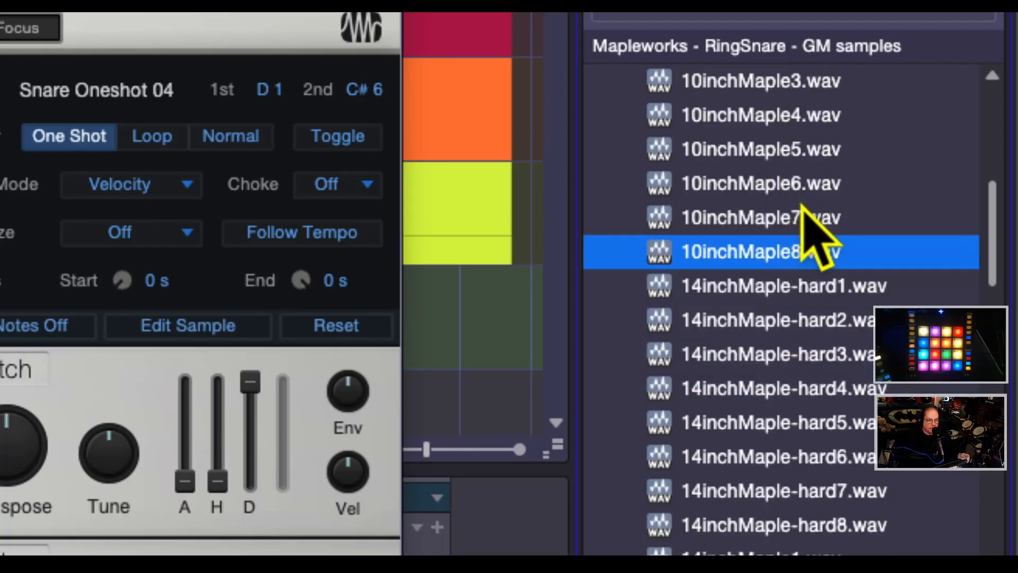
pyautogui.scroll(-6, 801, 206)
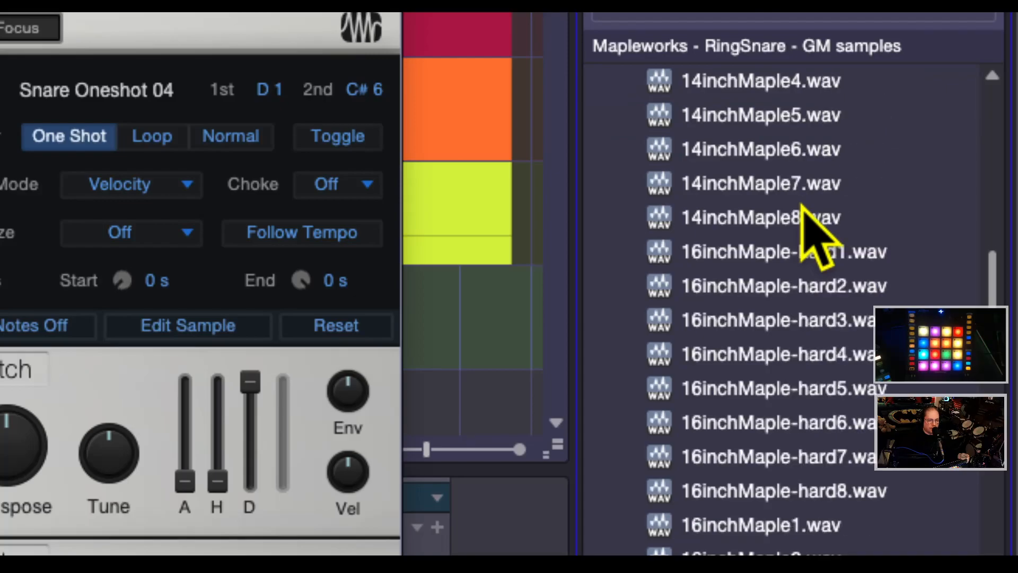
pyautogui.scroll(15, 802, 206)
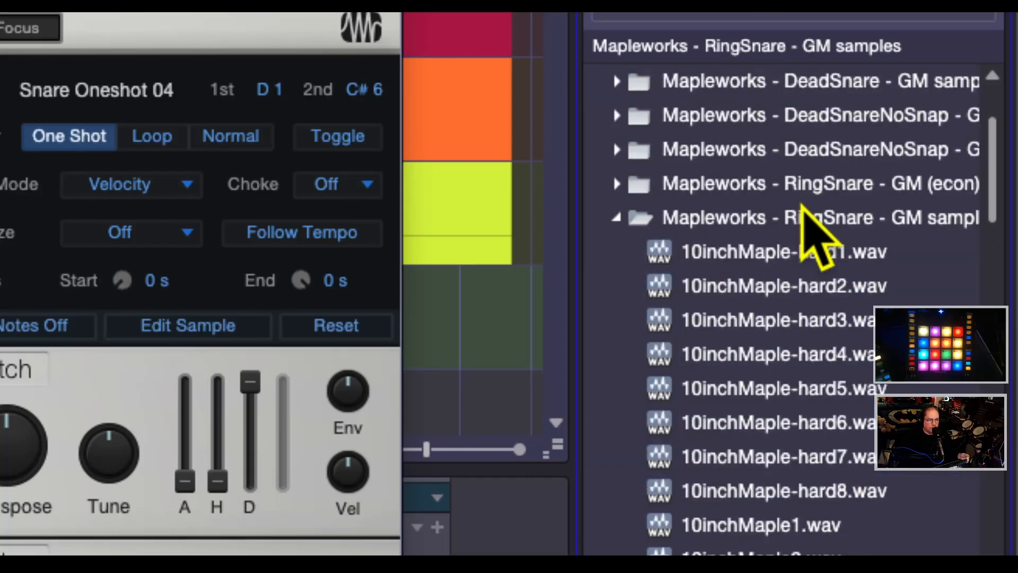
pyautogui.scroll(-20, 802, 205)
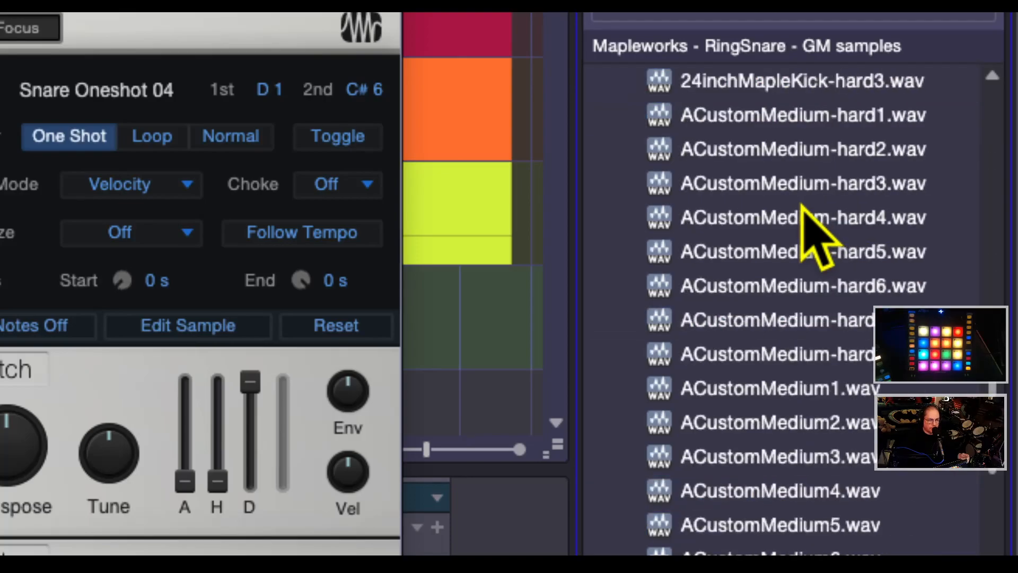
pyautogui.scroll(-8, 802, 206)
pyautogui.scroll(1, 801, 206)
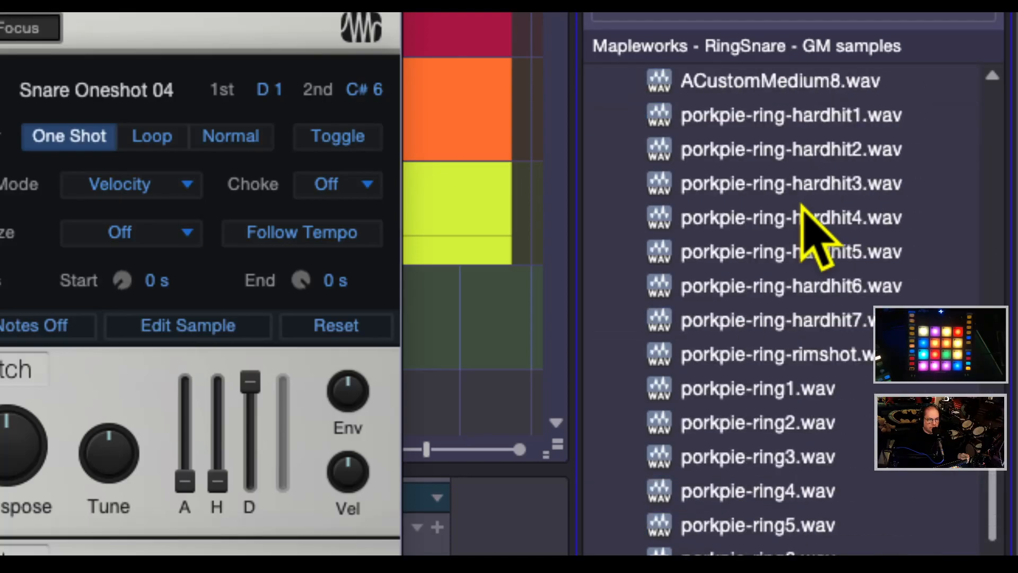
pyautogui.scroll(-6, 802, 205)
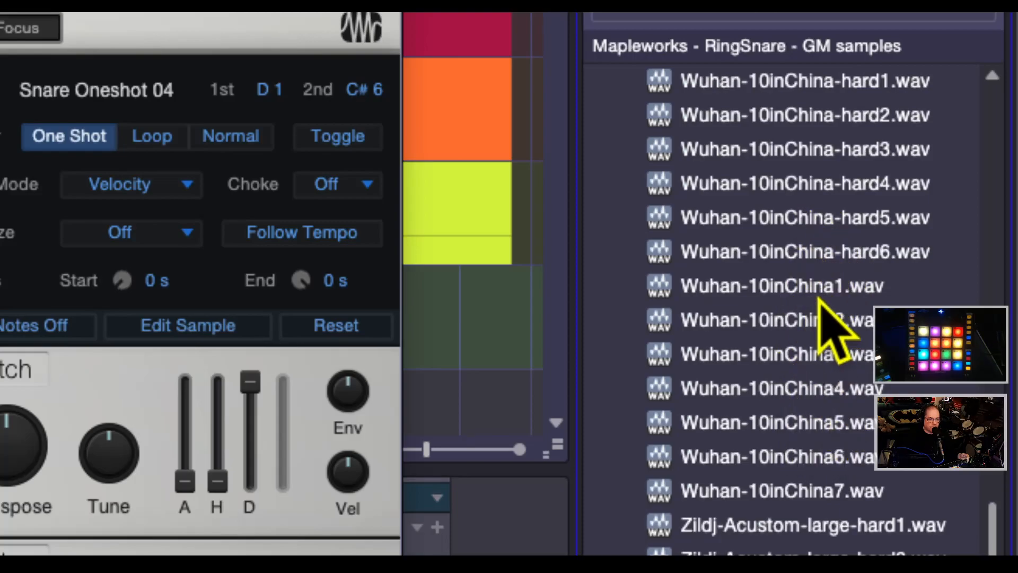
pyautogui.scroll(-4, 819, 300)
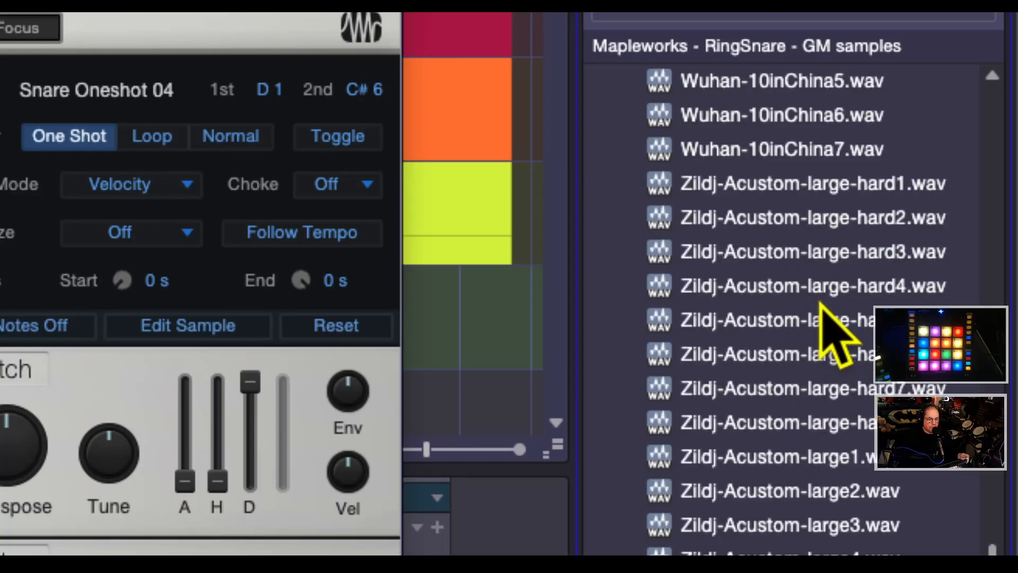
# Browse the Mapleworks - RingSnare - GM samples and audition 24inchMapleKick-1.wav to 24inchMapleKick-5.wav in ascending order
pyautogui.scroll(-10, 822, 305)
pyautogui.scroll(-3, 830, 326)
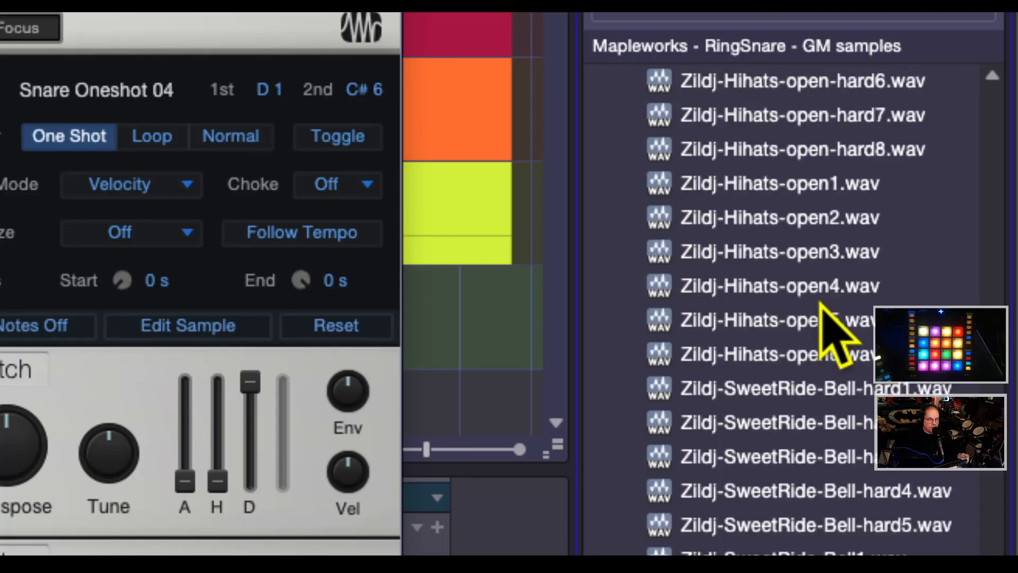
pyautogui.scroll(-9, 821, 304)
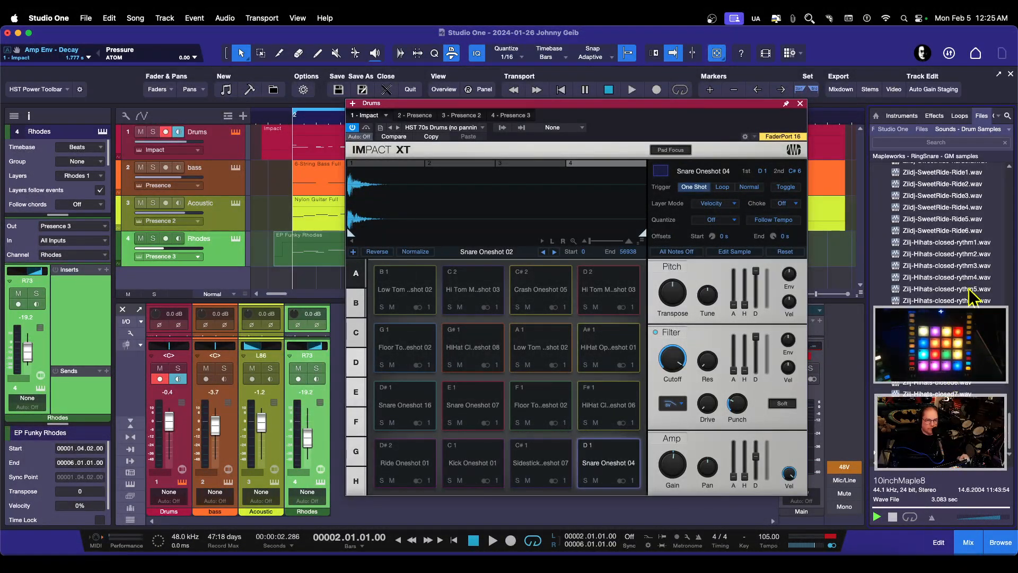
pyautogui.scroll(10, 969, 289)
pyautogui.scroll(10, 969, 296)
pyautogui.scroll(8, 969, 289)
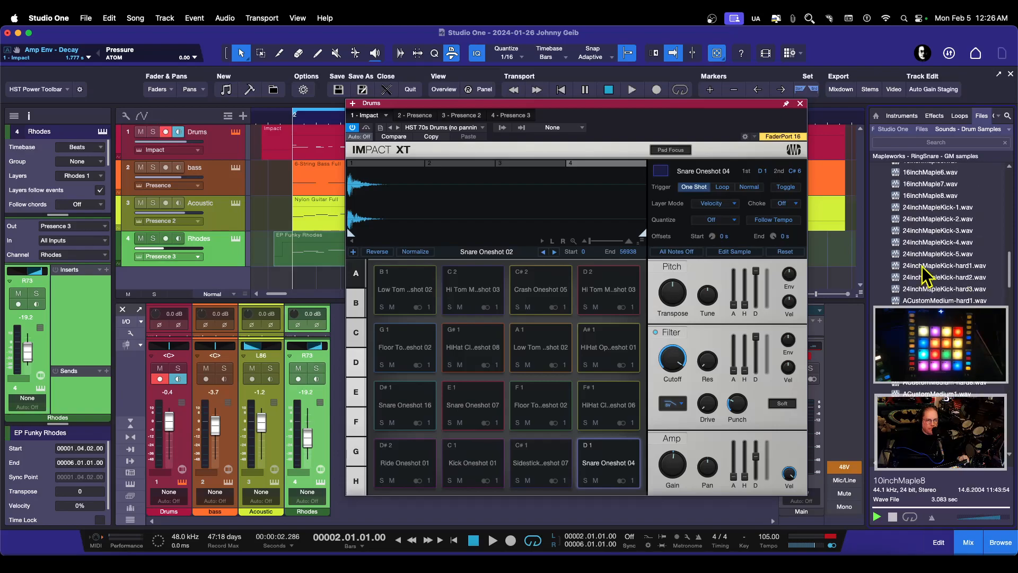
pyautogui.click(946, 208)
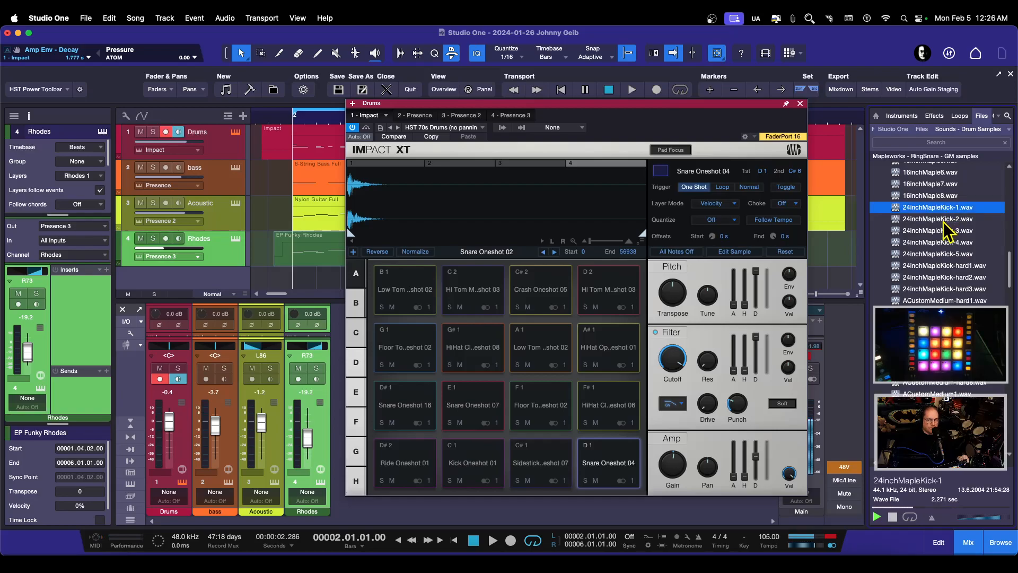
pyautogui.click(944, 219)
pyautogui.click(942, 231)
pyautogui.click(942, 242)
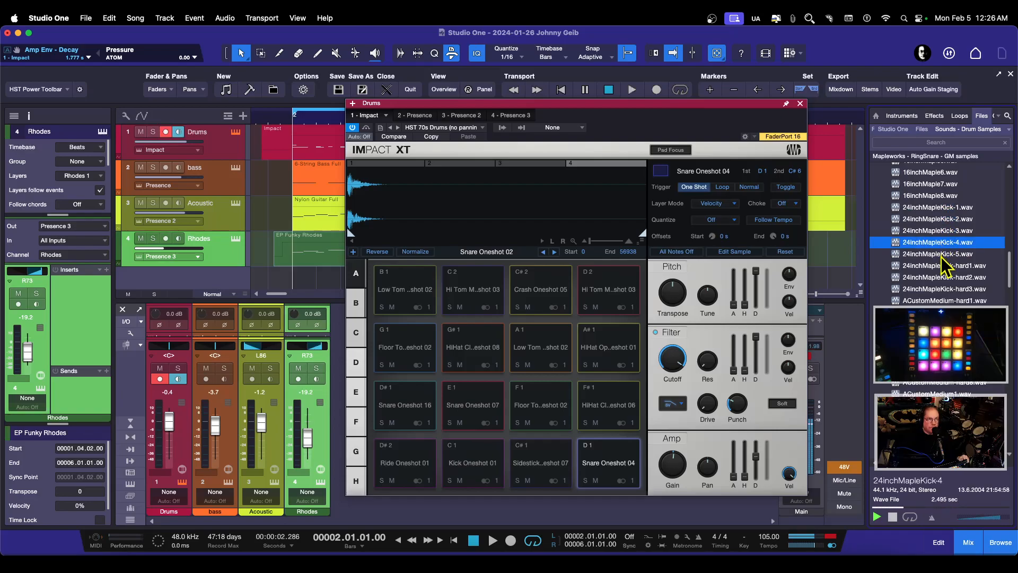
pyautogui.click(942, 254)
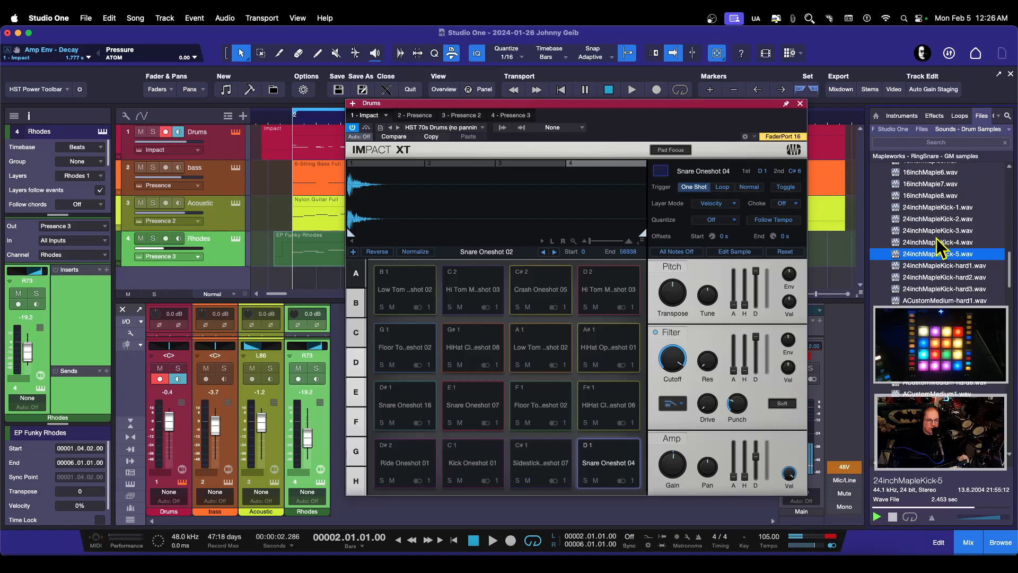
# Audition the tom samples 16inchMaple1.wav and 10inchMaple2.wav from the same folder
pyautogui.scroll(5, 936, 238)
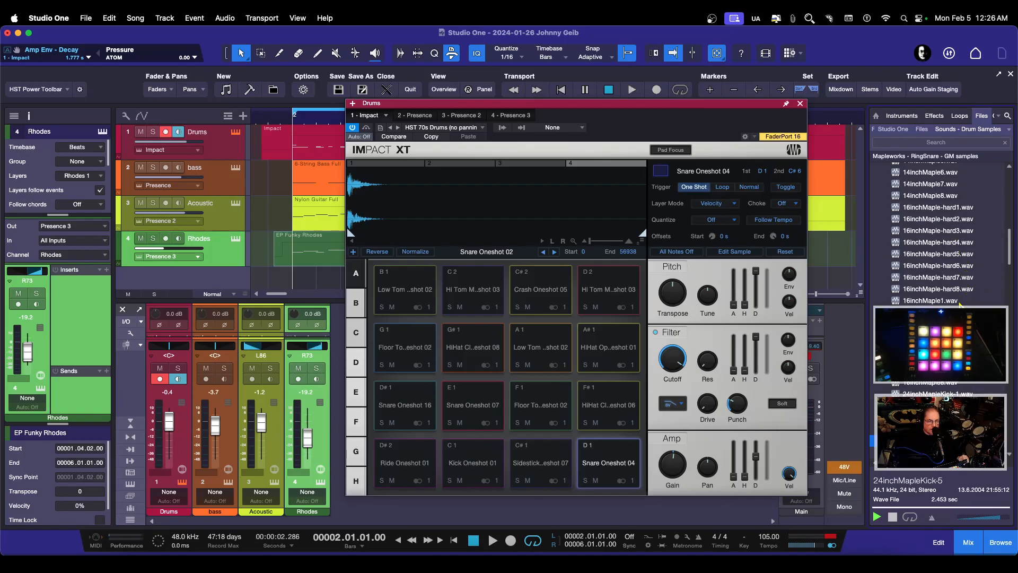
pyautogui.click(936, 301)
pyautogui.scroll(6, 936, 293)
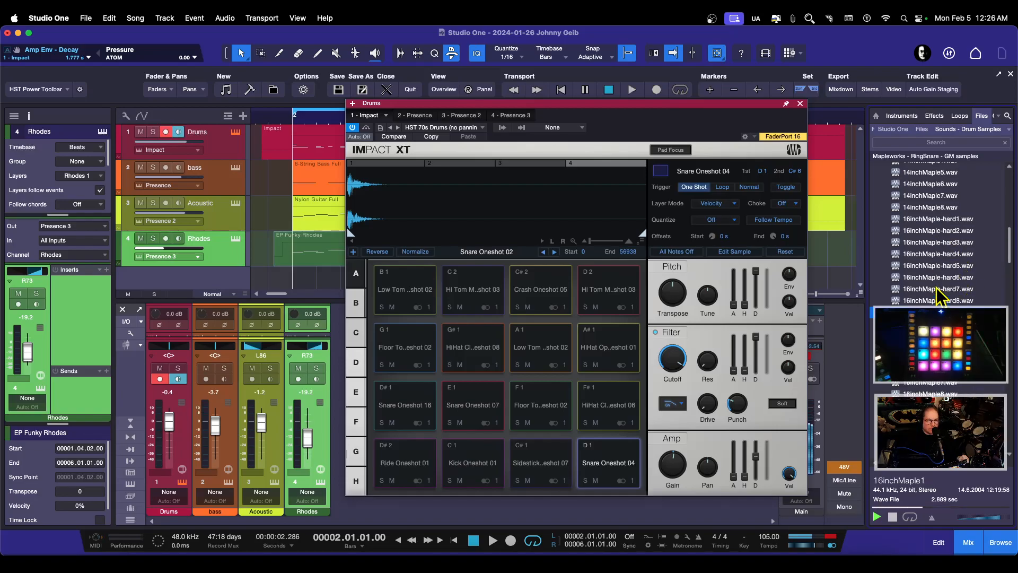
pyautogui.scroll(3, 937, 293)
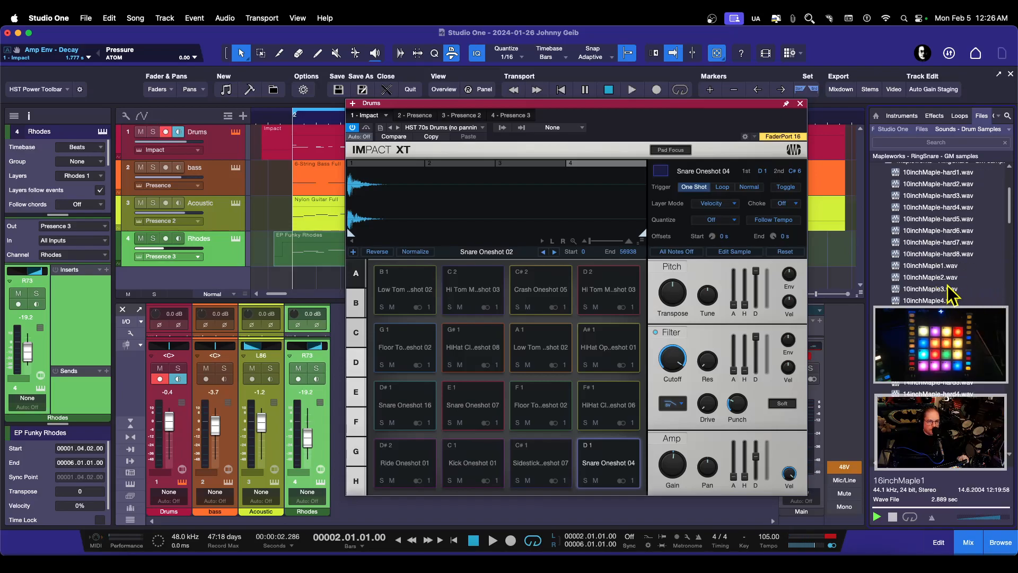
pyautogui.click(946, 278)
pyautogui.scroll(3, 946, 260)
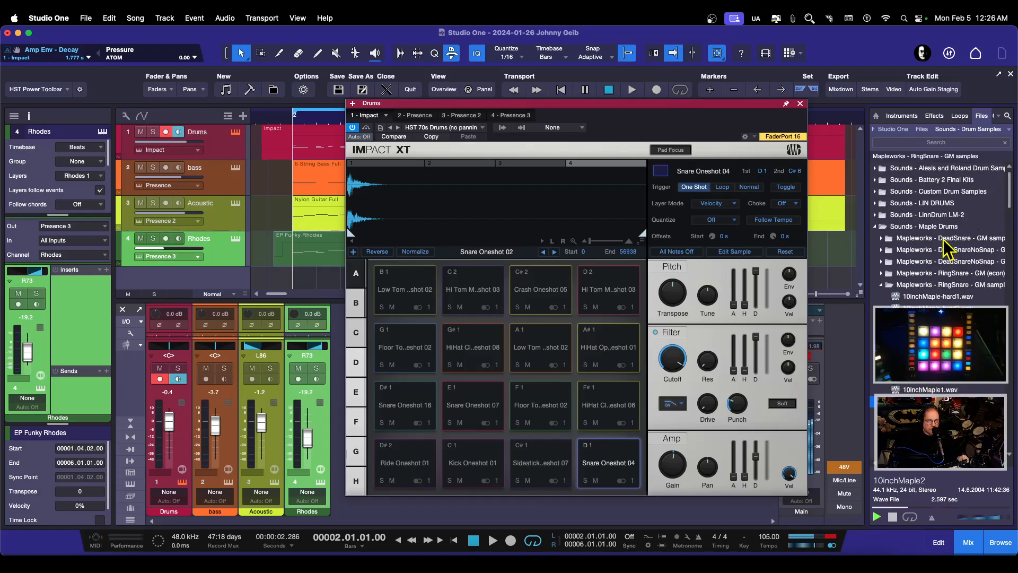
# Find the porkpie-ring snare samples and audition them in ascending order from porkpie-ring1.wav to porkpie-ring6.wav
pyautogui.scroll(-10, 941, 233)
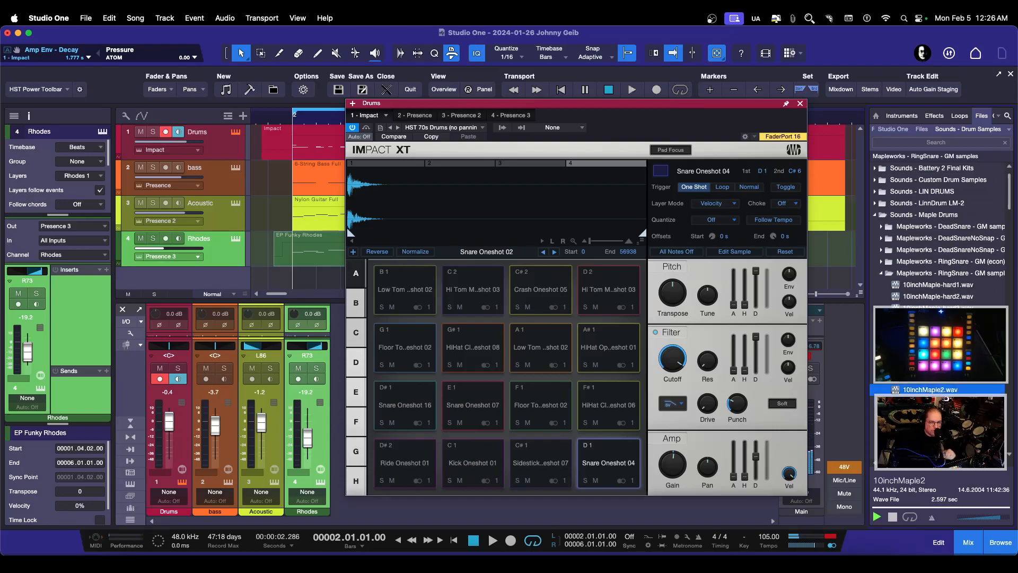
pyautogui.scroll(-7, 974, 389)
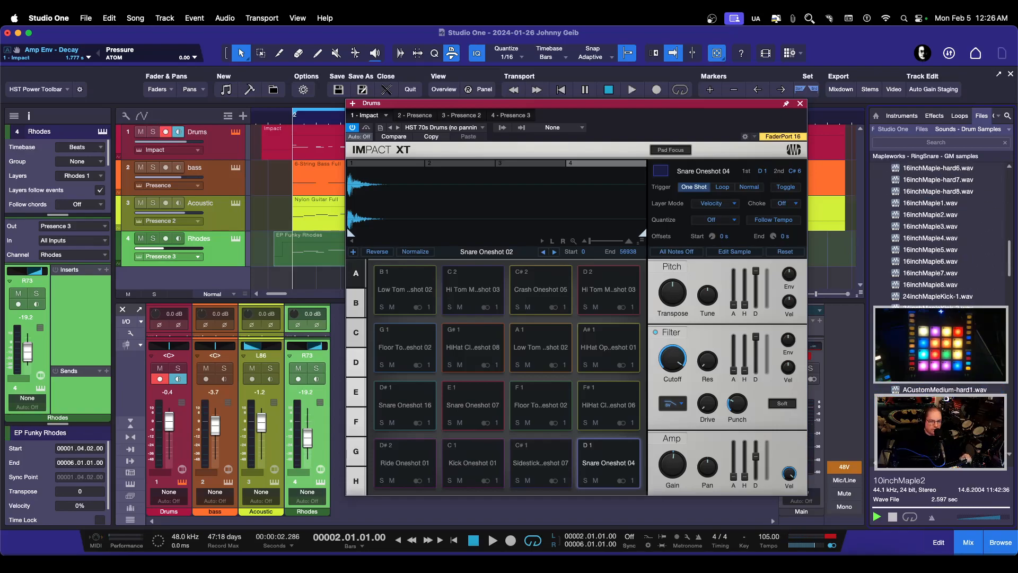
pyautogui.scroll(-7, 975, 388)
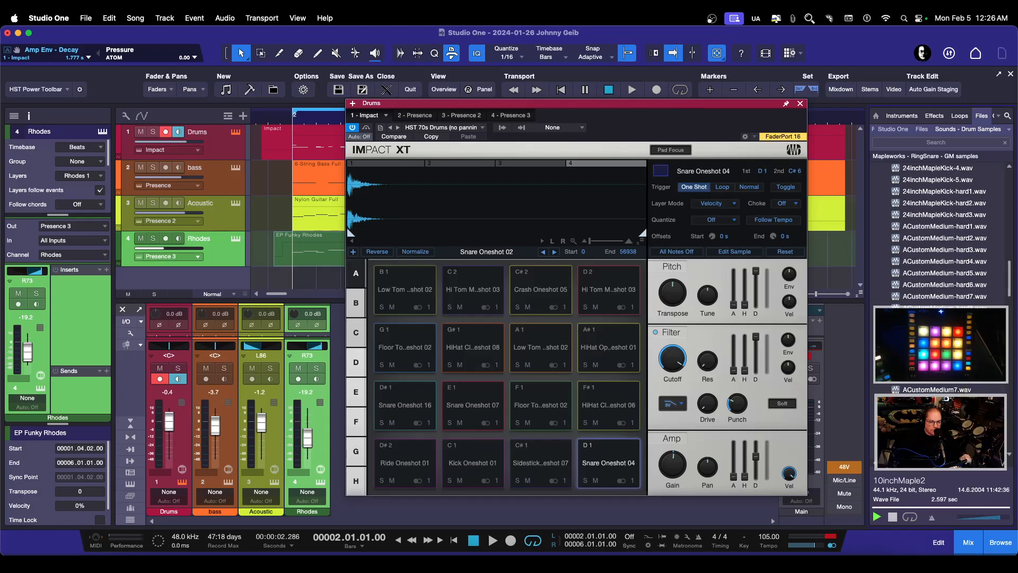
pyautogui.scroll(-3, 941, 233)
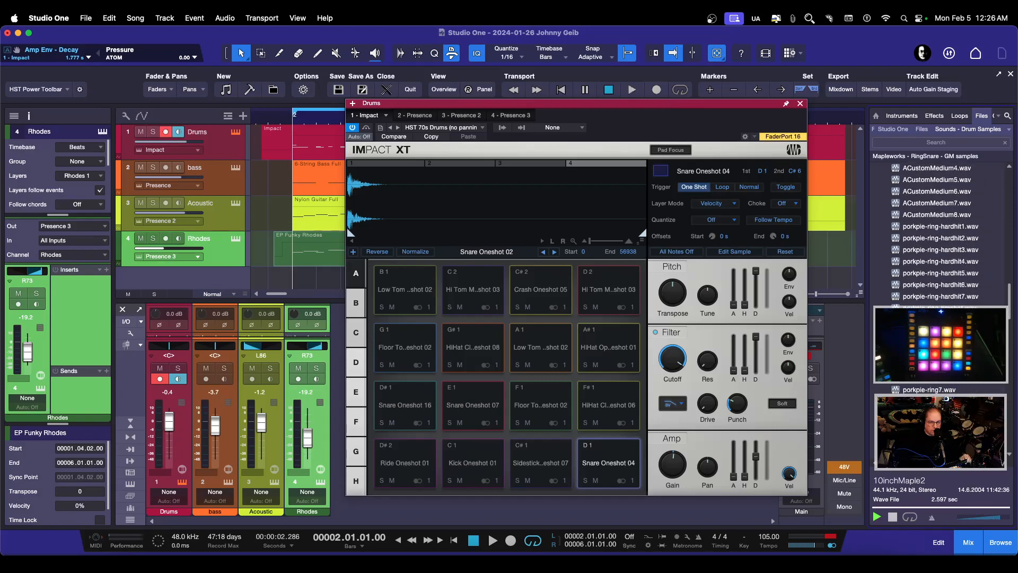
pyautogui.click(925, 319)
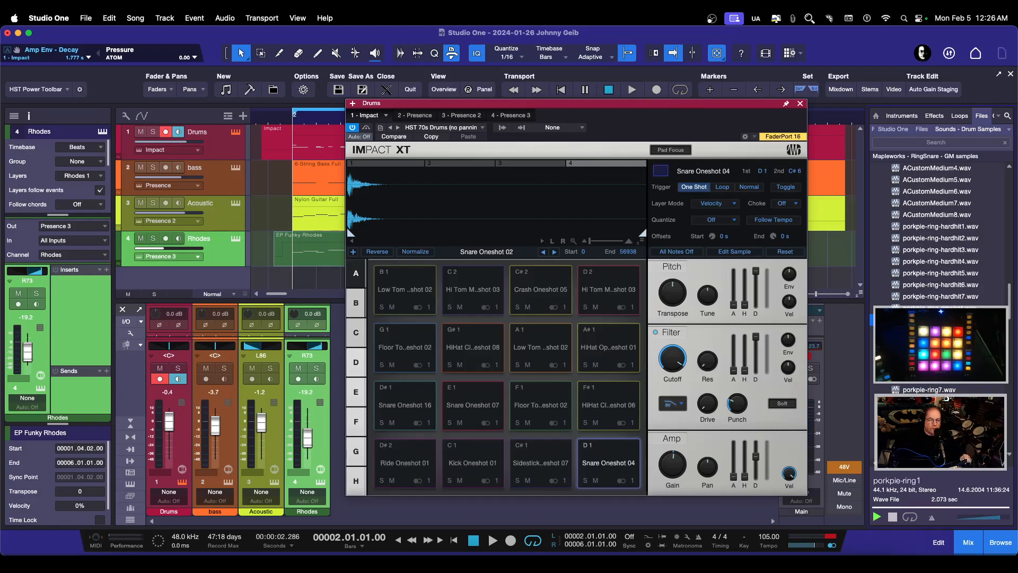
pyautogui.press('Down')
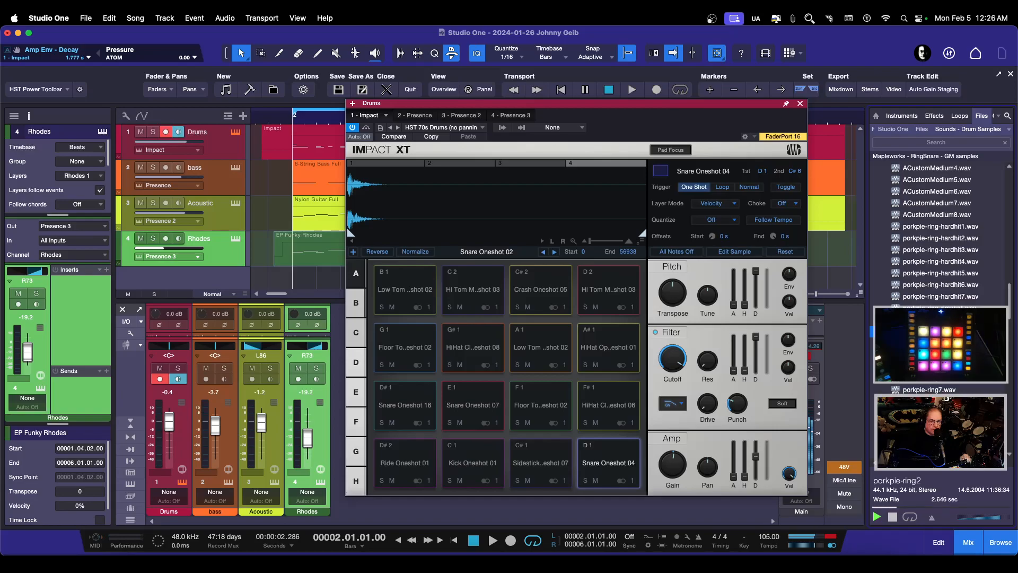
pyautogui.press('Down')
pyautogui.press('Down')
pyautogui.press('Down')
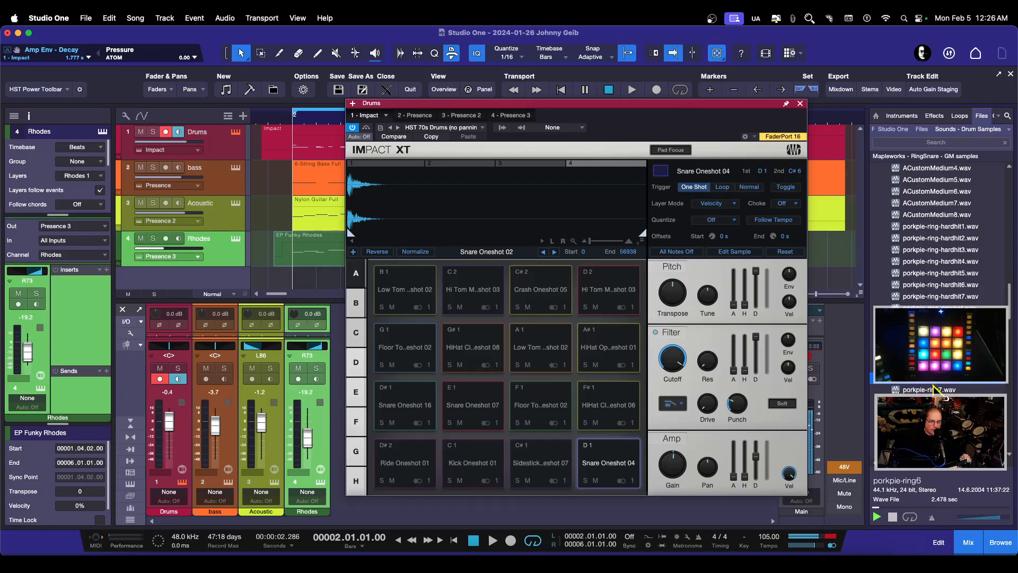
# Audition the porkpie-ring samples again, starting from porkpie-ring1.wav and ending with porkpie-ring7.wav
pyautogui.click(929, 320)
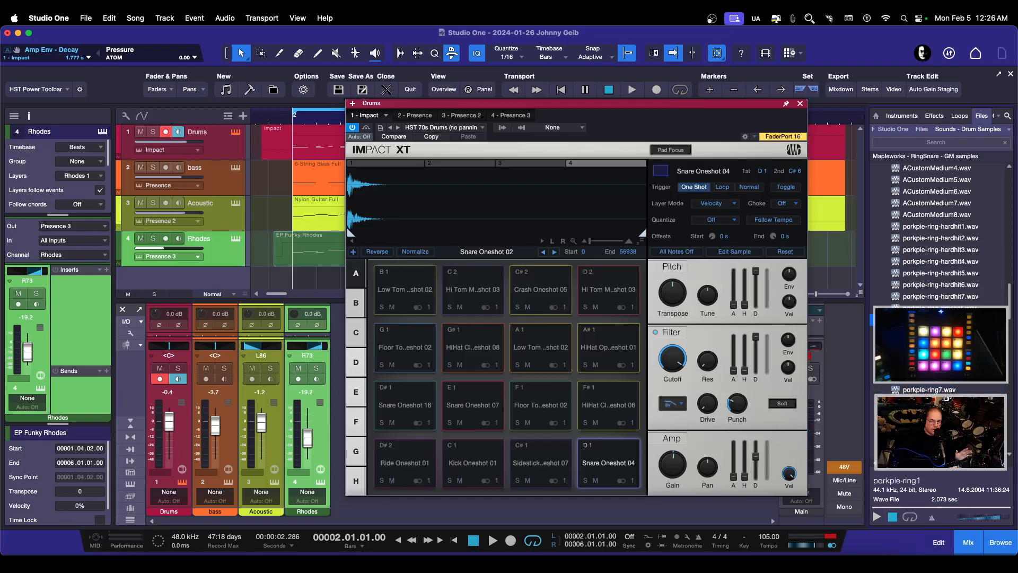
pyautogui.click(877, 516)
pyautogui.press('Down')
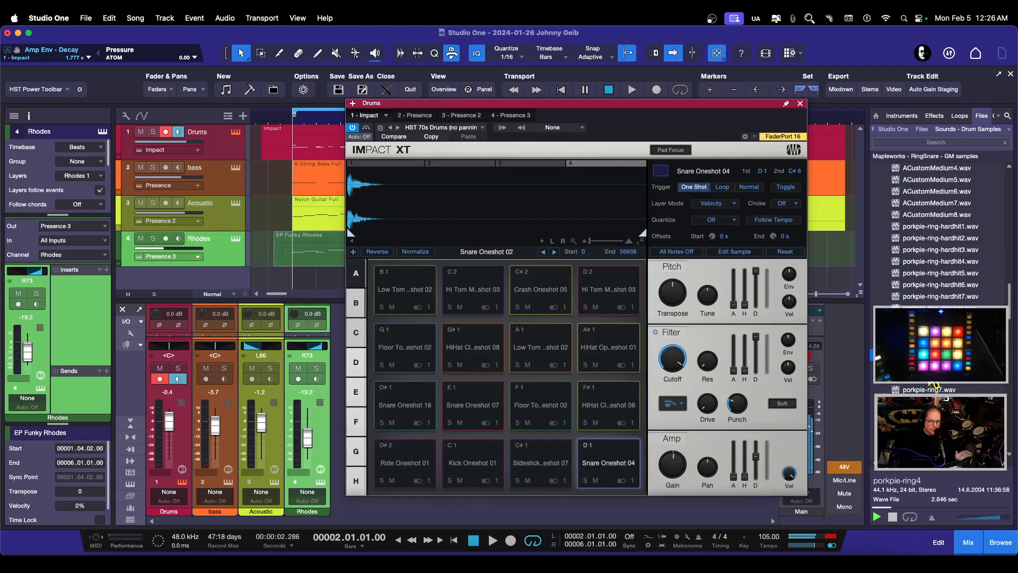
pyautogui.click(929, 390)
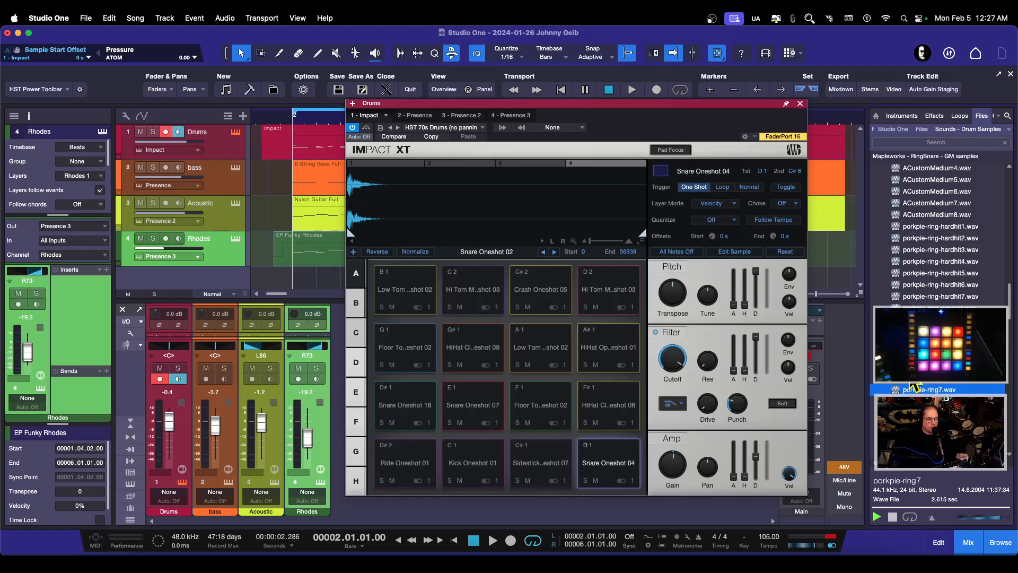
# Play the Snare Oneshot 04 pad on D 1 once and clear its samples
pyautogui.click(611, 472)
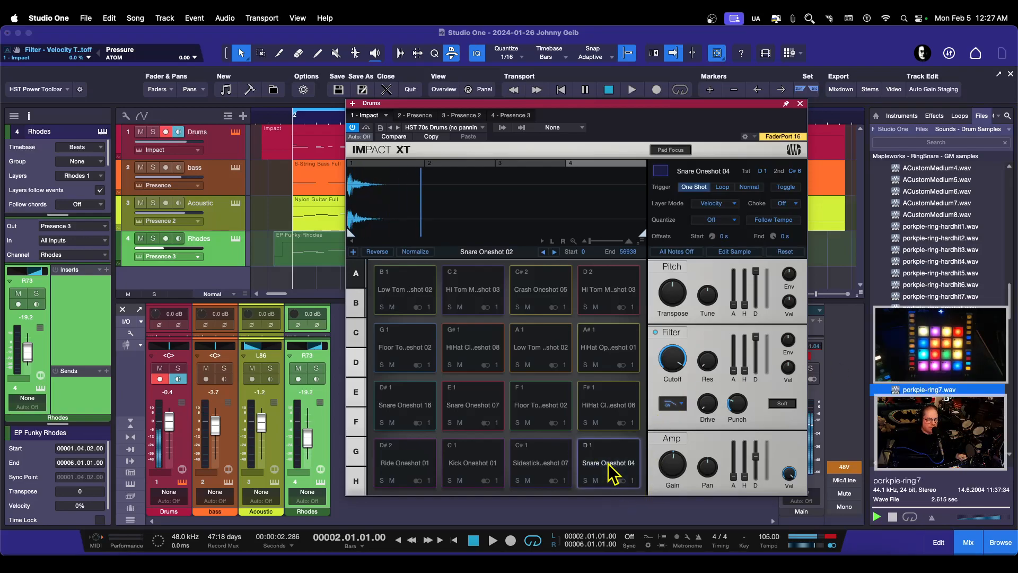
pyautogui.rightClick(610, 465)
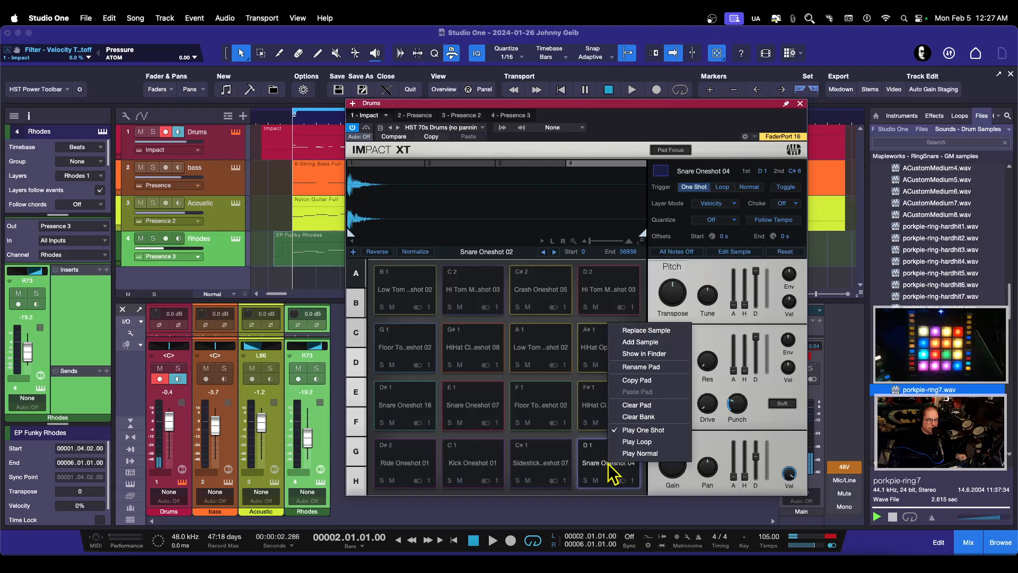
pyautogui.click(644, 415)
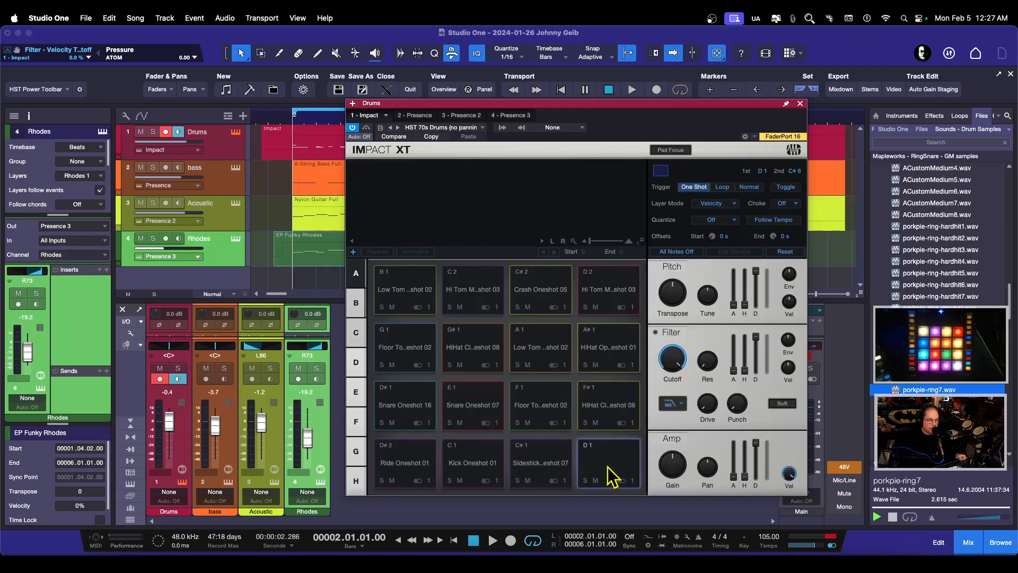
# Load porkpie-ring1.wav through porkpie-ring7.wav together onto the empty D 1 pad as velocity layers
pyautogui.click(927, 320)
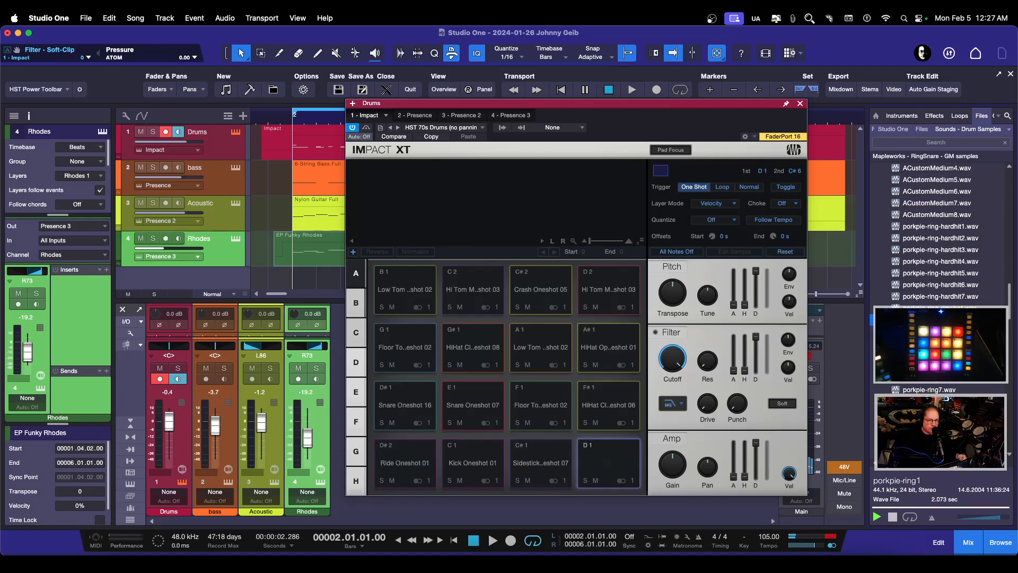
pyautogui.click(921, 390)
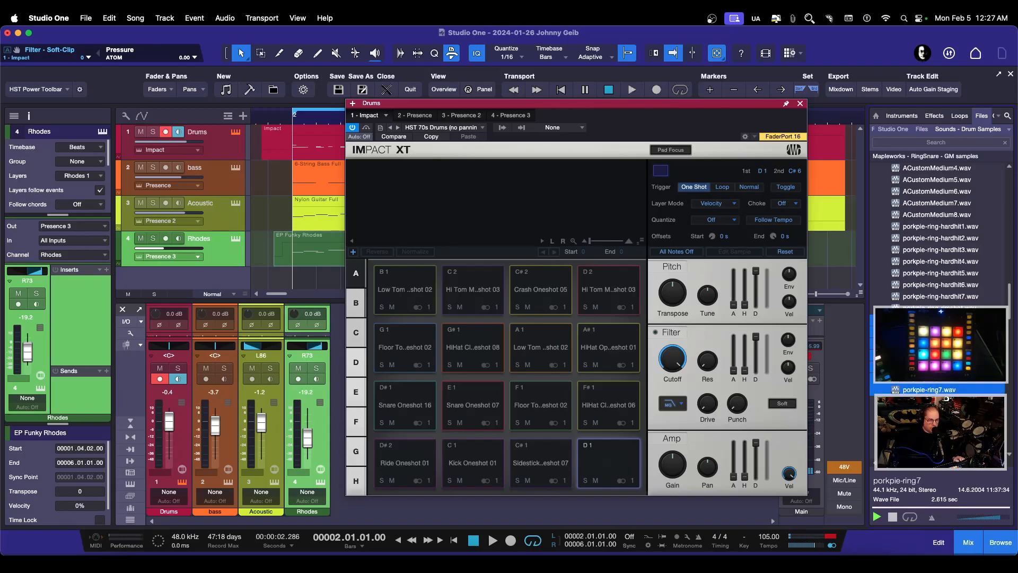
pyautogui.moveTo(921, 390); pyautogui.dragTo(598, 452)
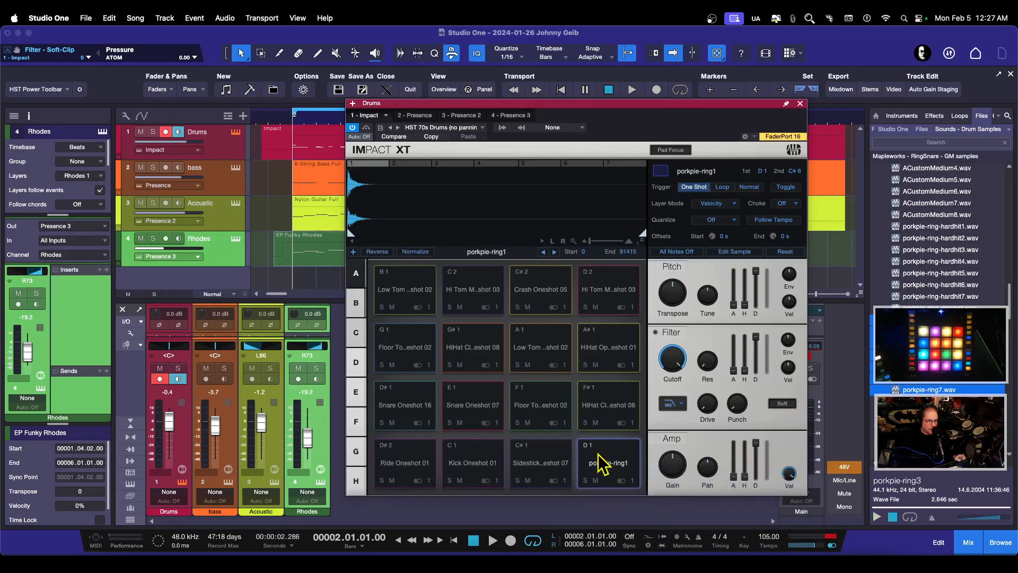
# Audition each of the D 1 pad's seven velocity layers in order, from layer 1 to layer 7
pyautogui.click(371, 164)
pyautogui.click(407, 164)
pyautogui.click(454, 165)
pyautogui.click(497, 168)
pyautogui.click(539, 168)
pyautogui.click(581, 165)
pyautogui.click(636, 168)
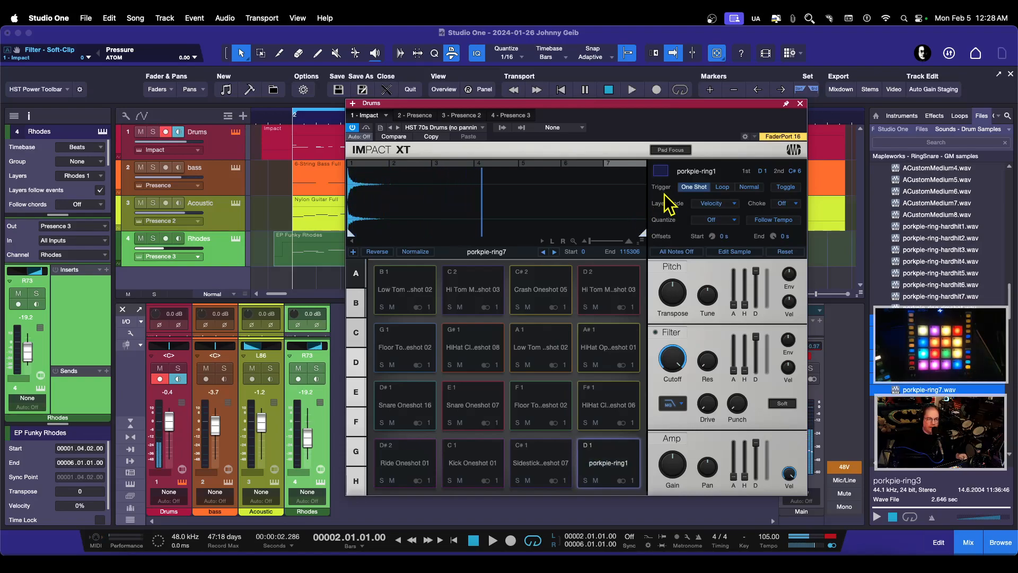
# Reposition the Impact XT window and raise the D 1 pad's Amp gain to +2.6 dB while playing the song
pyautogui.moveTo(677, 100); pyautogui.dragTo(785, 131)
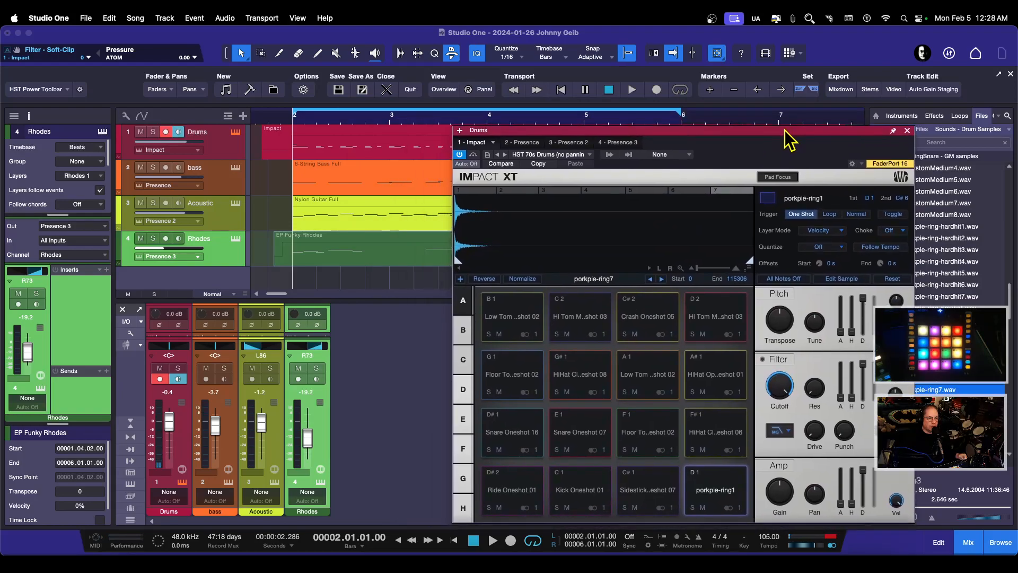
pyautogui.press('space')
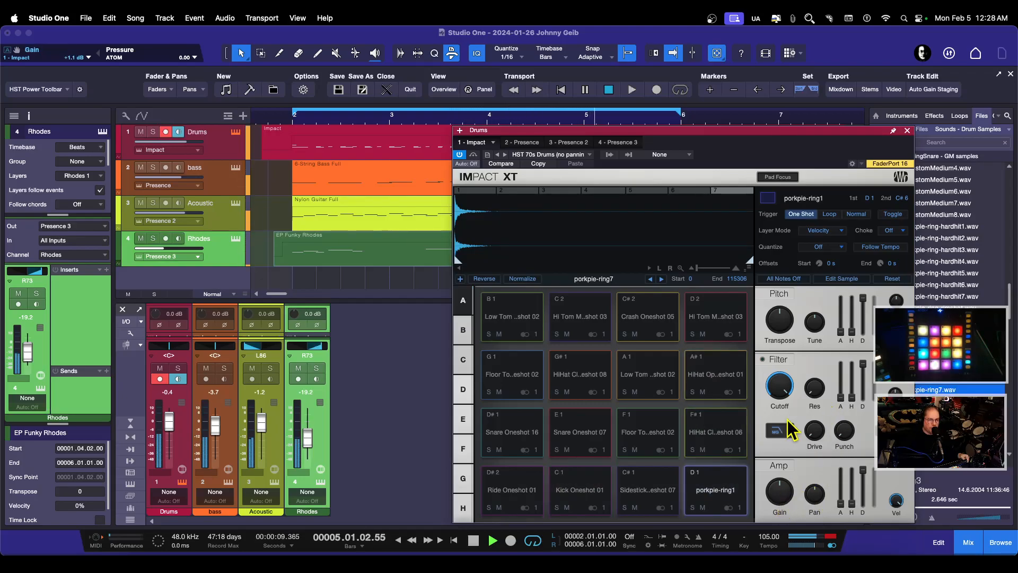
pyautogui.moveTo(750, 131); pyautogui.dragTo(702, 101)
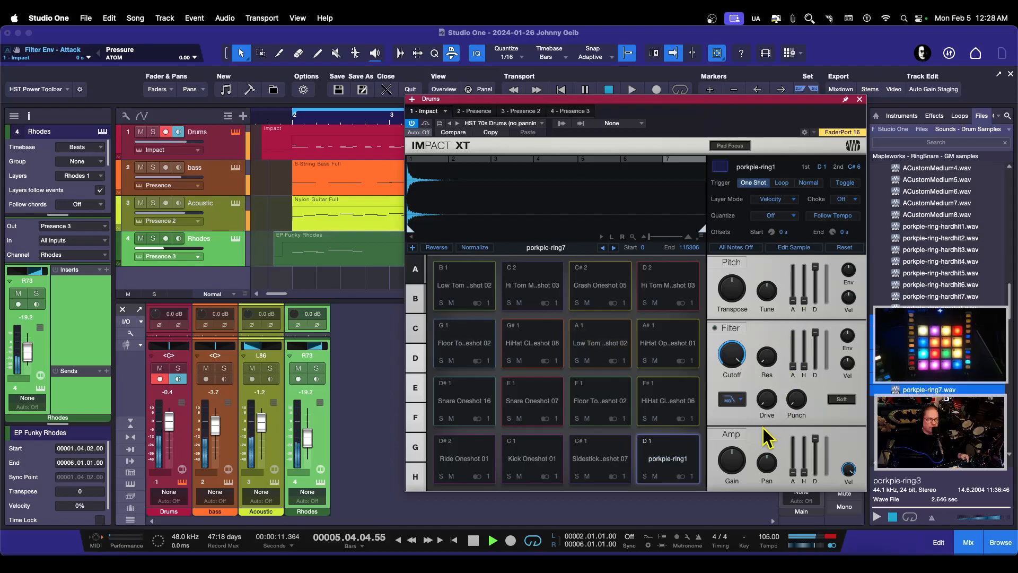
pyautogui.moveTo(726, 480); pyautogui.dragTo(726, 452)
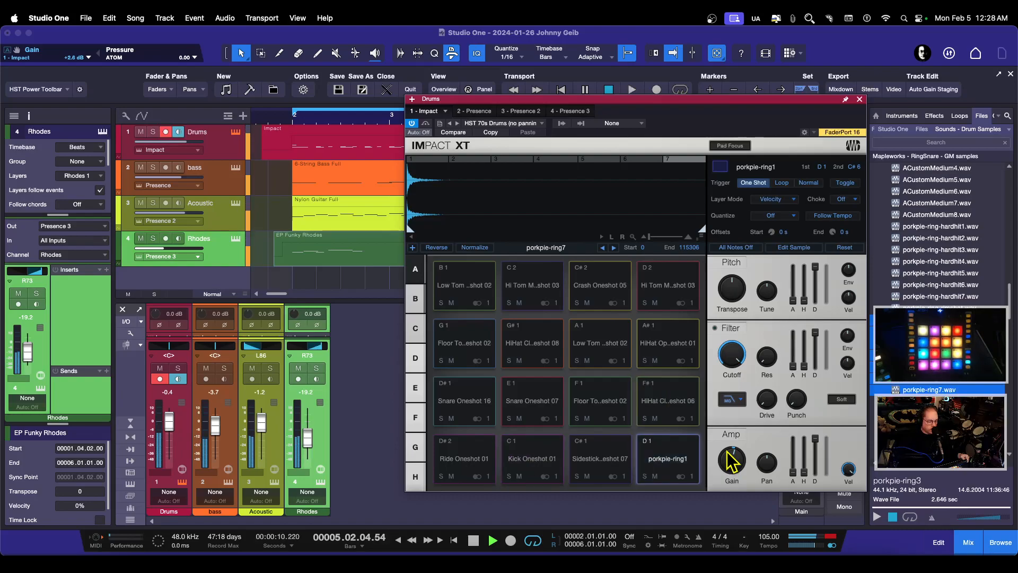
pyautogui.press('space')
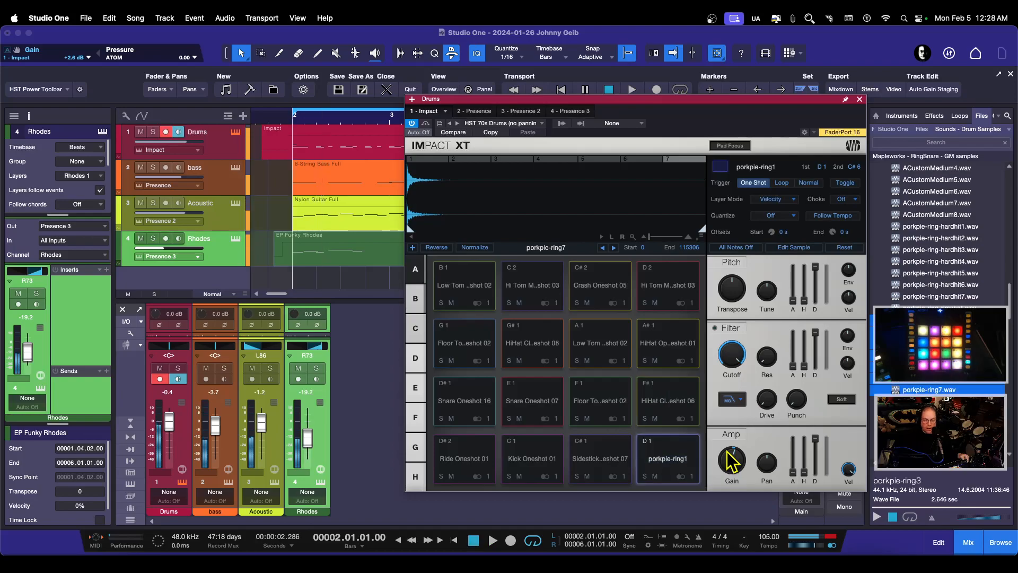
# Shorten the D 1 pad's Amp envelope decay to about 2.15 s, playing the pad to check the sound
pyautogui.click(669, 459)
pyautogui.click(669, 459)
pyautogui.moveTo(815, 441); pyautogui.dragTo(817, 454)
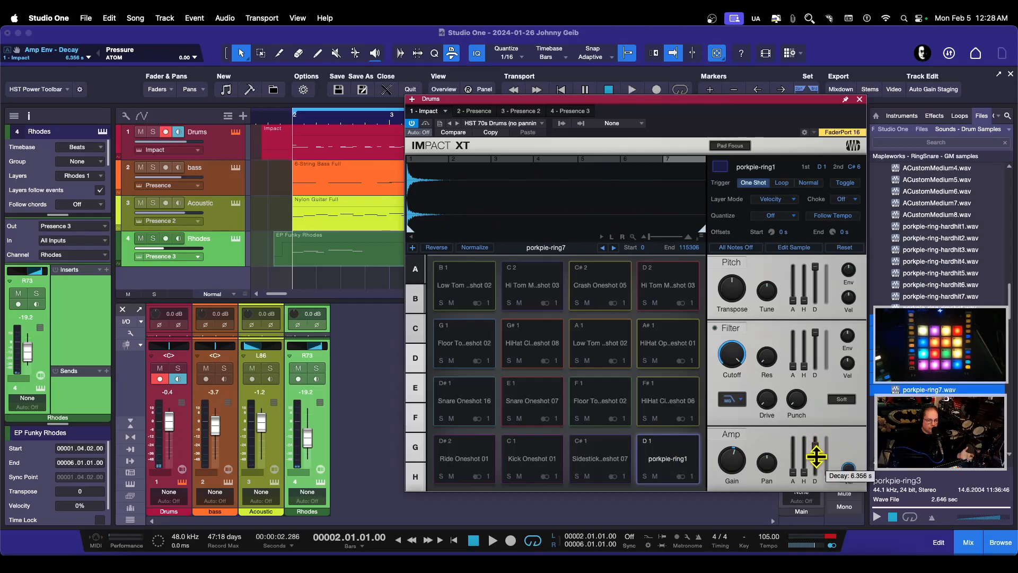
pyautogui.click(683, 469)
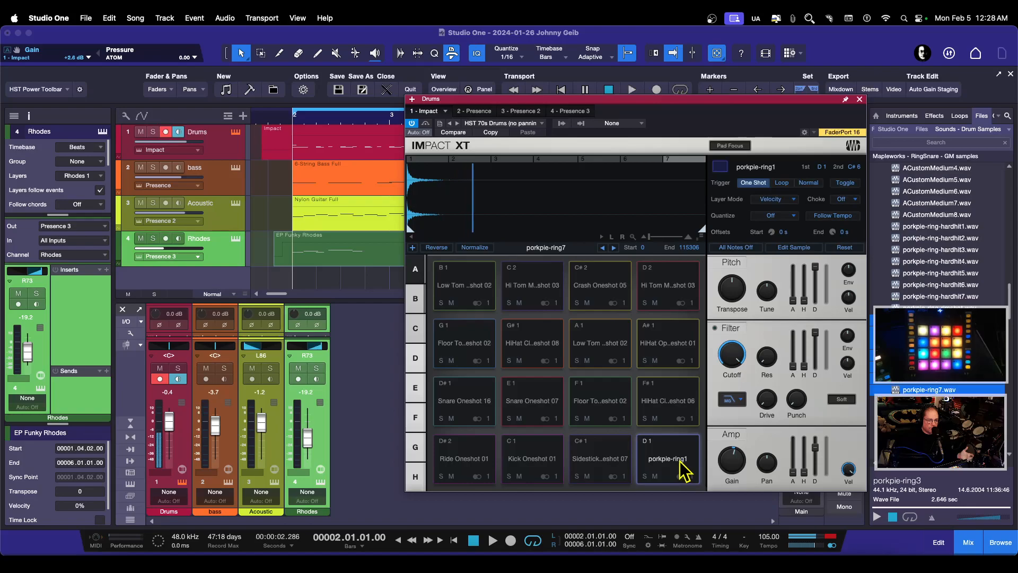
pyautogui.moveTo(814, 450); pyautogui.dragTo(816, 462)
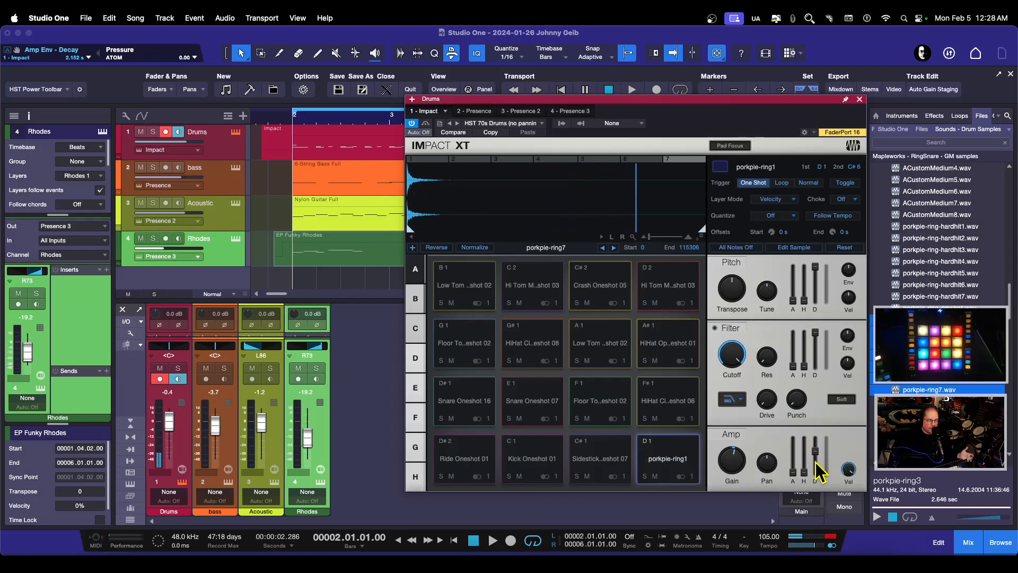
# Lengthen the D 1 pad's Amp envelope decay to about 3.66 s, checking it against the playing song
pyautogui.click(669, 472)
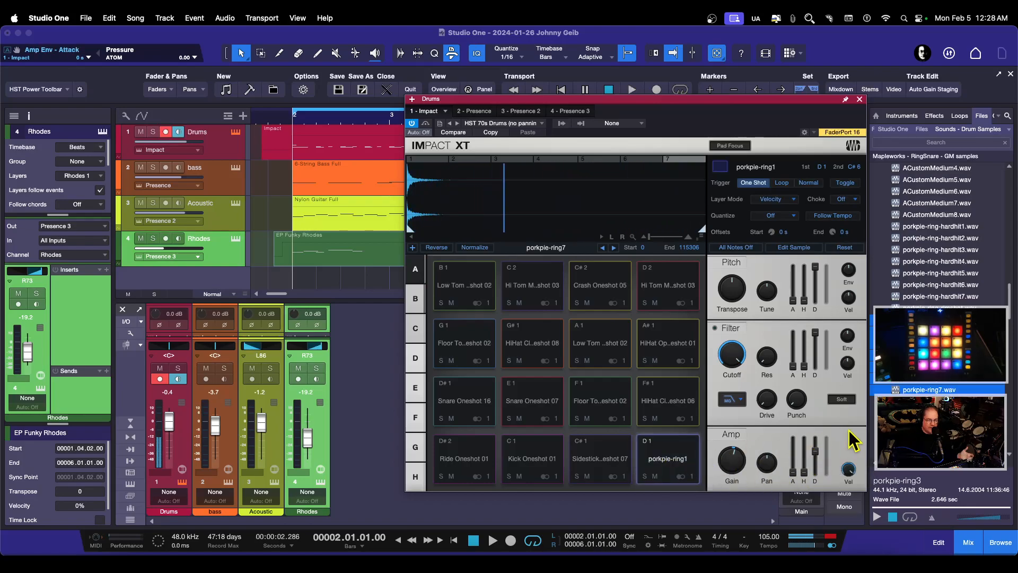
pyautogui.press('space')
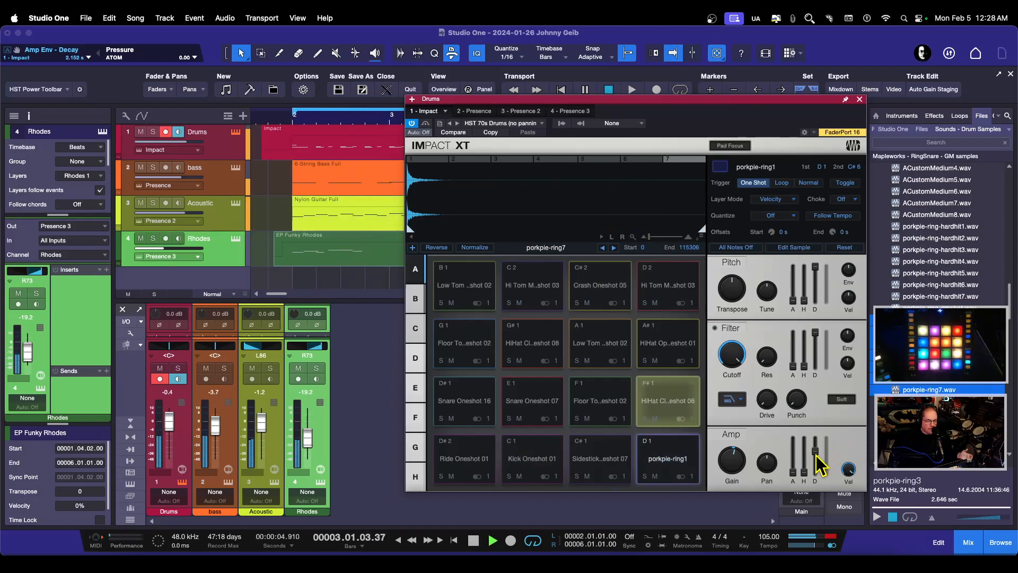
pyautogui.moveTo(817, 452)
pyautogui.moveTo(816, 449); pyautogui.dragTo(817, 445)
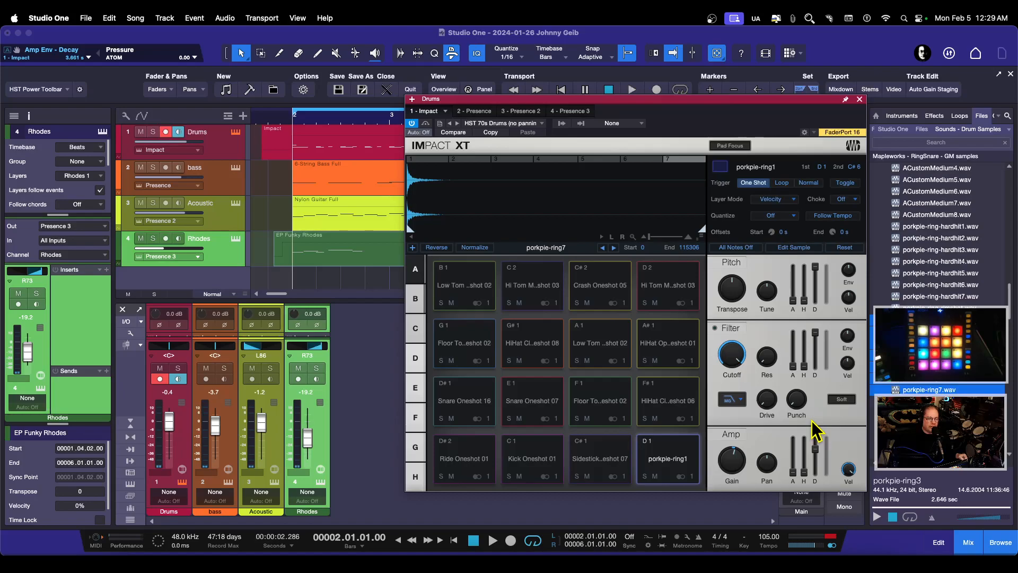
pyautogui.press('space')
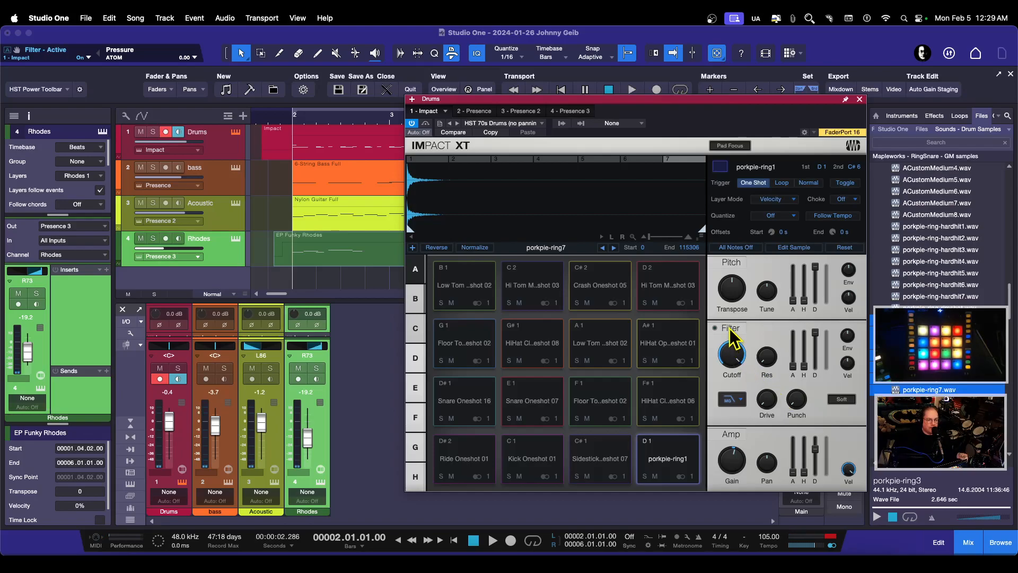
# Enable the D 1 pad's filter with about 11% resonance and 17.5% punch, and raise its Amp gain slightly during playback
pyautogui.press('space')
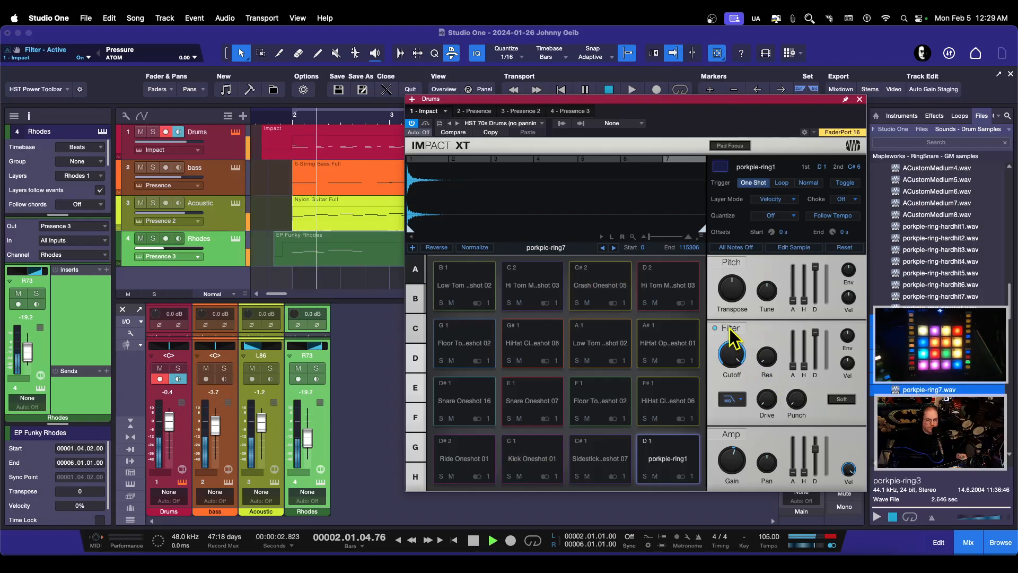
pyautogui.moveTo(766, 356); pyautogui.dragTo(767, 332)
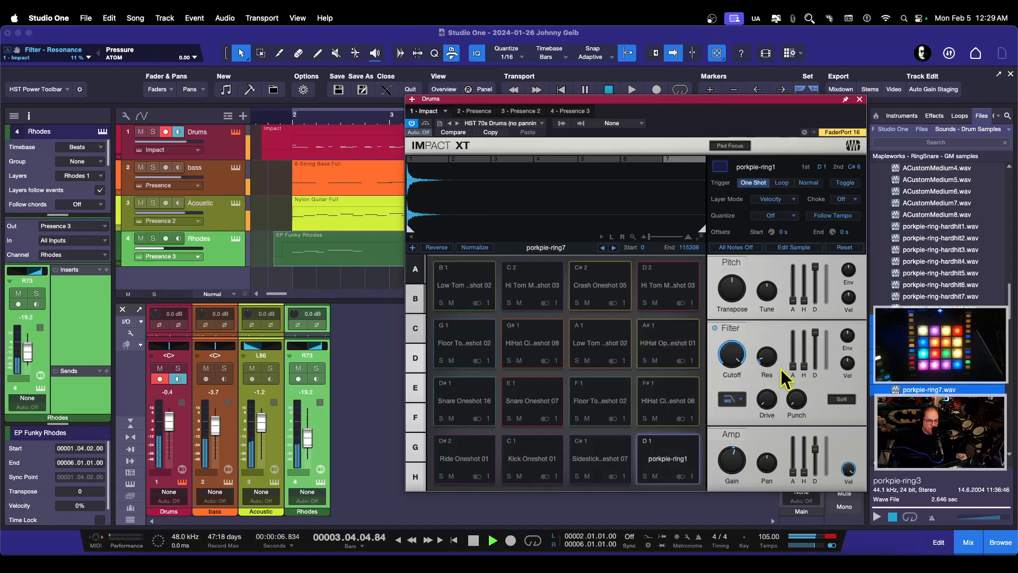
pyautogui.moveTo(797, 409); pyautogui.dragTo(802, 405)
pyautogui.moveTo(735, 465); pyautogui.dragTo(734, 461)
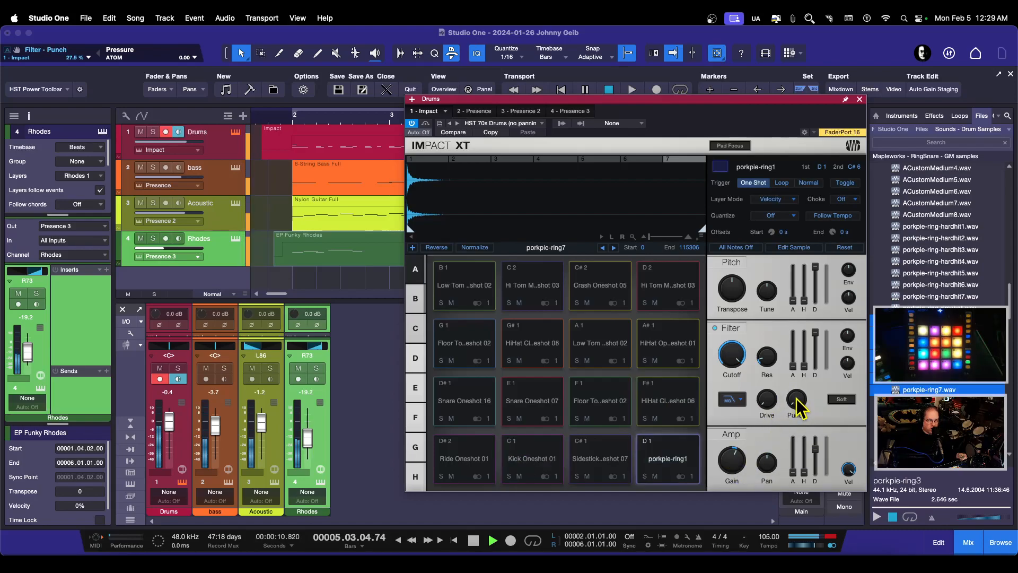
pyautogui.moveTo(796, 402); pyautogui.dragTo(797, 381)
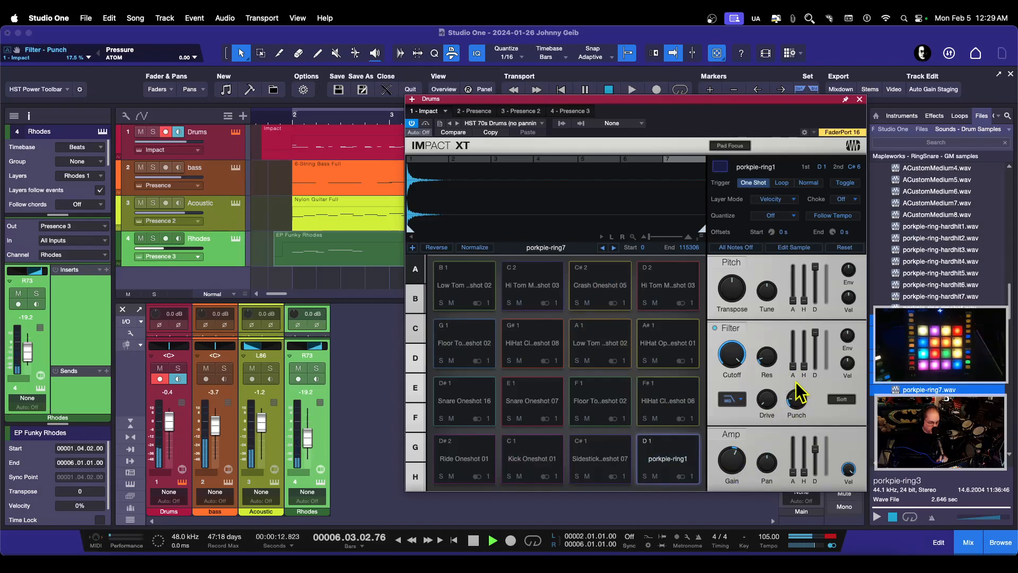
pyautogui.press('space')
pyautogui.press('space')
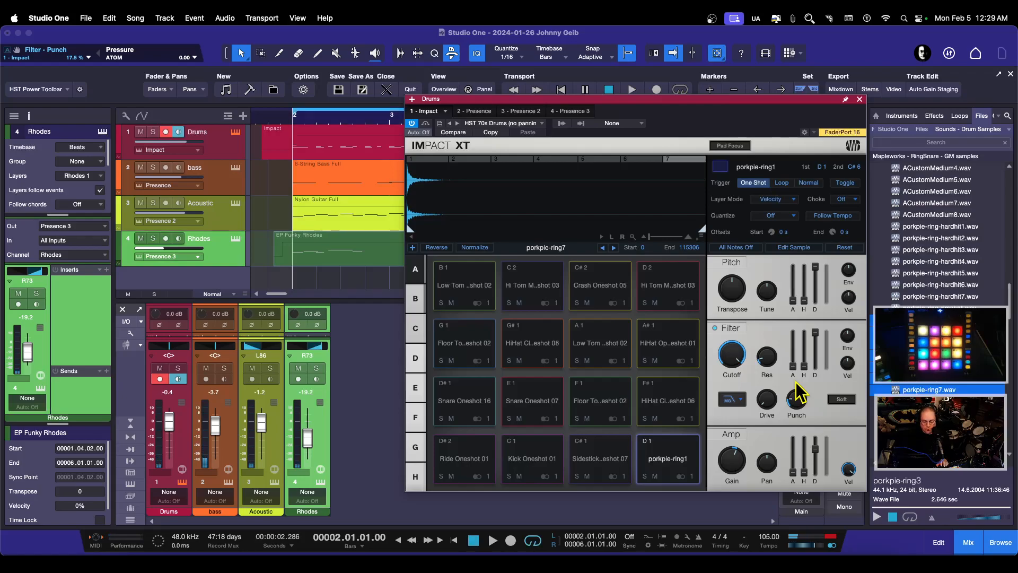
# Raise the D 1 pad's filter punch to about 37.5% with the Drums track soloed, and unsolo the track
pyautogui.moveTo(797, 382); pyautogui.dragTo(798, 405)
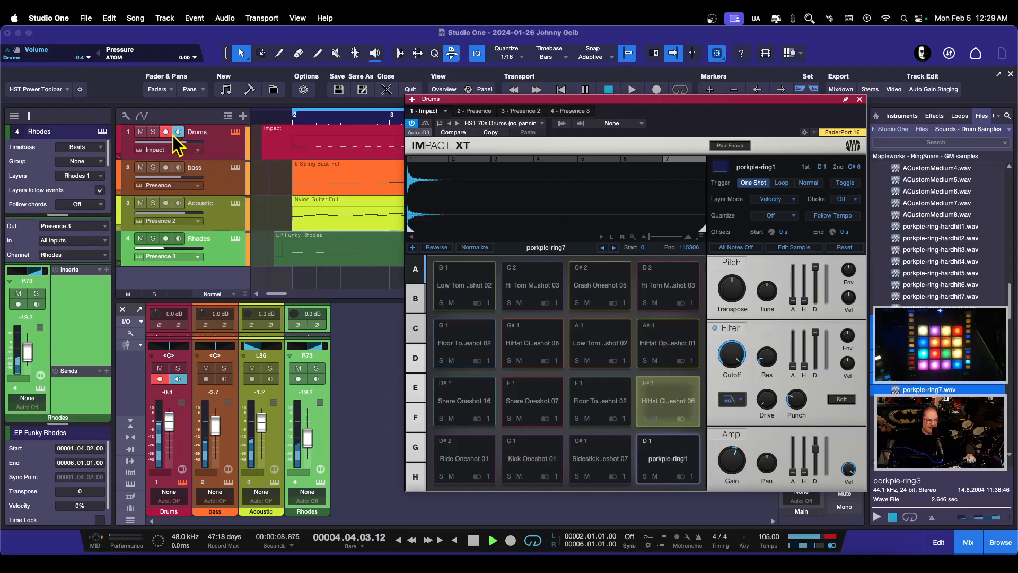
pyautogui.click(153, 132)
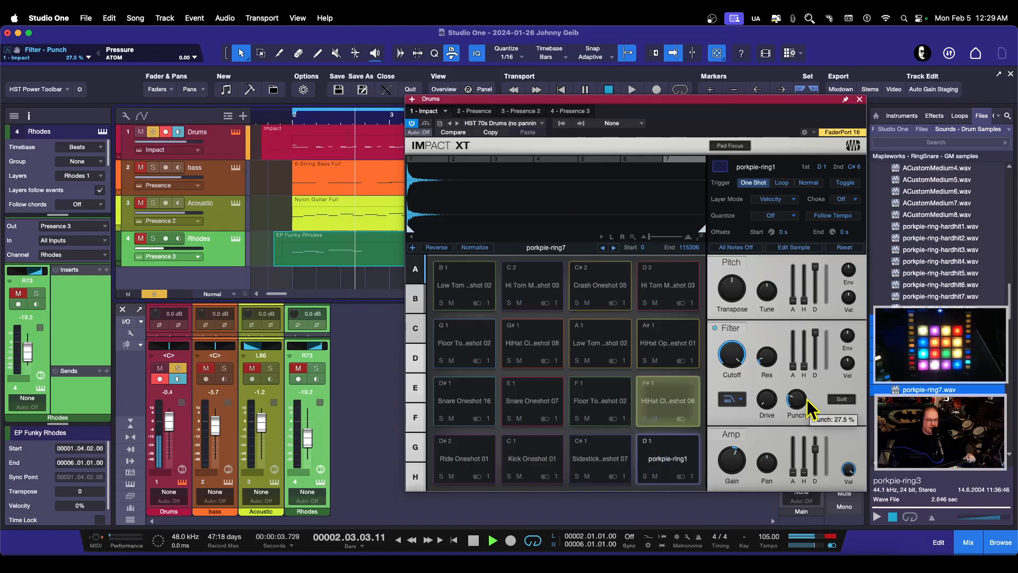
pyautogui.moveTo(798, 396)
pyautogui.mouseDown()
pyautogui.moveTo(796, 364)
pyautogui.moveTo(792, 389)
pyautogui.mouseUp()
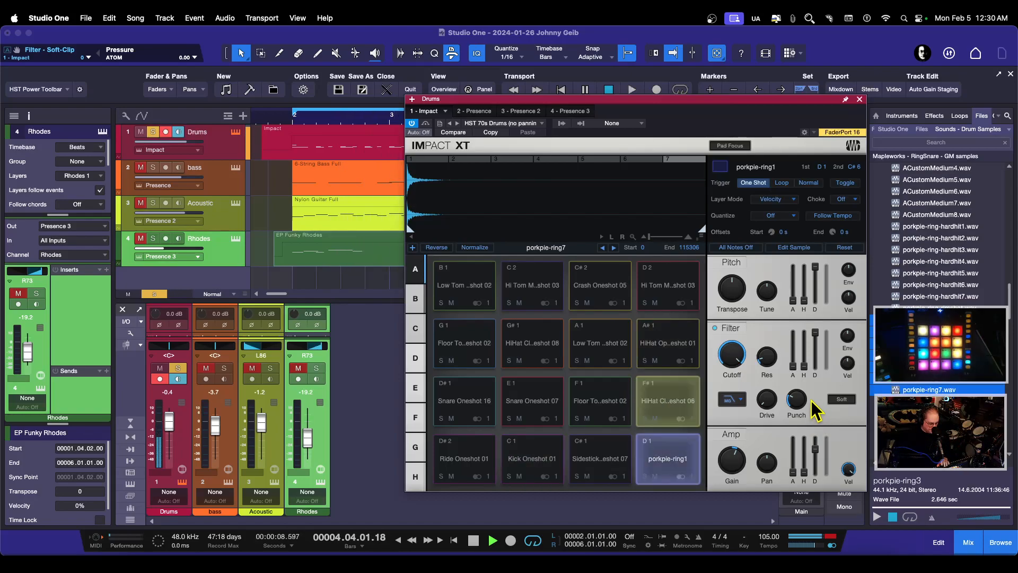
pyautogui.moveTo(801, 402)
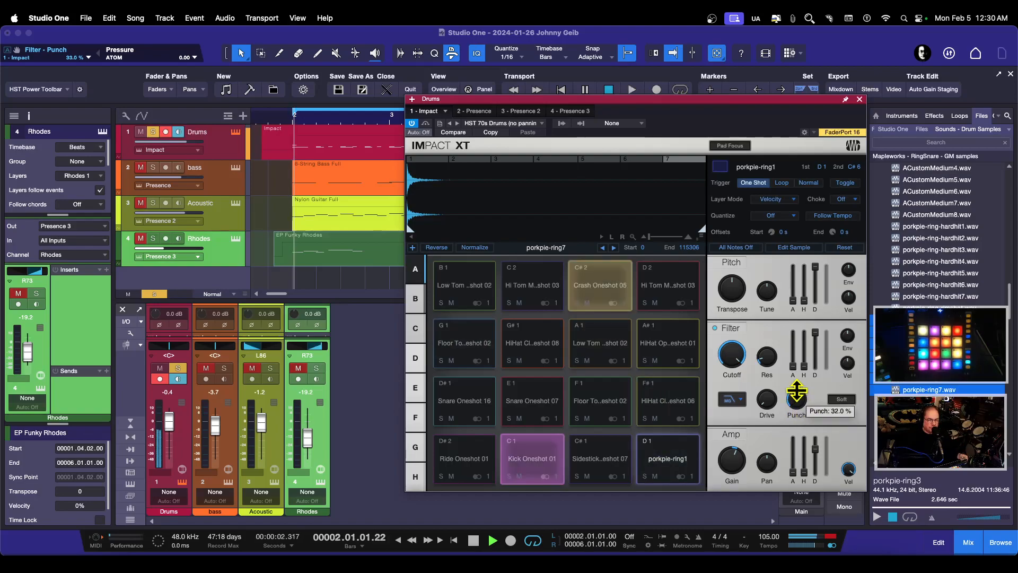
pyautogui.moveTo(801, 399); pyautogui.dragTo(795, 375)
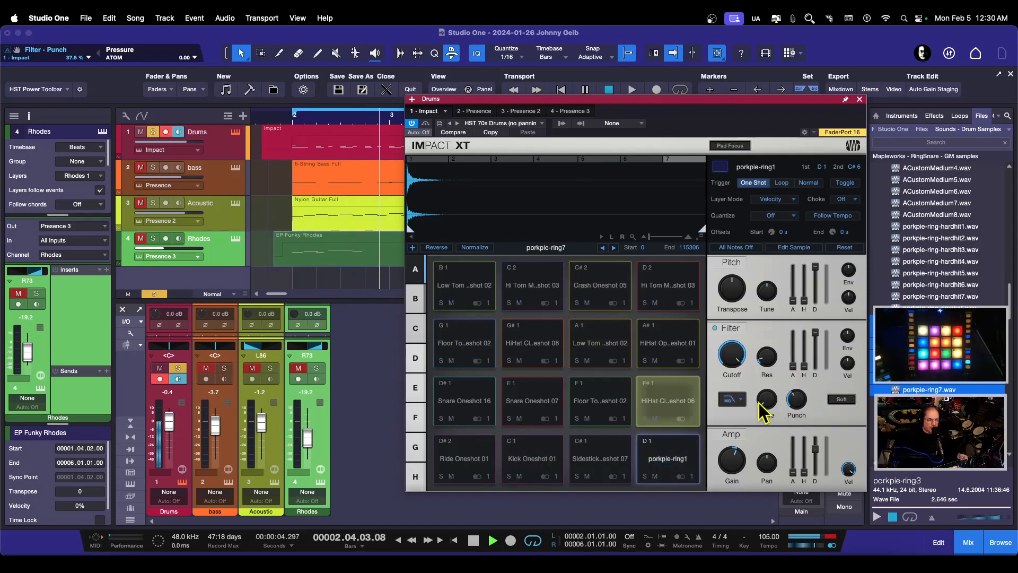
pyautogui.click(152, 132)
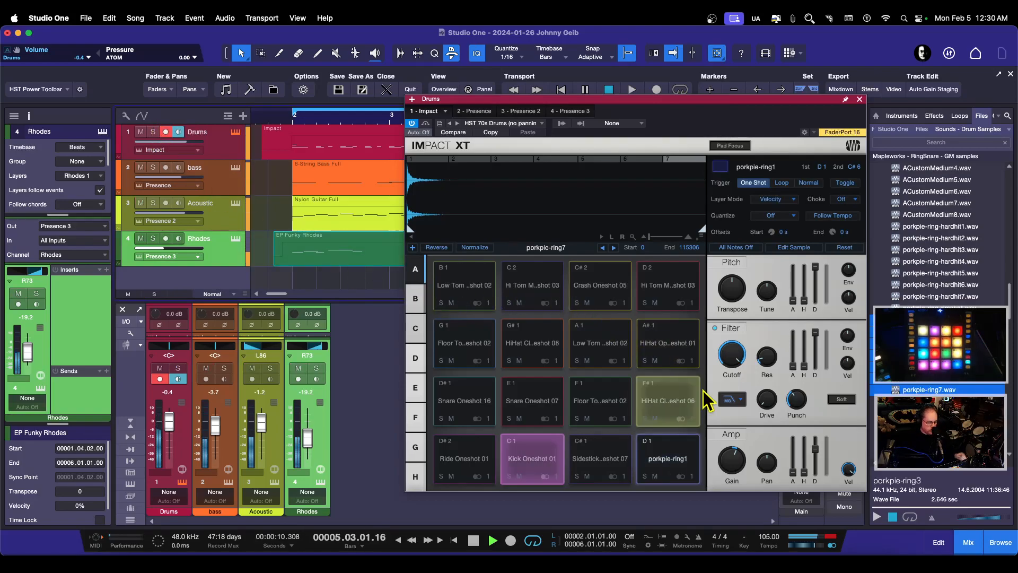
pyautogui.press('space')
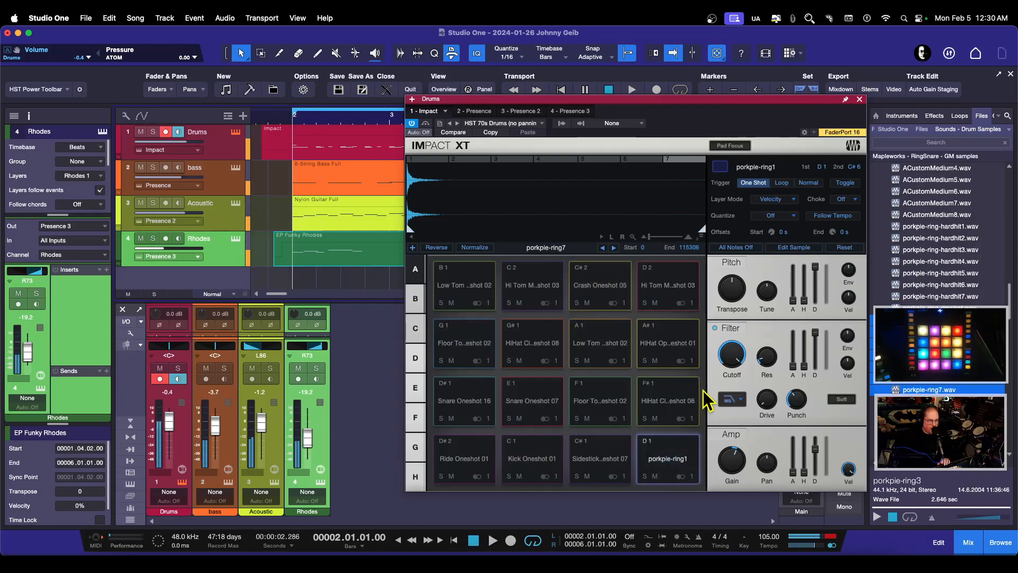
# Audition the D 1 pad's velocity layers in order, from layer 2 to layer 7
pyautogui.click(660, 472)
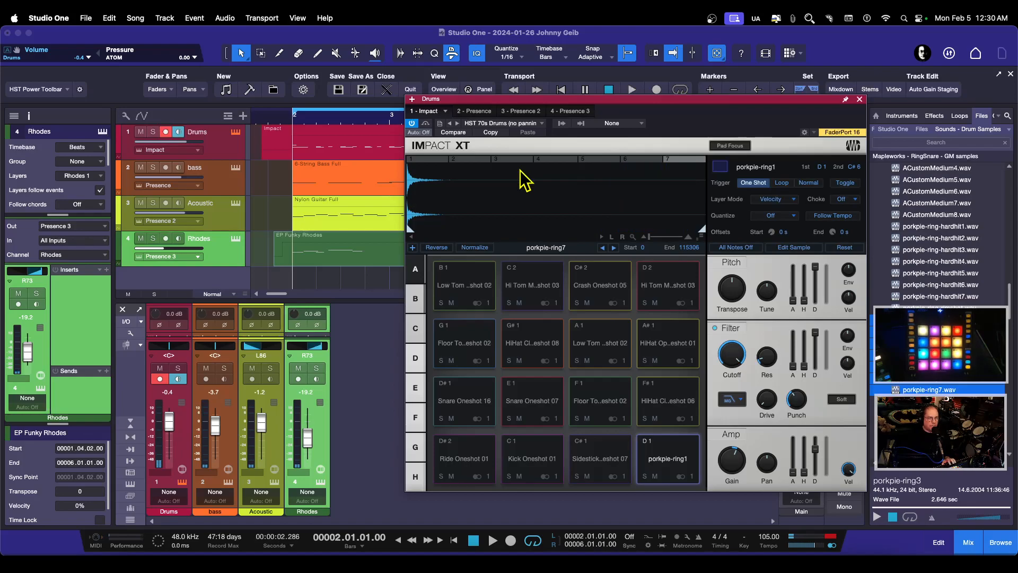
pyautogui.moveTo(535, 161)
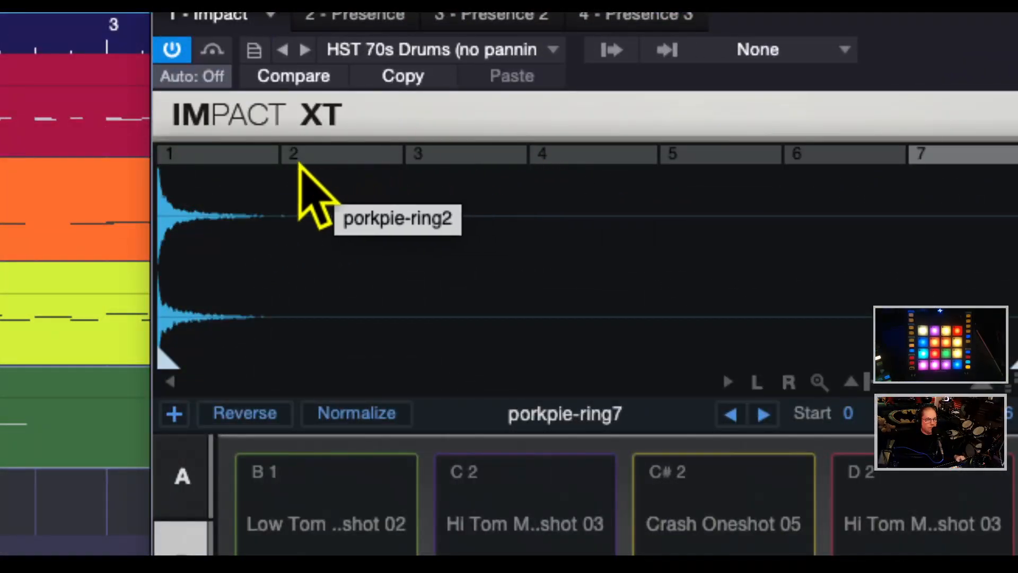
pyautogui.click(313, 159)
pyautogui.click(417, 158)
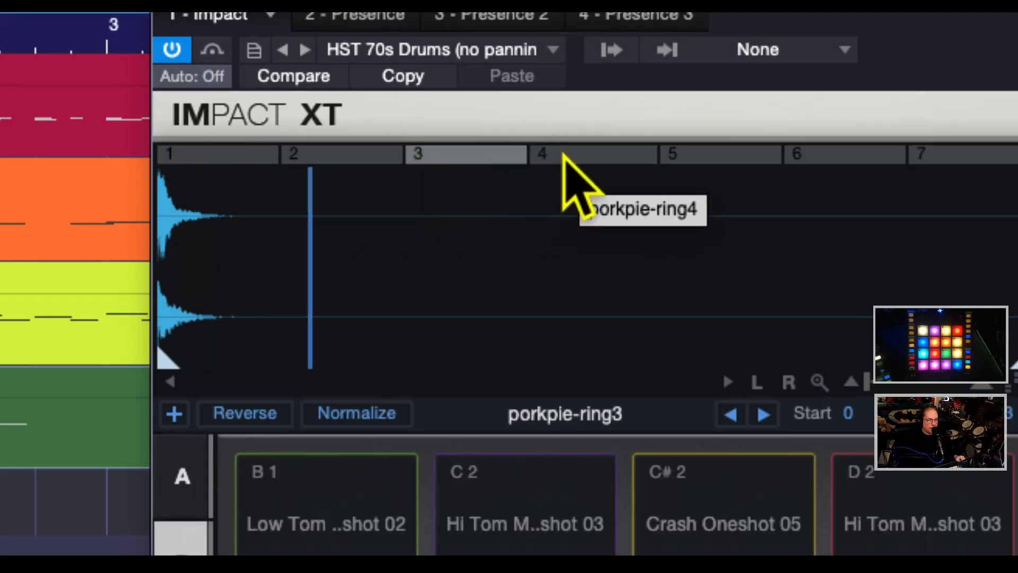
pyautogui.click(588, 157)
pyautogui.click(684, 158)
pyautogui.click(809, 161)
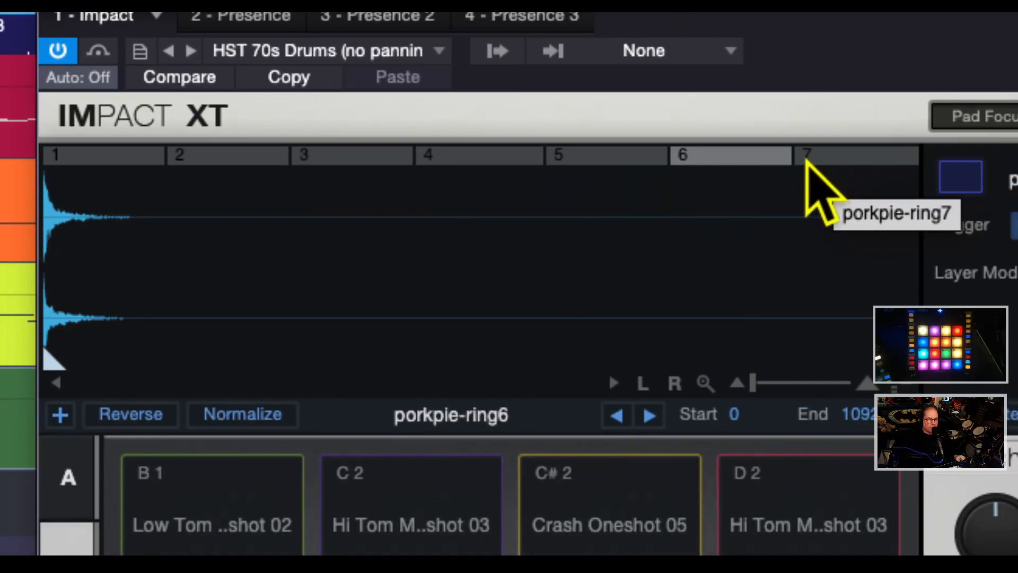
pyautogui.click(827, 158)
# Compare layers 6 and 7 of the D 1 pad and narrow layer 7's velocity range by raising its lower boundary
pyautogui.click(730, 158)
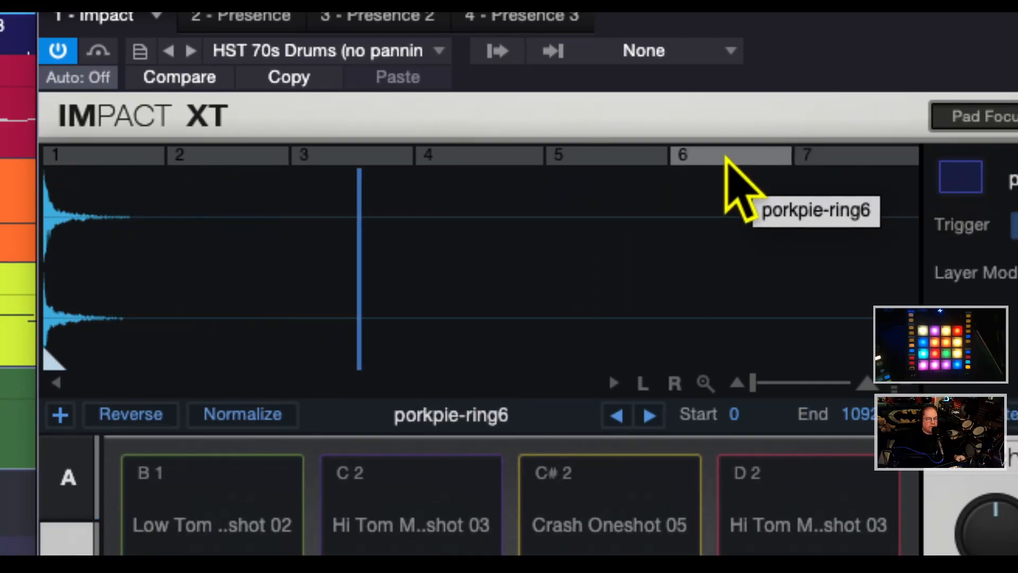
pyautogui.click(729, 158)
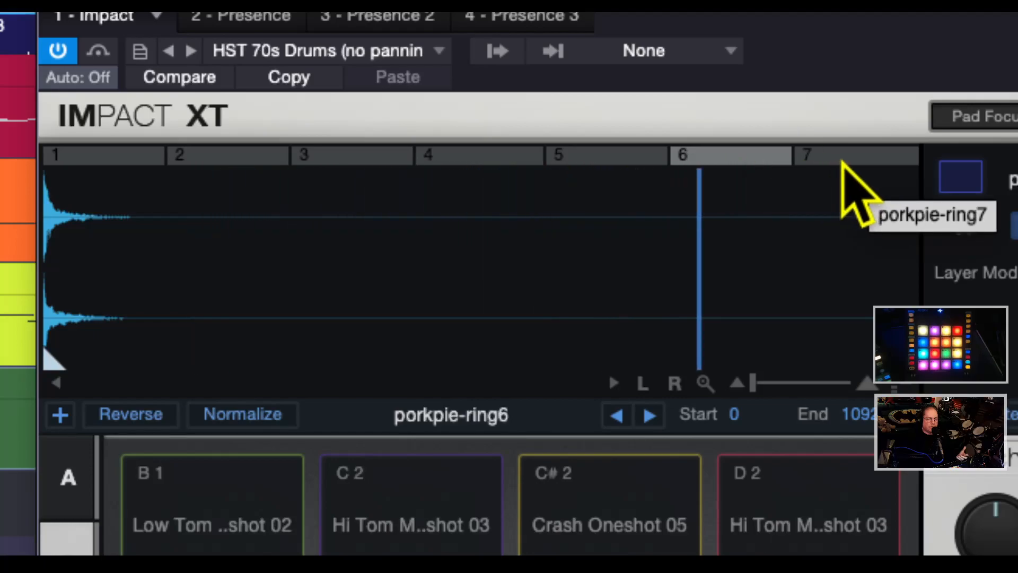
pyautogui.click(842, 161)
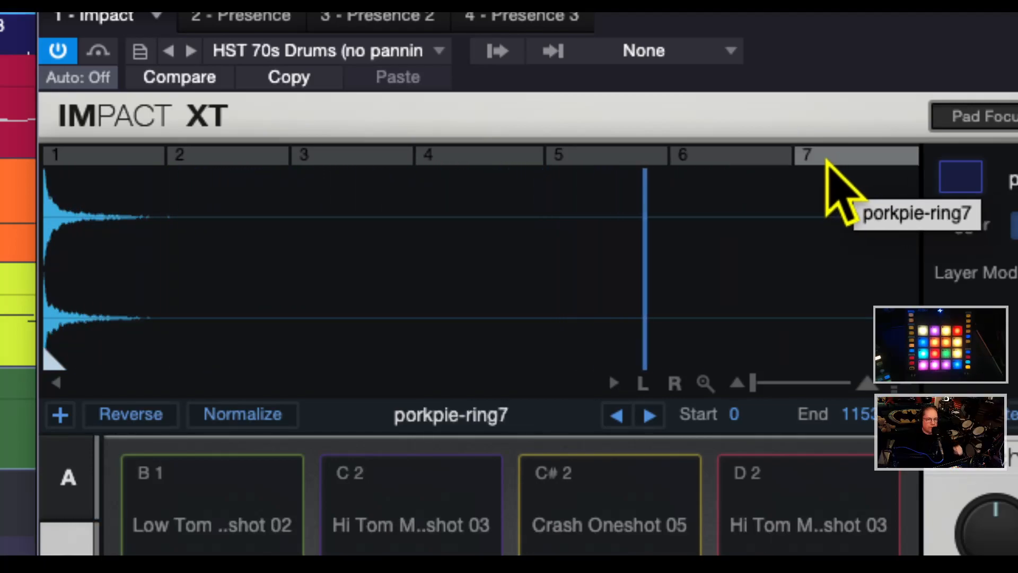
pyautogui.moveTo(798, 154); pyautogui.dragTo(862, 162)
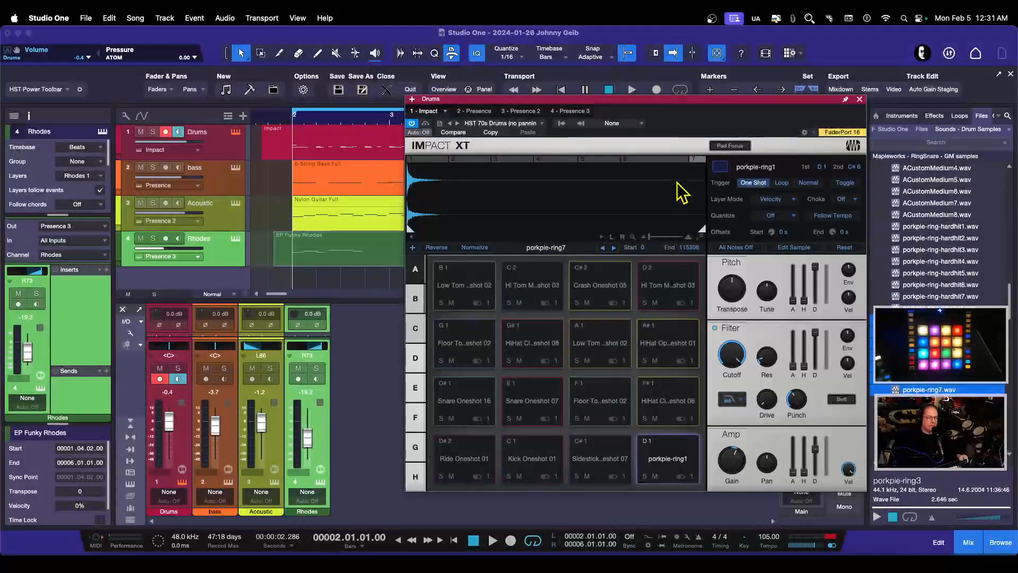
# Reposition the Impact XT window and lower the D 1 pad's filter punch to about 31.5% while playing the song
pyautogui.moveTo(761, 99); pyautogui.dragTo(730, 107)
pyautogui.press('space')
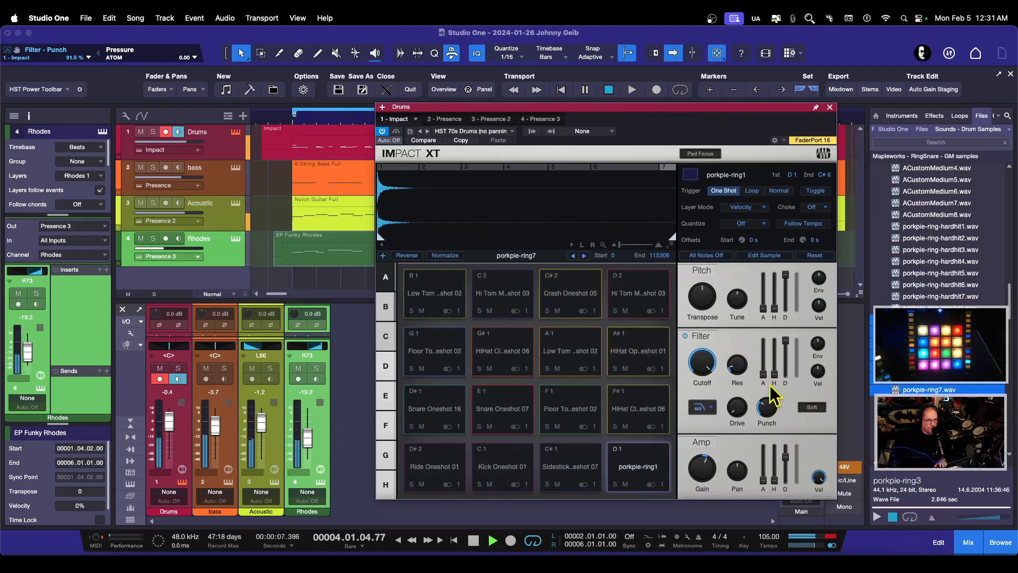
pyautogui.press('space')
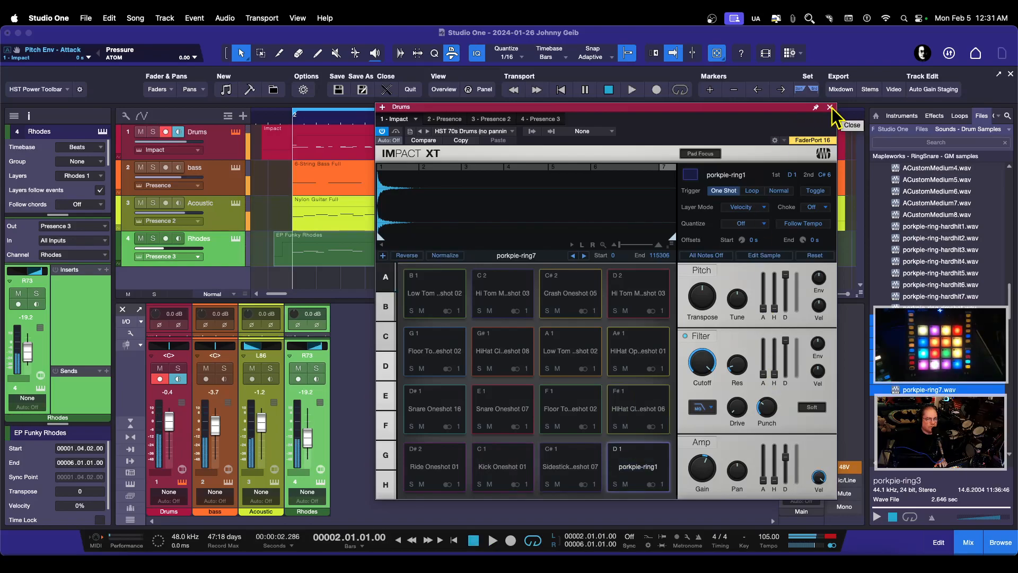
# Close the Impact XT window and record a drum performance onto the Drums track within the bar 2 to 6 loop
pyautogui.click(830, 107)
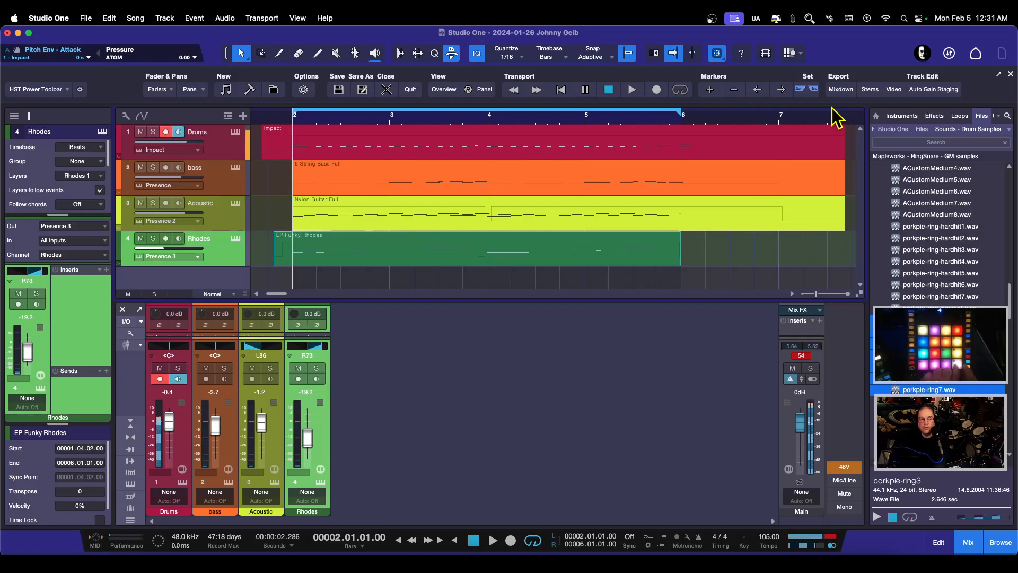
pyautogui.click(510, 540)
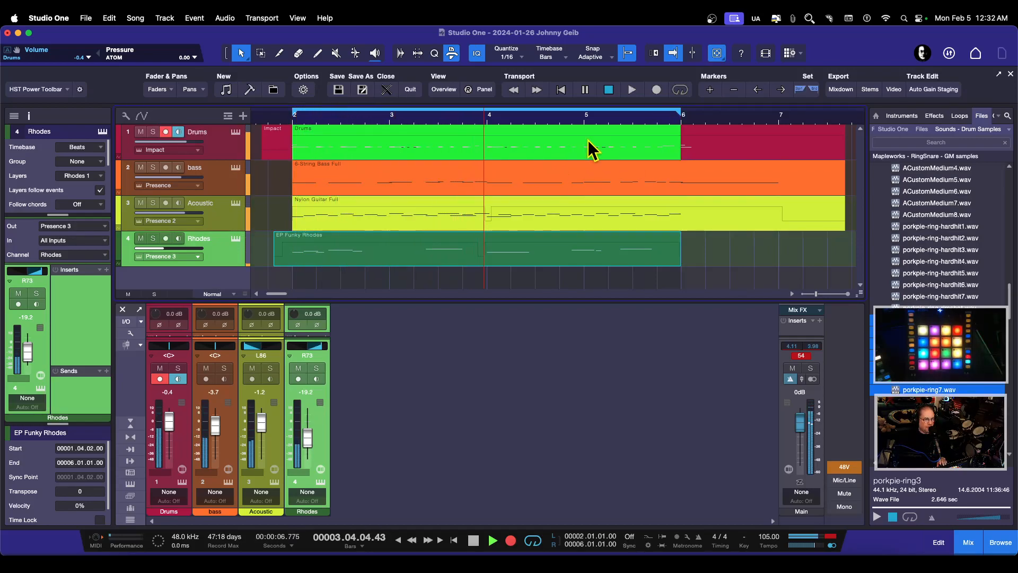
pyautogui.press('space')
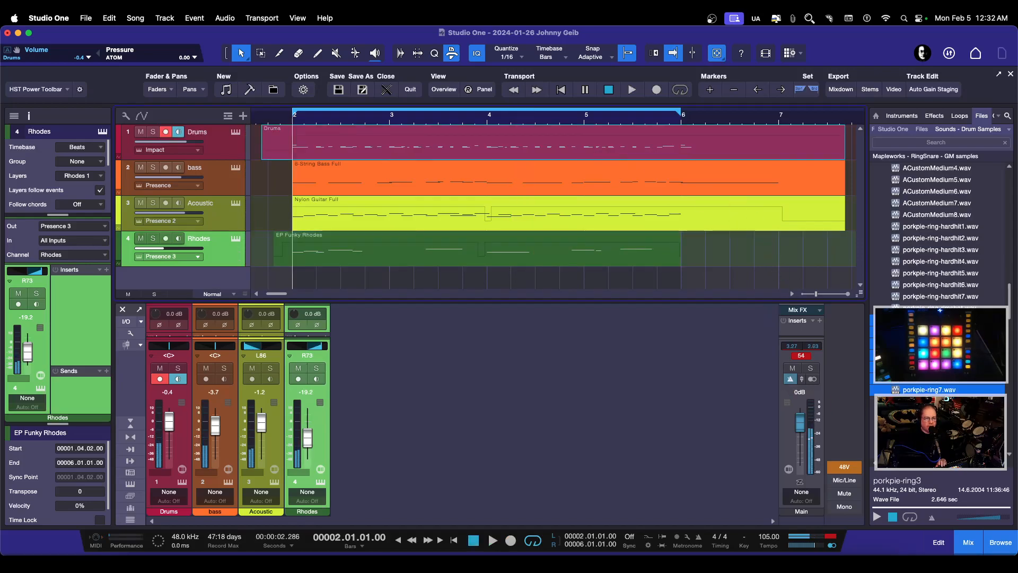
# Reopen the Drums track's Impact XT window clear of the file browser and audition the D# 2 ride and C 1 kick pads
pyautogui.scroll(15, 919, 229)
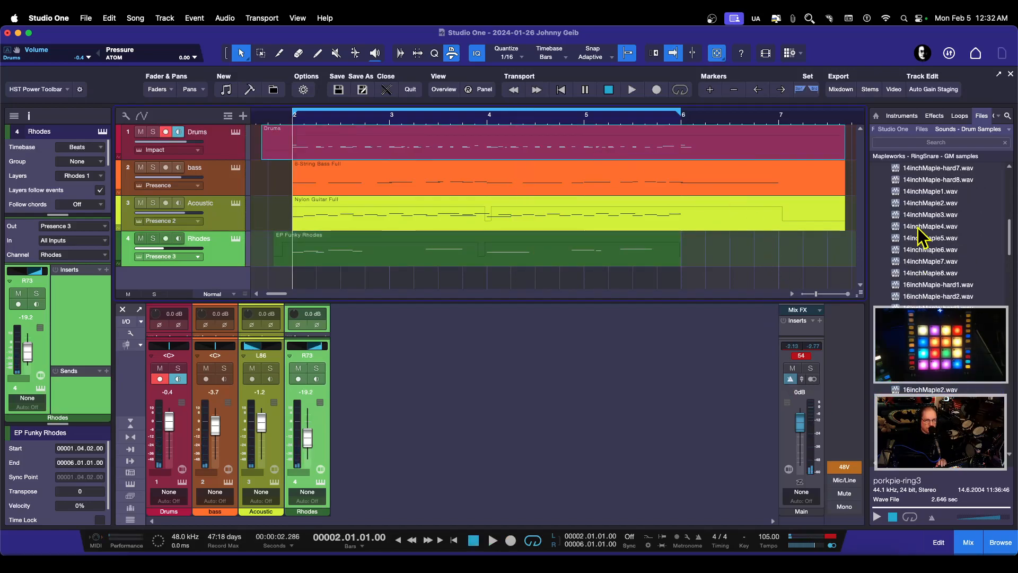
pyautogui.click(235, 133)
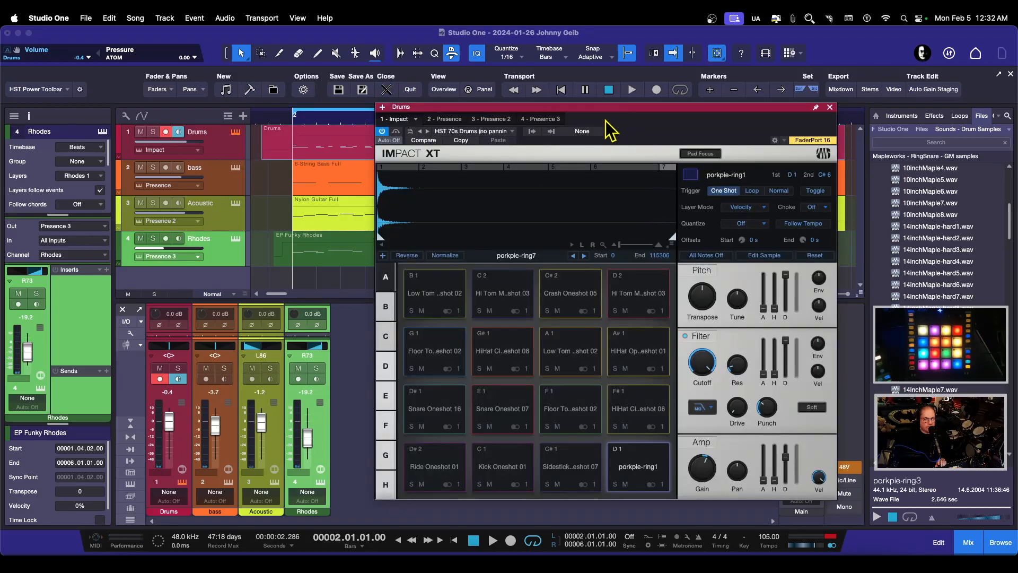
pyautogui.moveTo(603, 109); pyautogui.dragTo(528, 104)
pyautogui.click(365, 480)
pyautogui.click(418, 472)
pyautogui.click(416, 472)
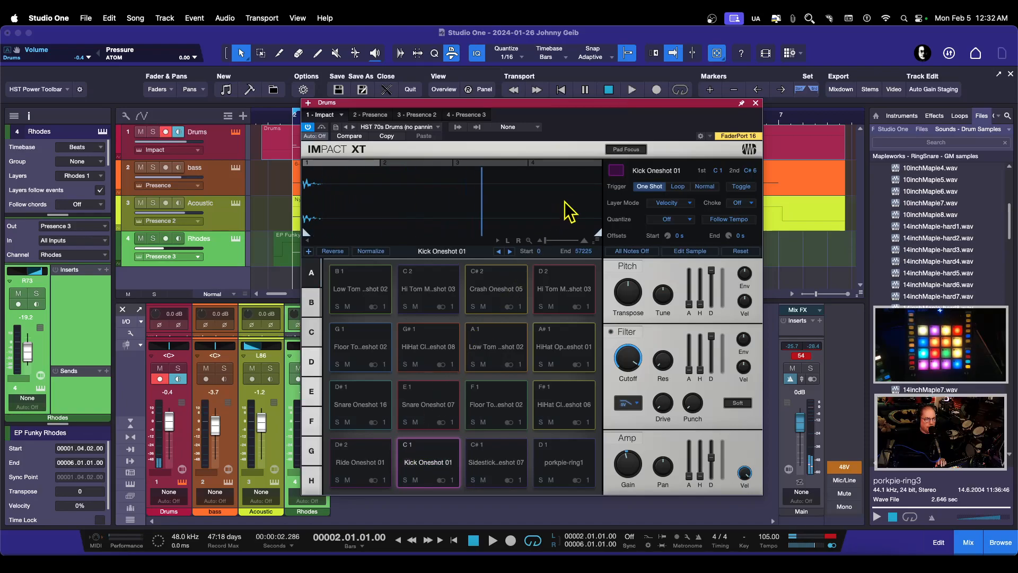
pyautogui.click(419, 467)
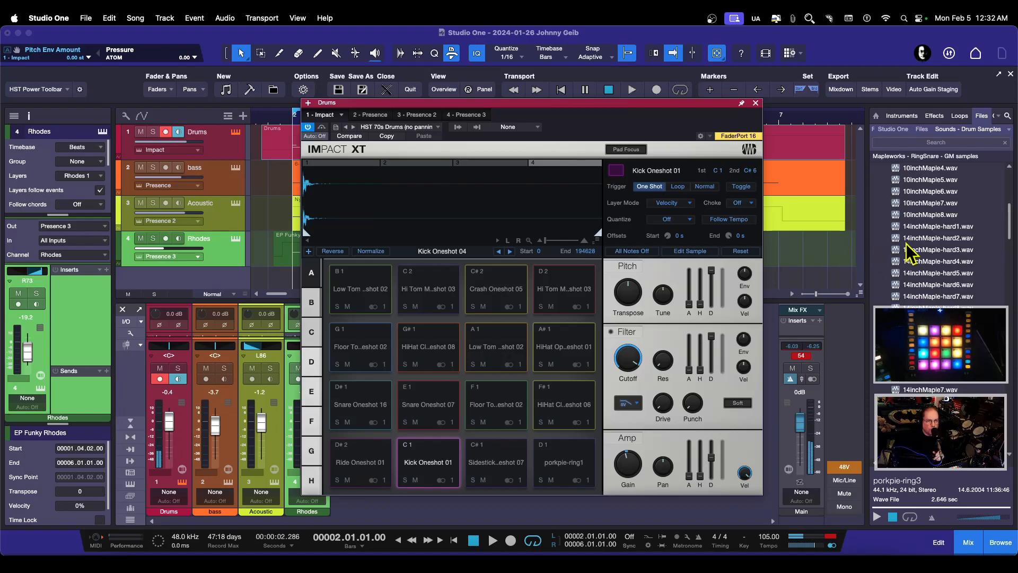
# Look through the Mapleworks RingSnare GM samples folder for kick drum samples, auditioning 10inchMaple-hard1.wav on the way
pyautogui.scroll(10, 911, 254)
pyautogui.scroll(-1, 911, 254)
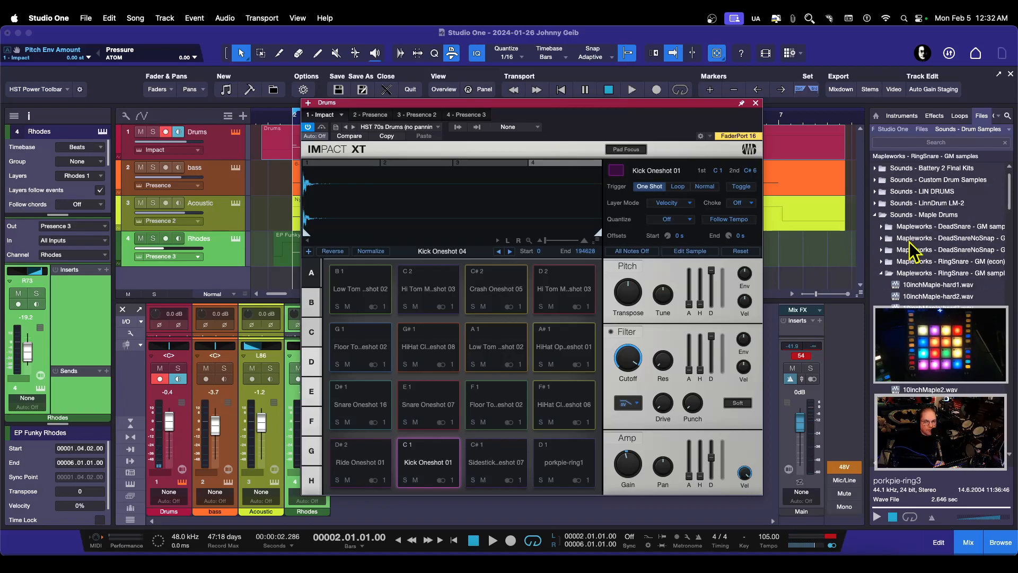
pyautogui.click(937, 287)
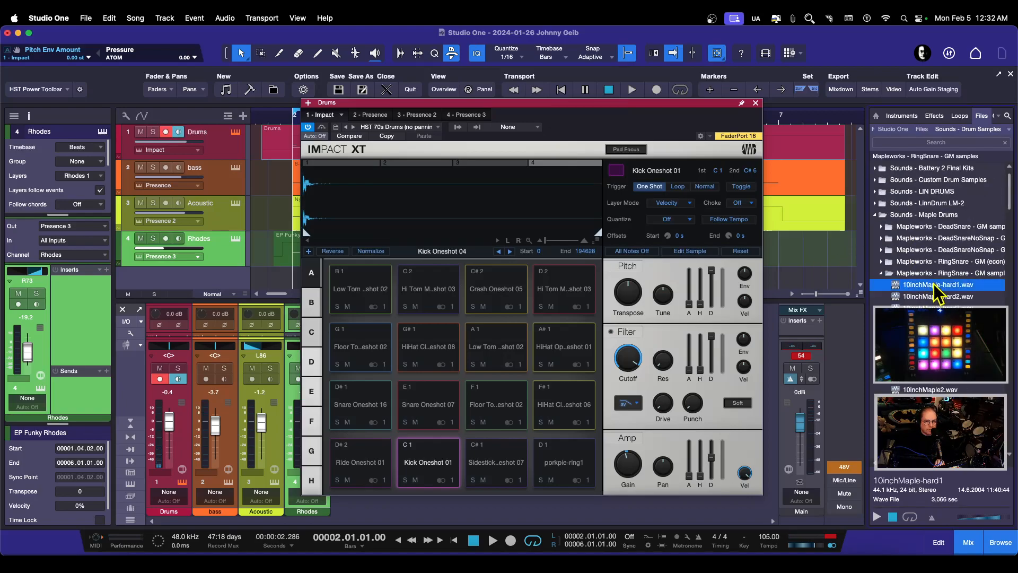
pyautogui.scroll(-2, 931, 298)
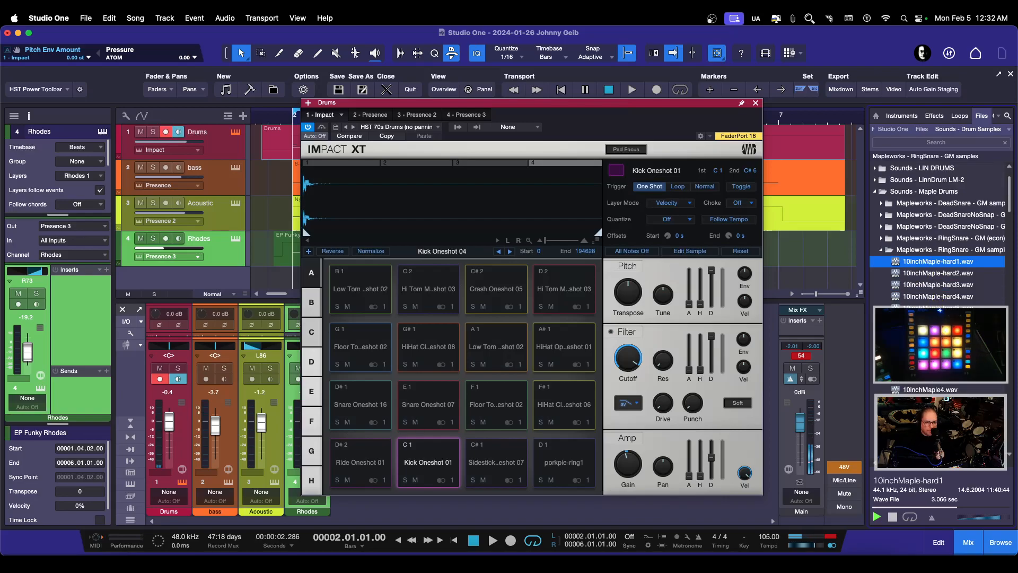
pyautogui.scroll(-12, 953, 385)
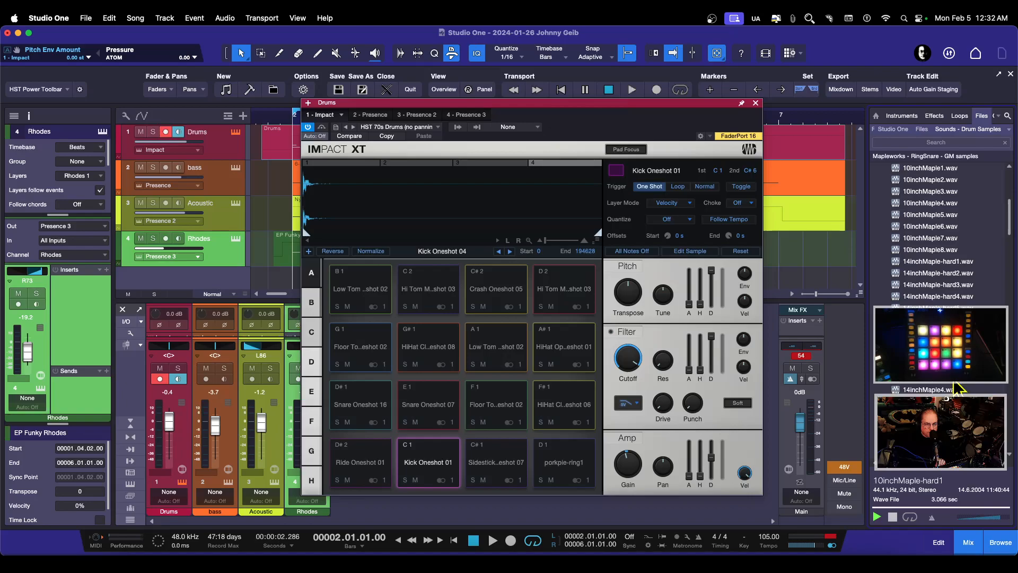
pyautogui.scroll(-20, 957, 387)
pyautogui.scroll(-20, 958, 389)
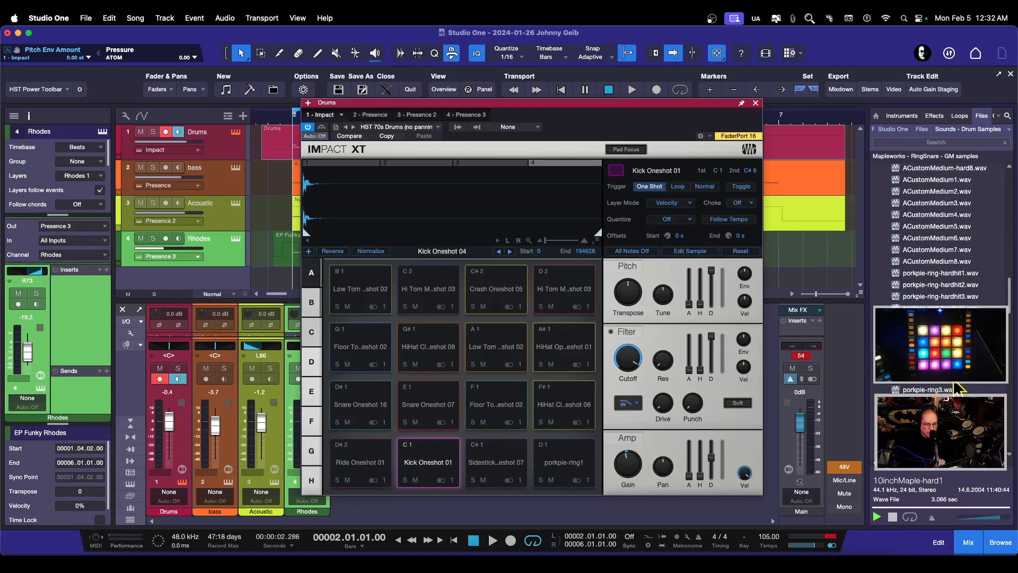
pyautogui.scroll(19, 959, 389)
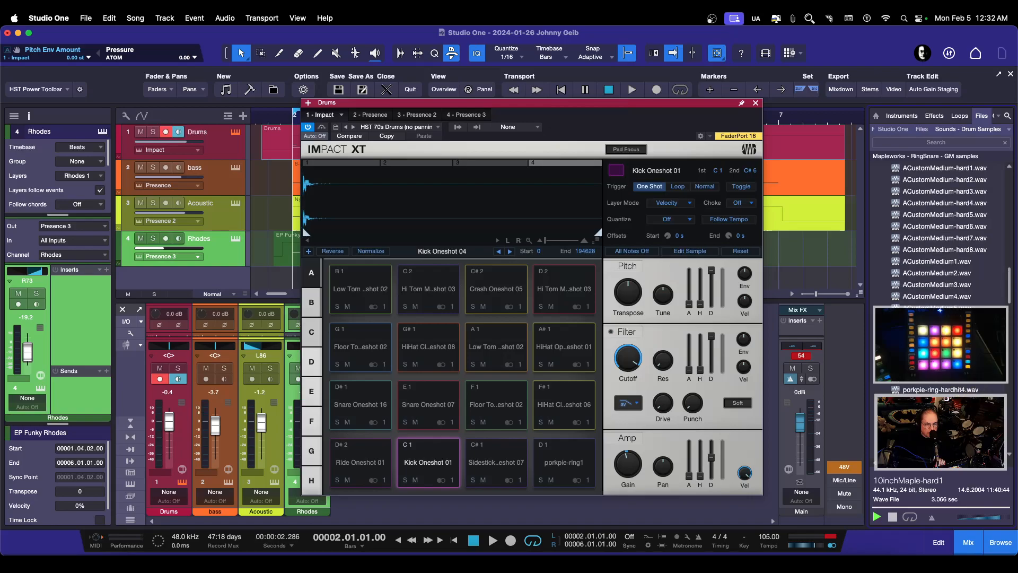
pyautogui.scroll(5, 953, 301)
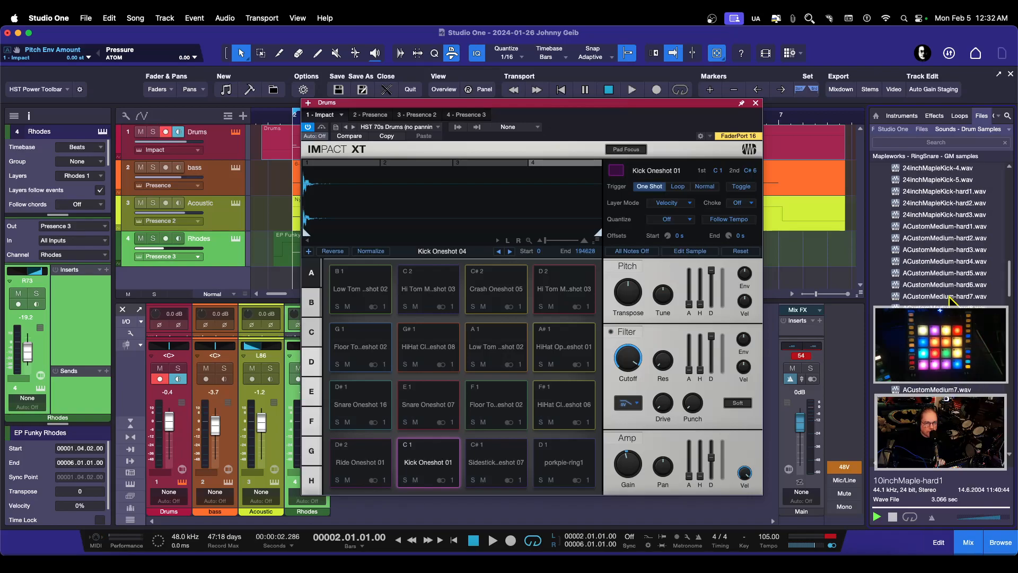
pyautogui.scroll(2, 928, 249)
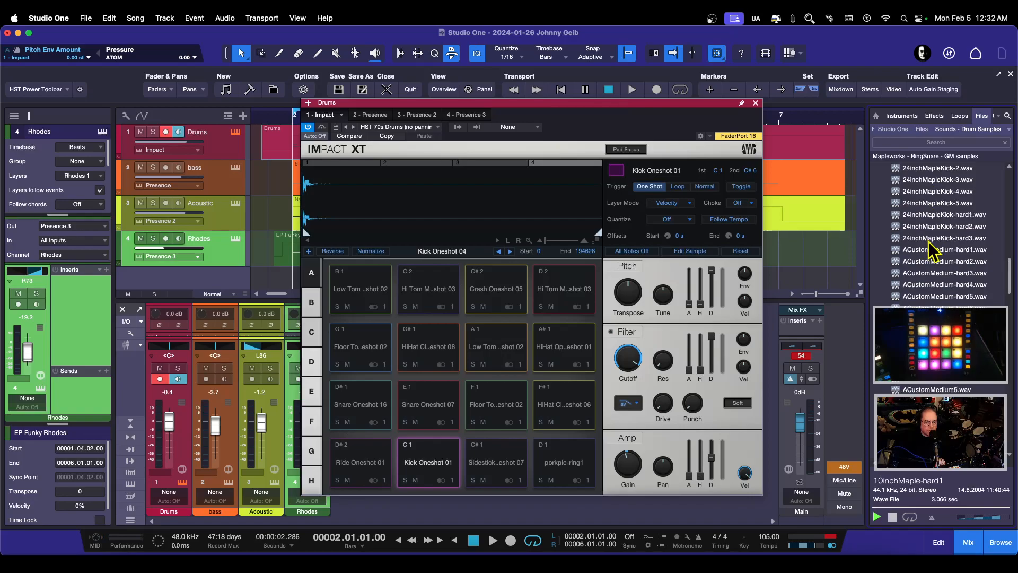
# Audition and compare the 24inchMapleKick-hard1, hard2 and hard3 samples
pyautogui.click(939, 218)
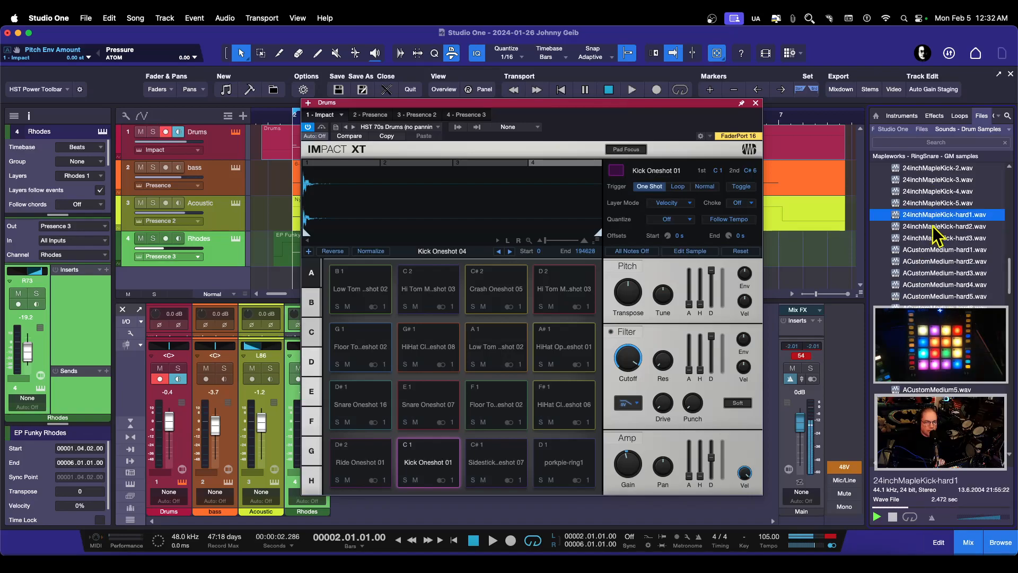
pyautogui.click(932, 226)
pyautogui.click(934, 238)
pyautogui.click(936, 249)
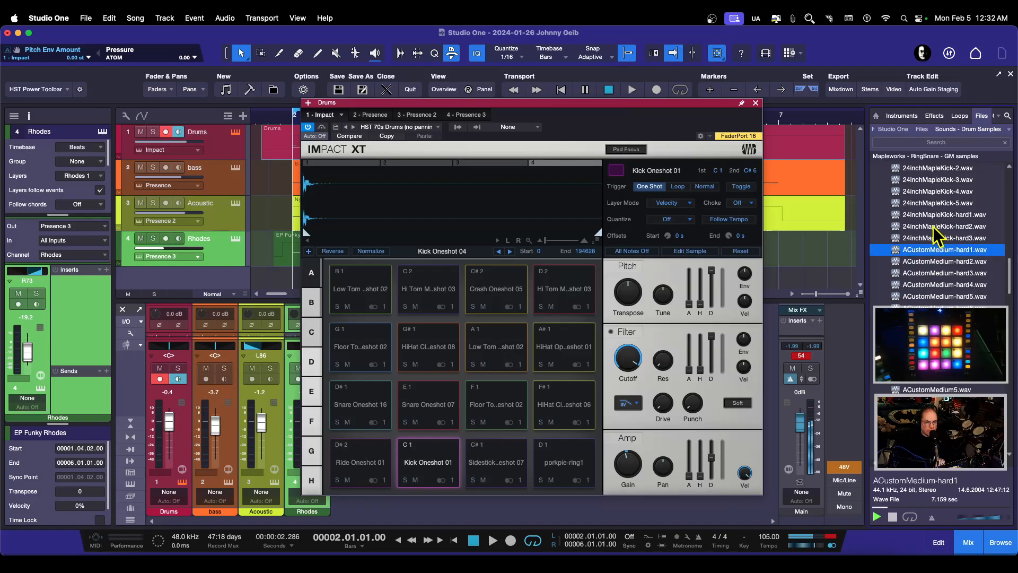
pyautogui.click(930, 215)
pyautogui.click(931, 226)
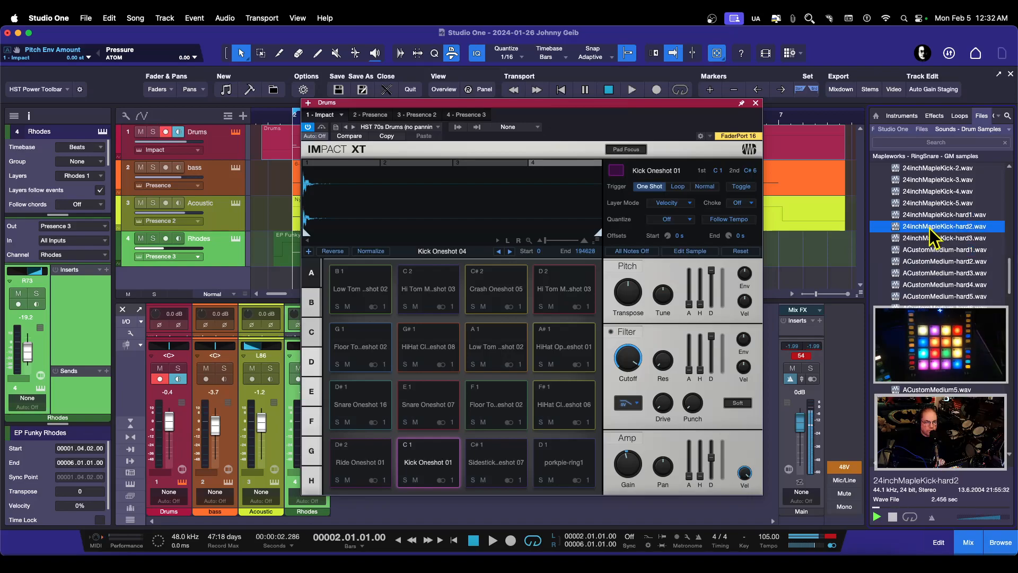
pyautogui.click(930, 237)
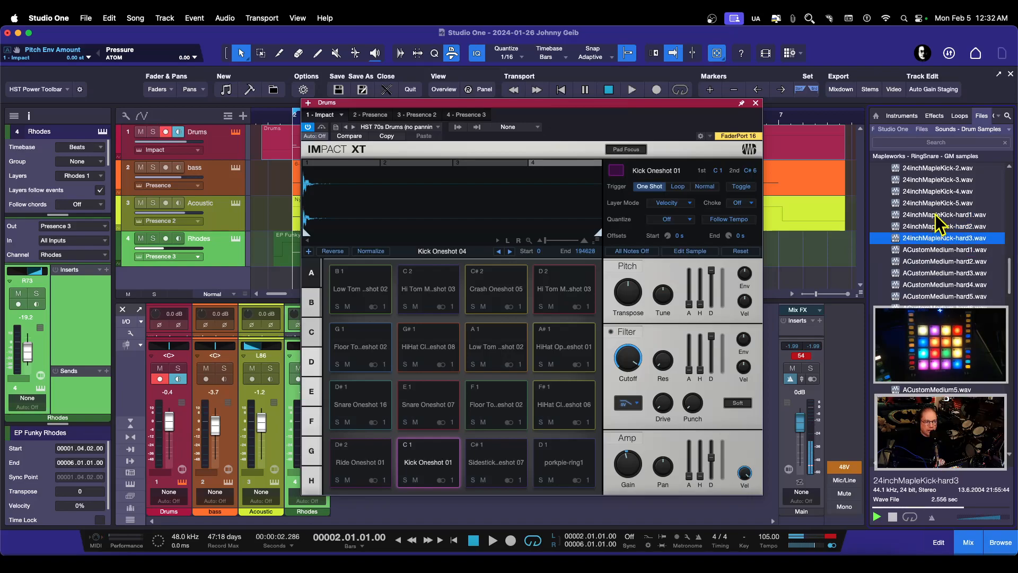
pyautogui.click(935, 215)
pyautogui.click(936, 226)
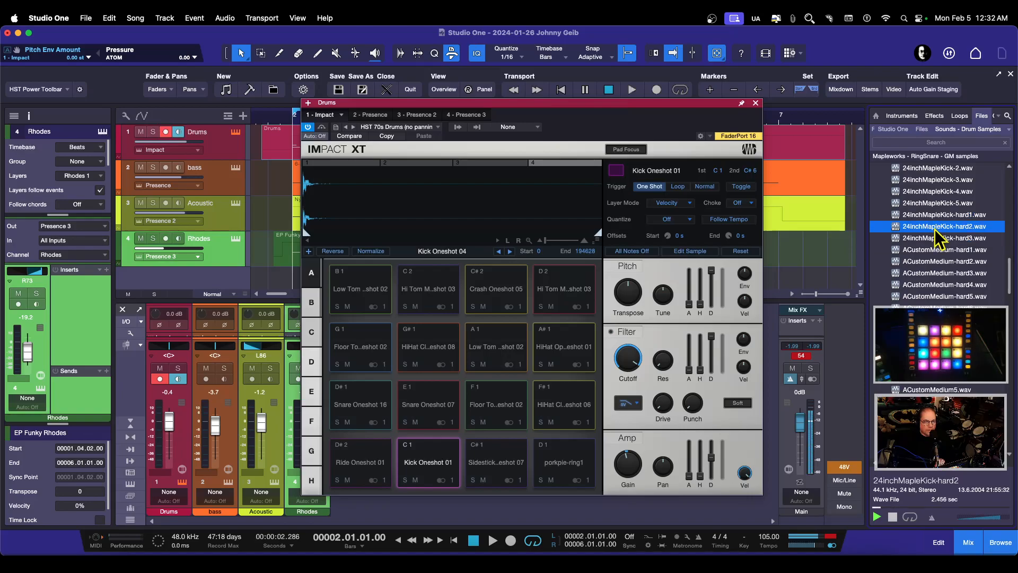
pyautogui.click(935, 237)
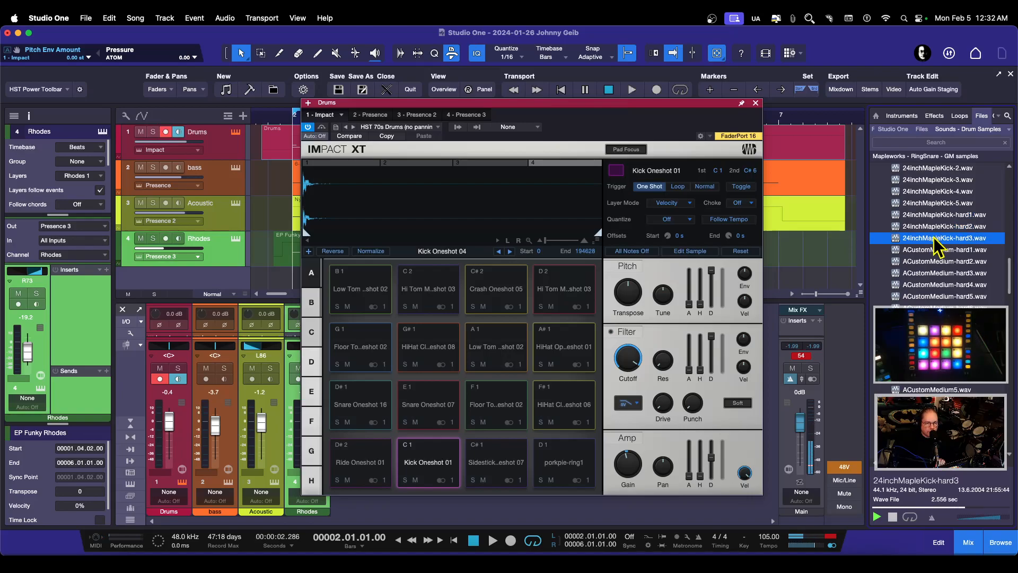
# Audition the regular kick samples from 24inchMapleKick-1 to 24inchMapleKick-5 in turn
pyautogui.scroll(4, 943, 230)
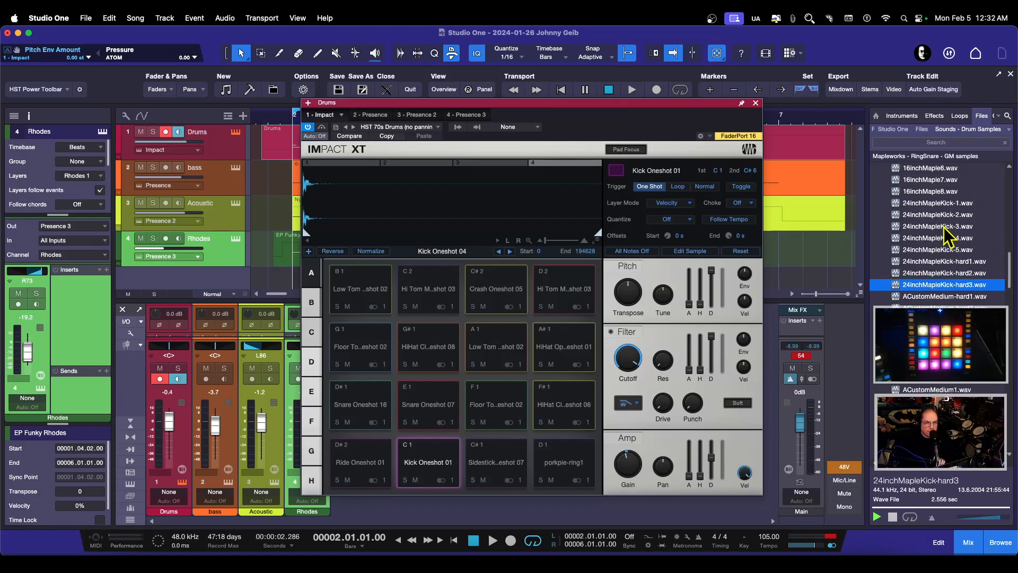
pyautogui.click(936, 203)
pyautogui.click(938, 214)
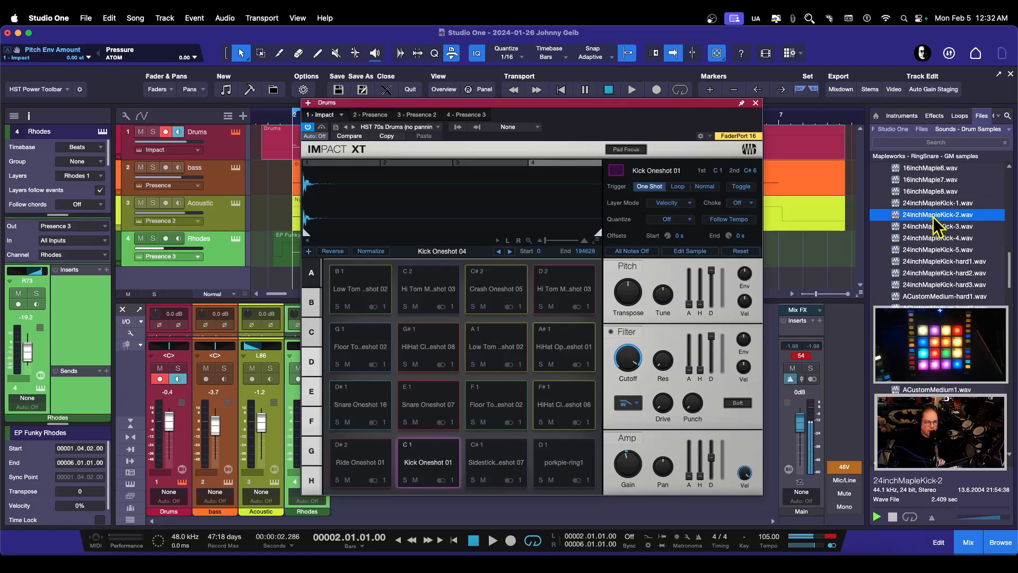
pyautogui.click(939, 227)
pyautogui.click(937, 237)
pyautogui.click(939, 249)
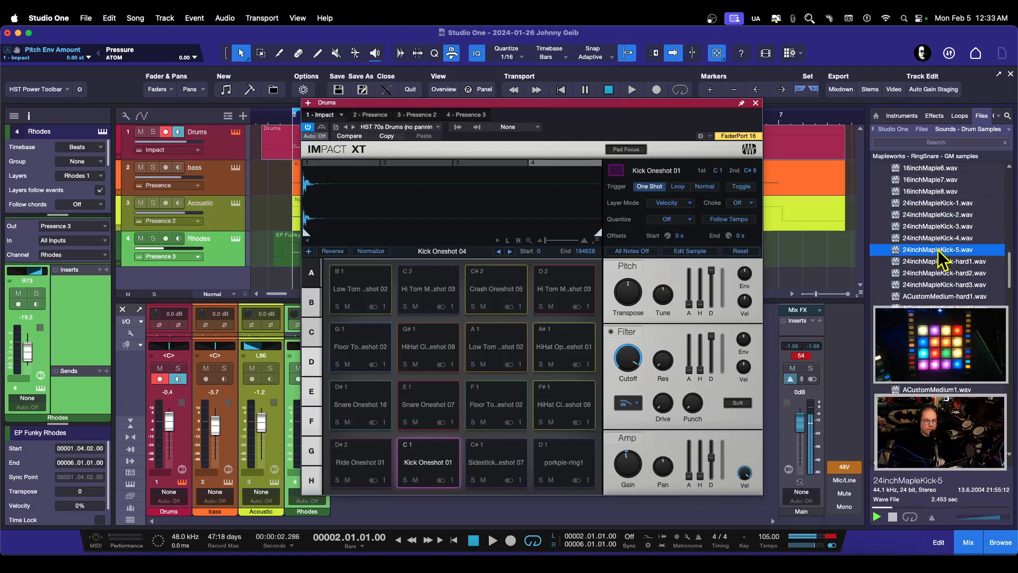
# Clear the C 1 kick pad and load 24inchMapleKick-1 through 24inchMapleKick-5 onto it as velocity layers
pyautogui.rightClick(423, 468)
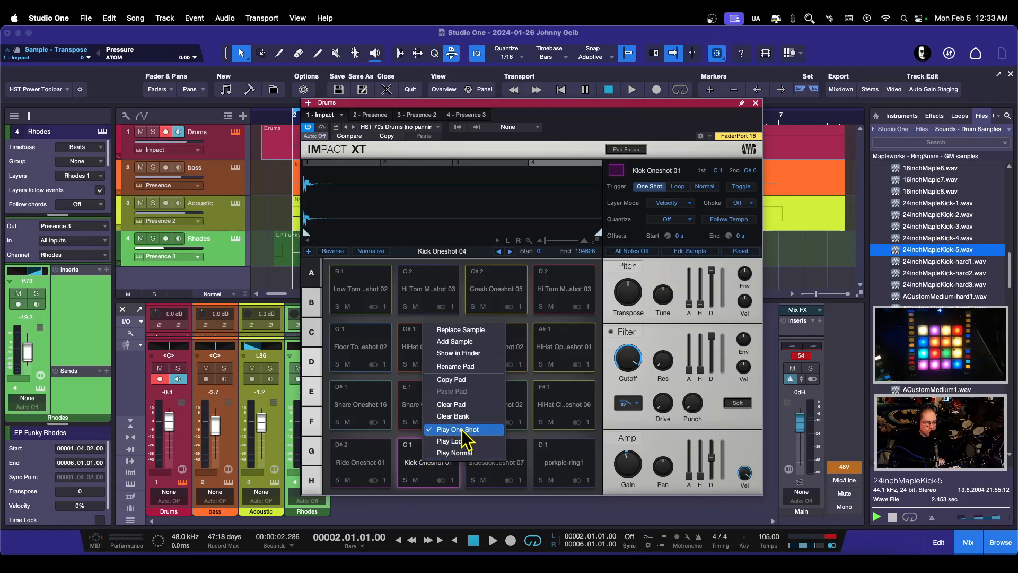
pyautogui.click(456, 405)
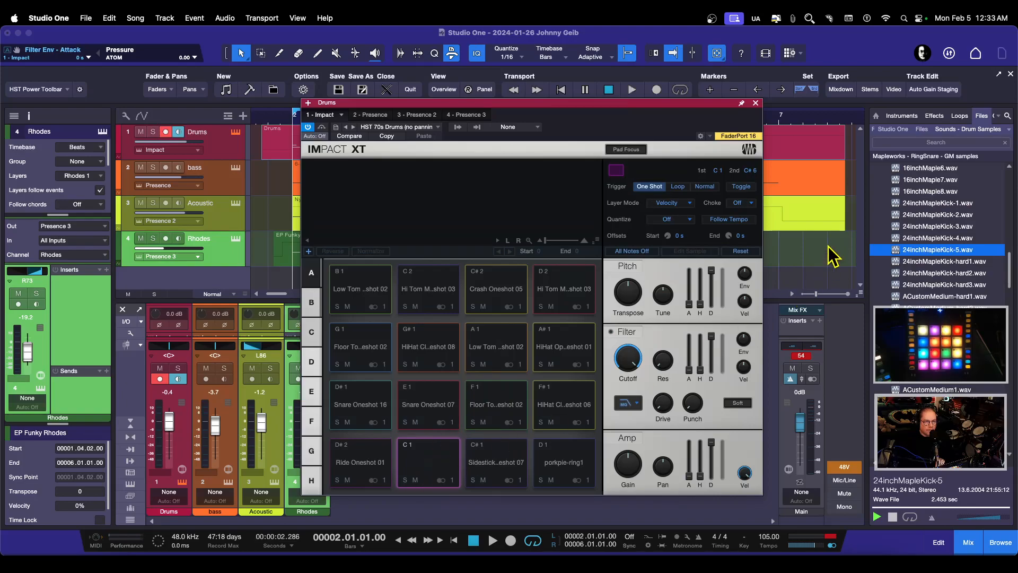
pyautogui.click(938, 204)
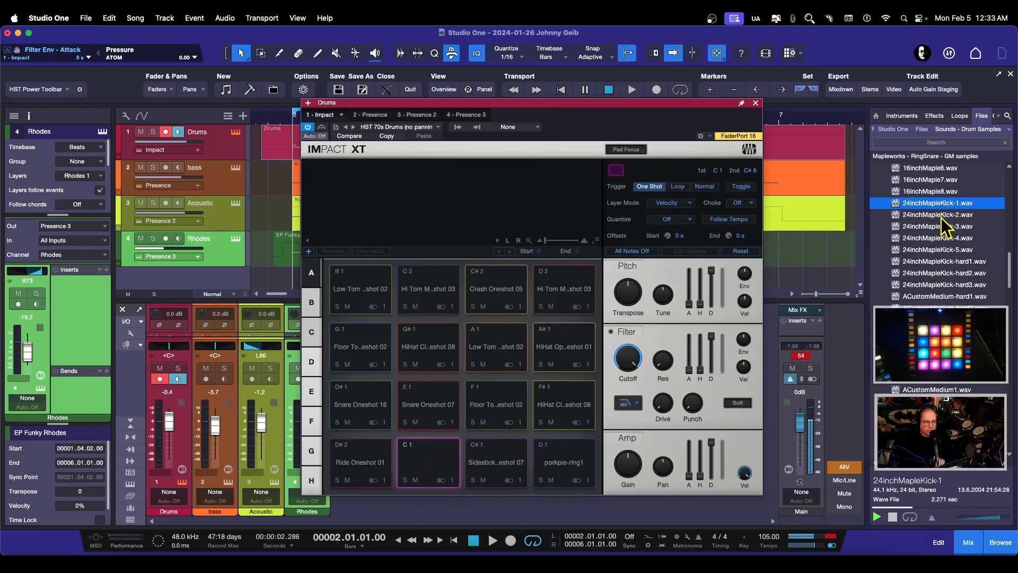
pyautogui.keyDown('shift'); pyautogui.click(935, 250); pyautogui.keyUp('shift')
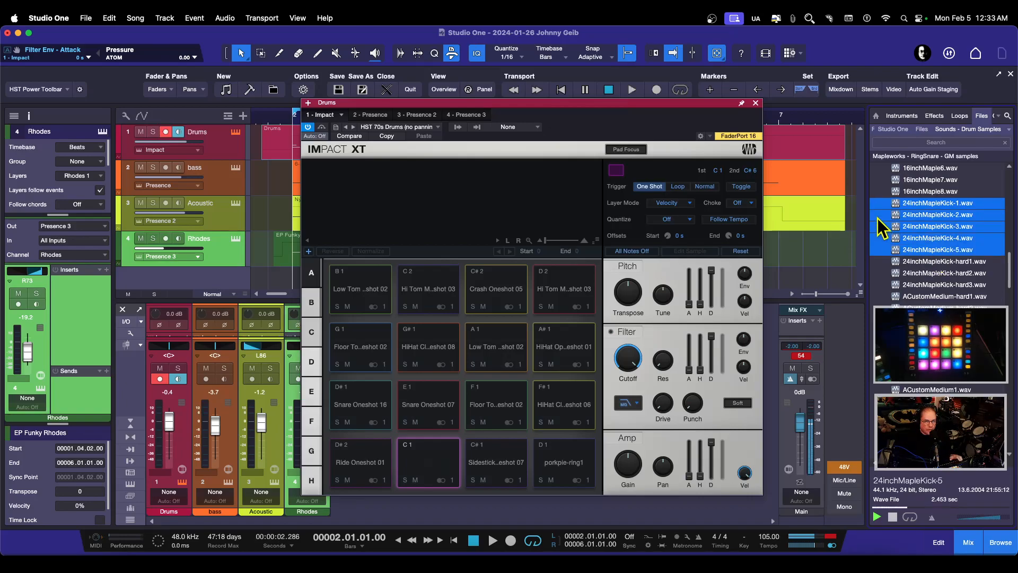
pyautogui.moveTo(883, 220); pyautogui.dragTo(424, 459)
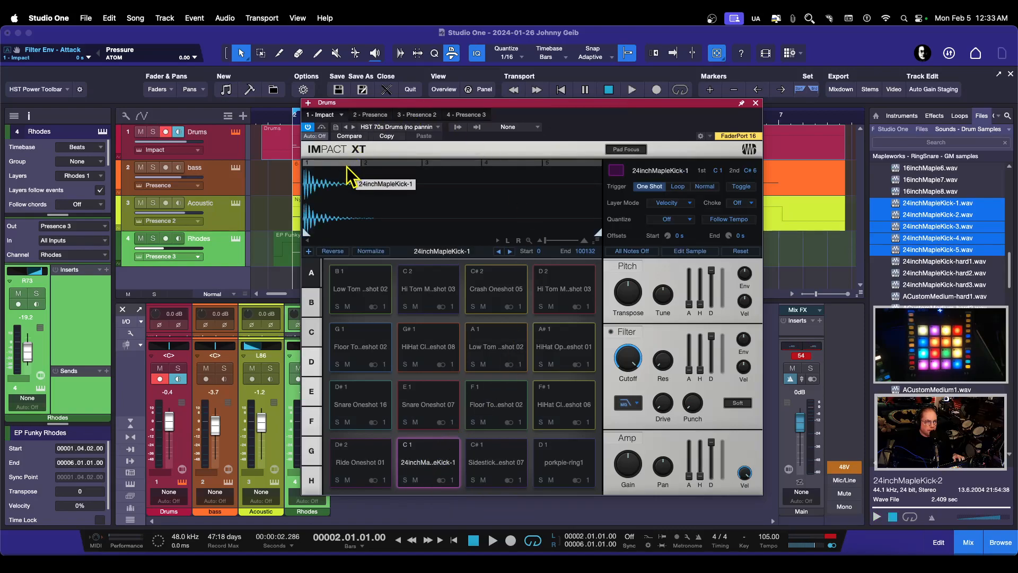
# Audition velocity layers 2 through 5 of the C 1 kick pad
pyautogui.click(398, 163)
pyautogui.click(449, 163)
pyautogui.click(503, 163)
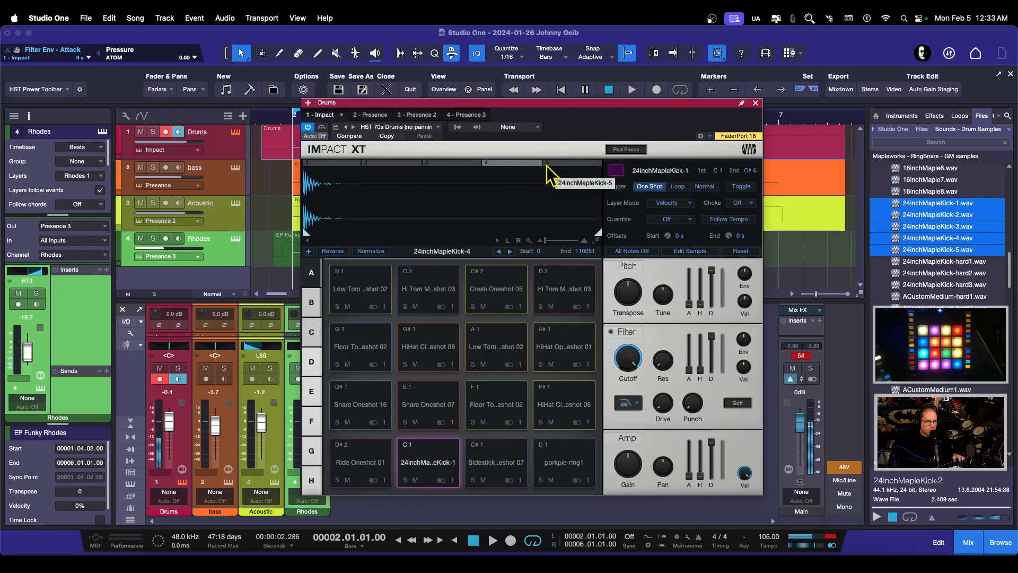
pyautogui.click(557, 164)
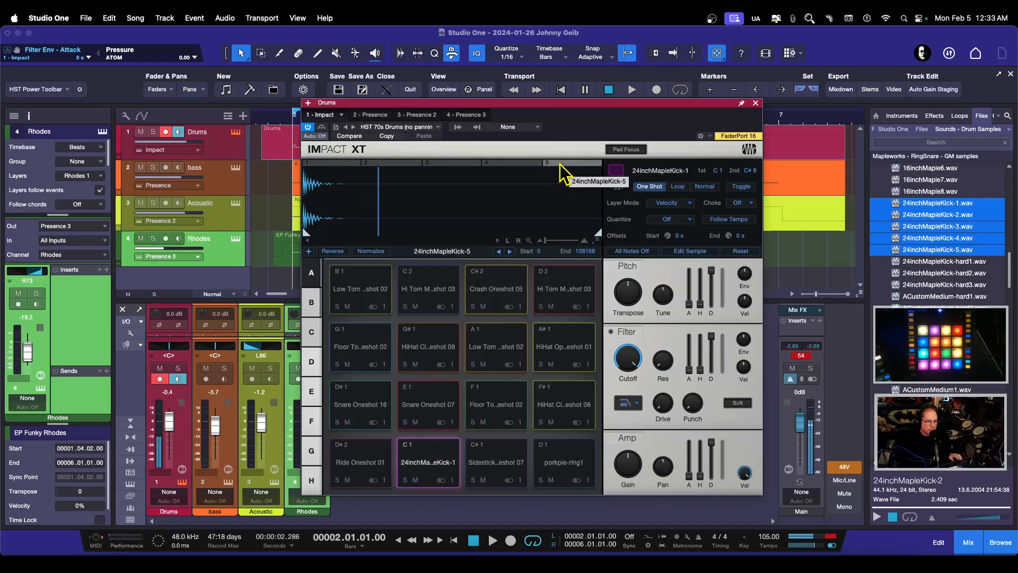
# Play the song to hear the new kick, closing the Impact XT window during playback, and stop the transport
pyautogui.moveTo(692, 103); pyautogui.dragTo(702, 106)
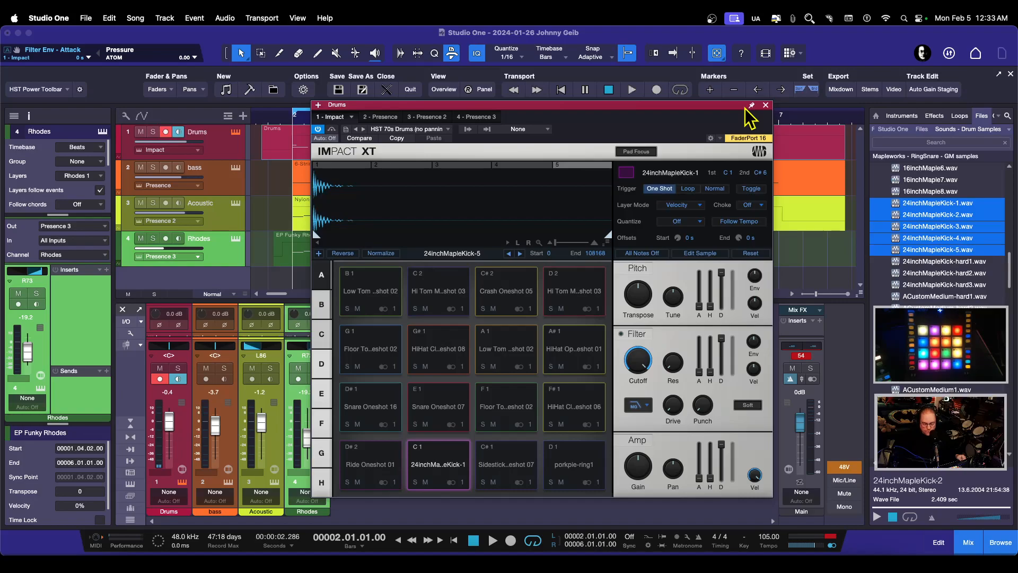
pyautogui.press('space')
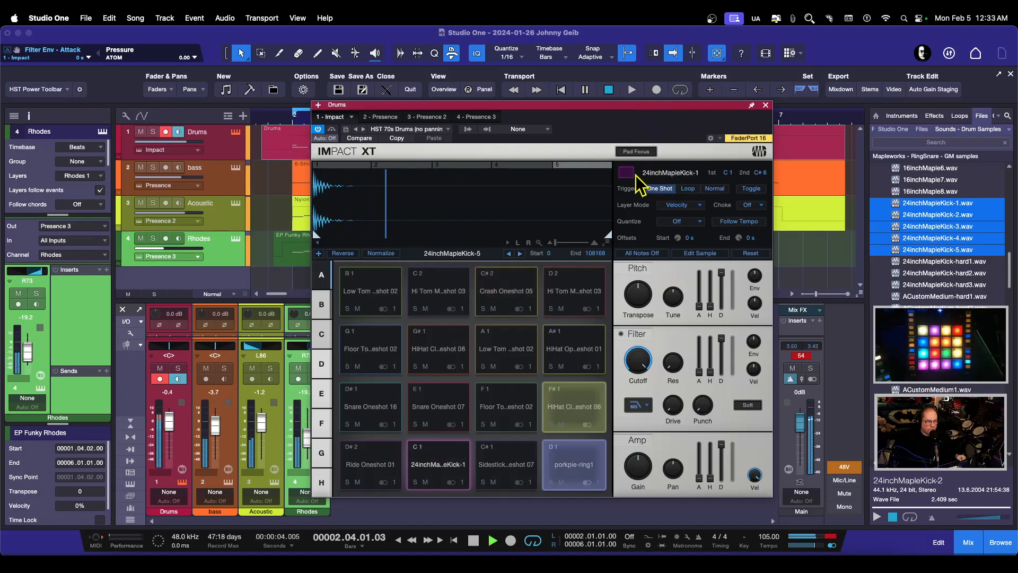
pyautogui.moveTo(684, 106); pyautogui.dragTo(663, 109)
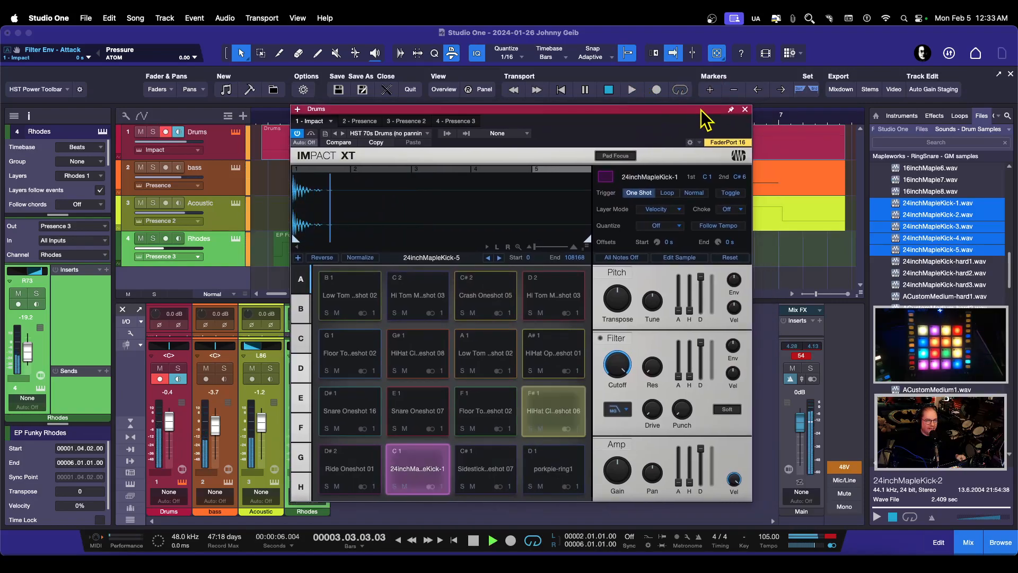
pyautogui.click(745, 110)
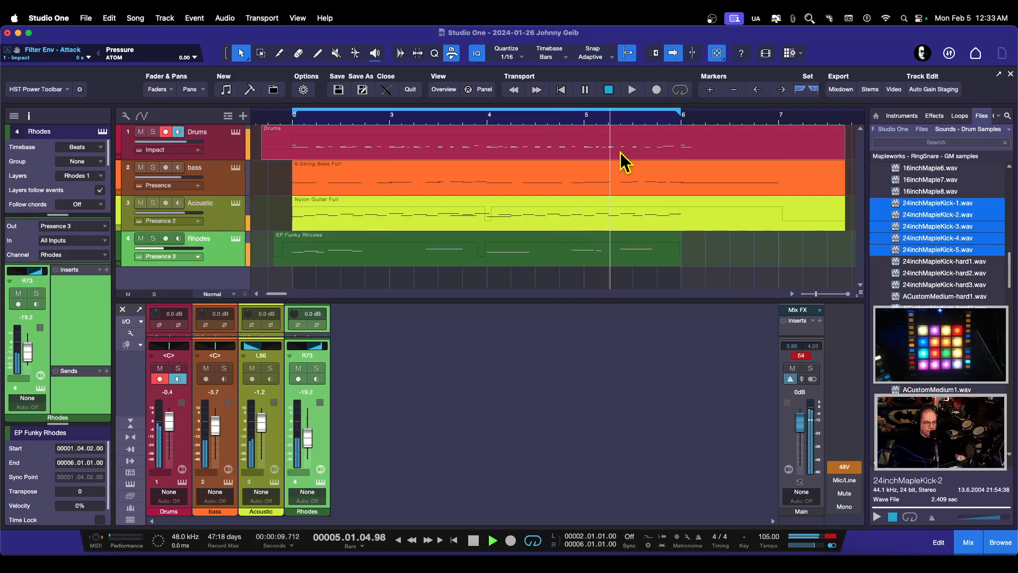
pyautogui.press('space')
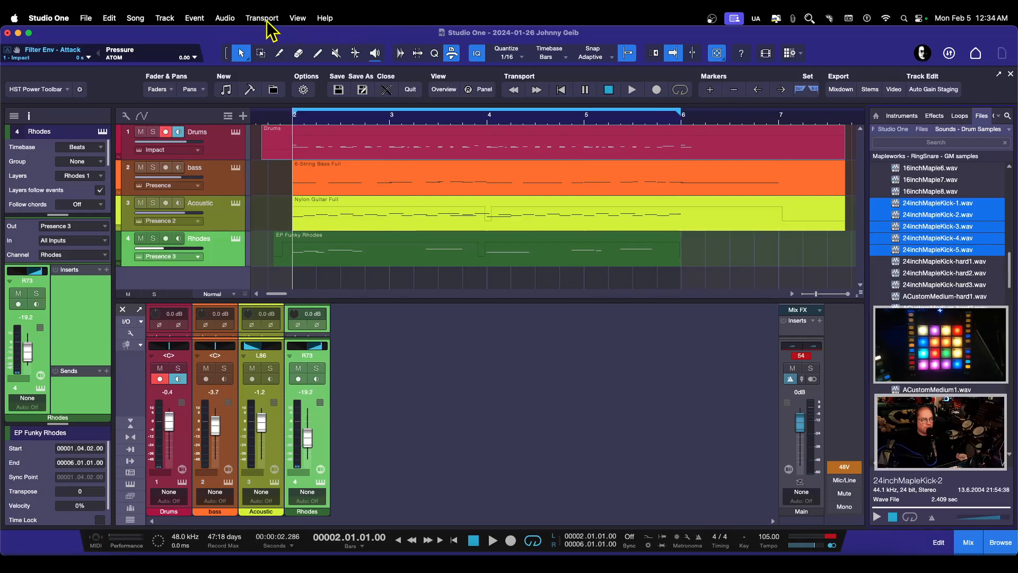
# Reopen the Drums track's Impact XT window, move it clear of the track list, and look at the file options for 24inchMapleKick-1.wav
pyautogui.click(234, 133)
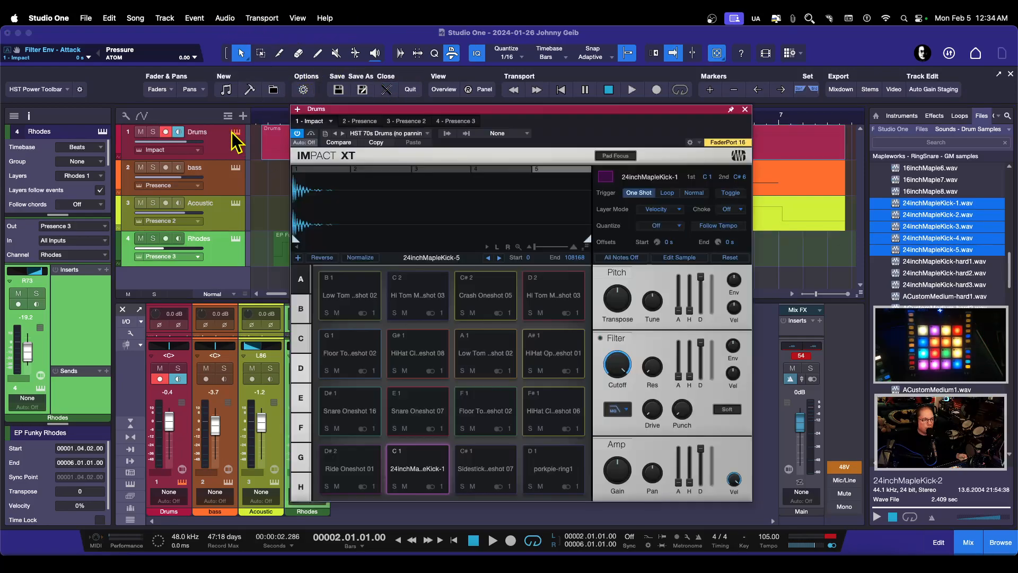
pyautogui.moveTo(575, 110); pyautogui.dragTo(598, 116)
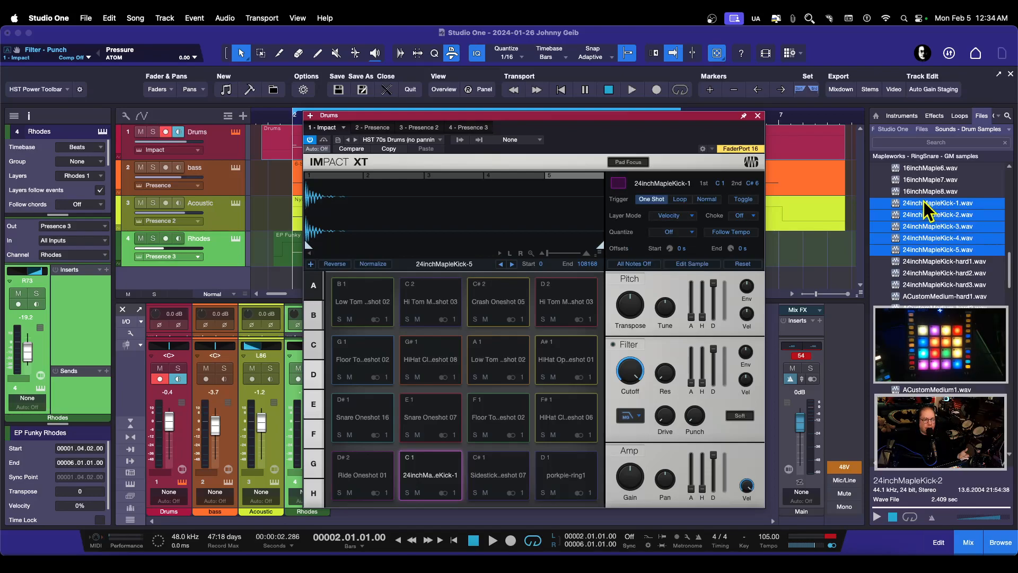
pyautogui.click(925, 227)
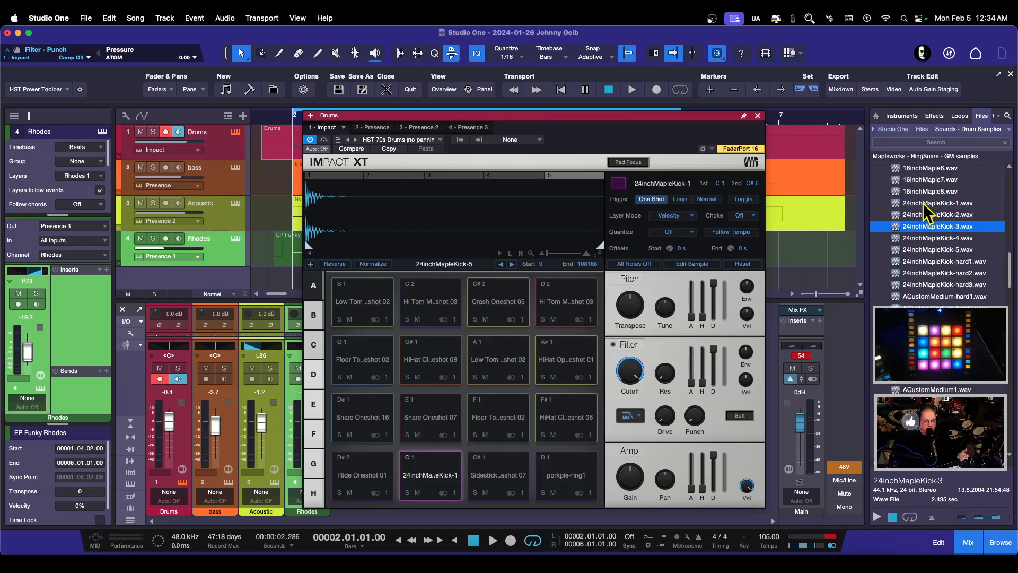
pyautogui.rightClick(925, 204)
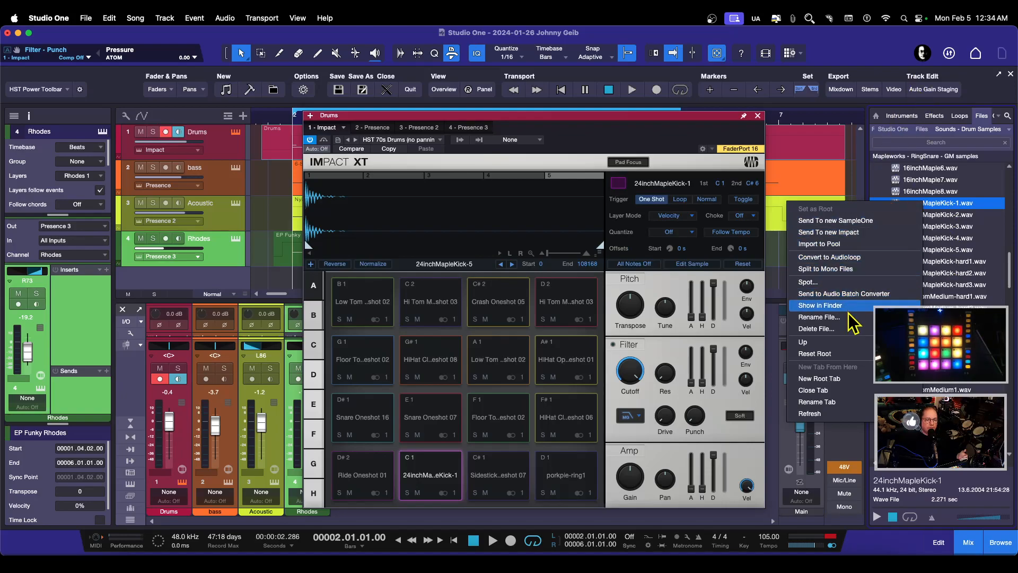
pyautogui.click(886, 41)
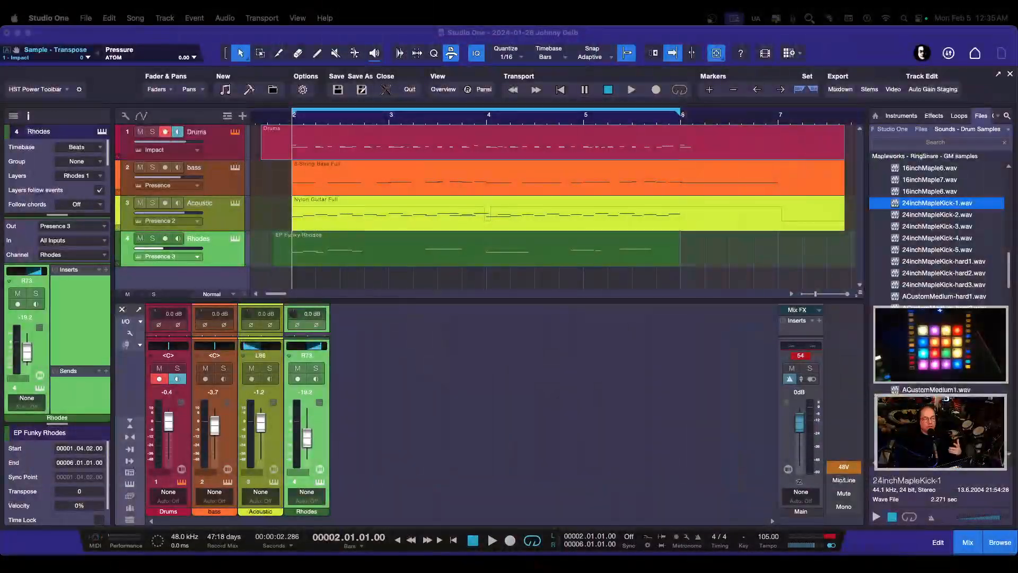
# Select the Drums part in the arrangement and close the Impact XT window
pyautogui.doubleClick(373, 151)
pyautogui.click(758, 117)
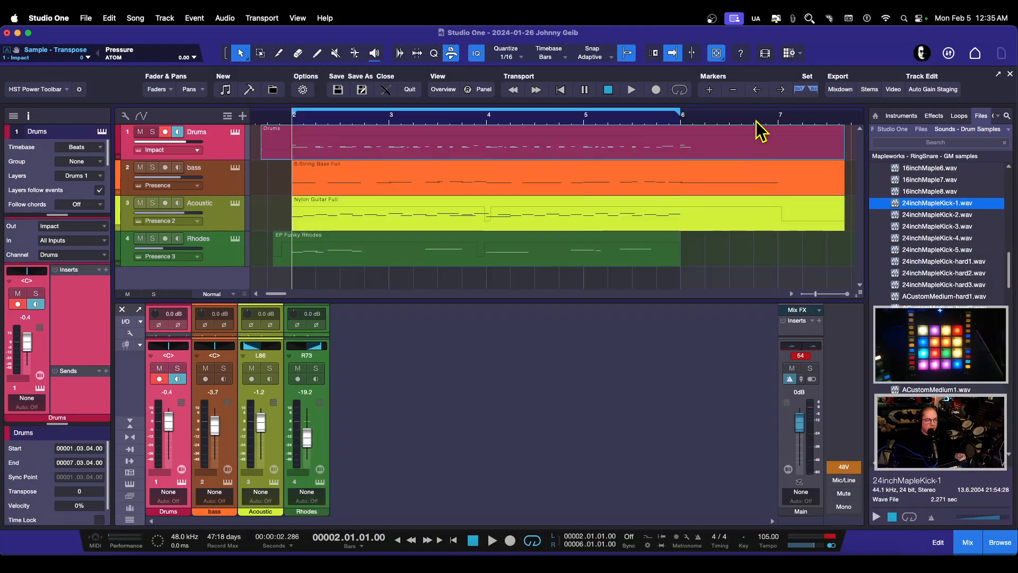
# Open the Drums part in the drum editor and show the velocities of the porkpie-ring1 snare notes
pyautogui.doubleClick(455, 142)
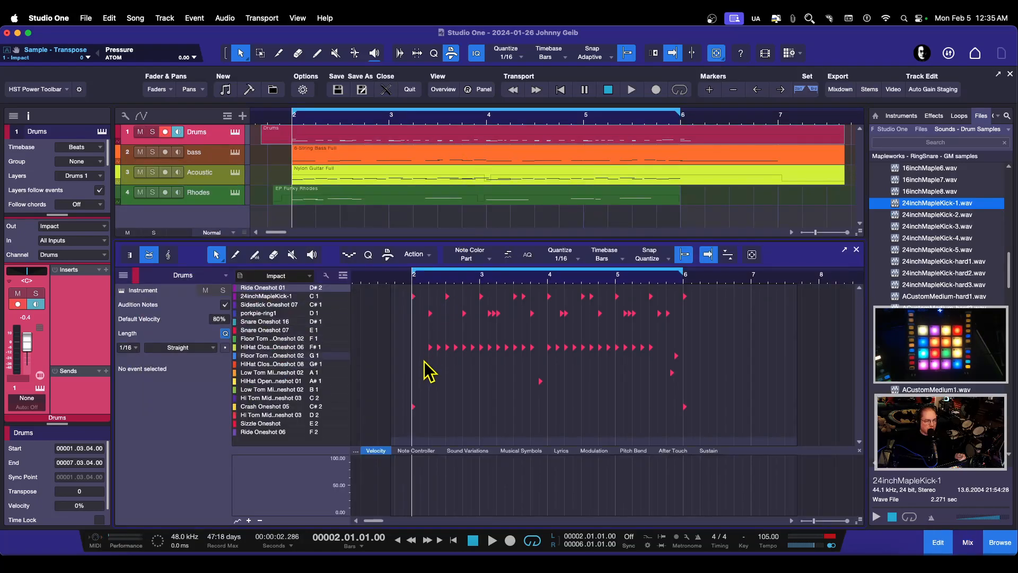
pyautogui.scroll(3, 493, 289)
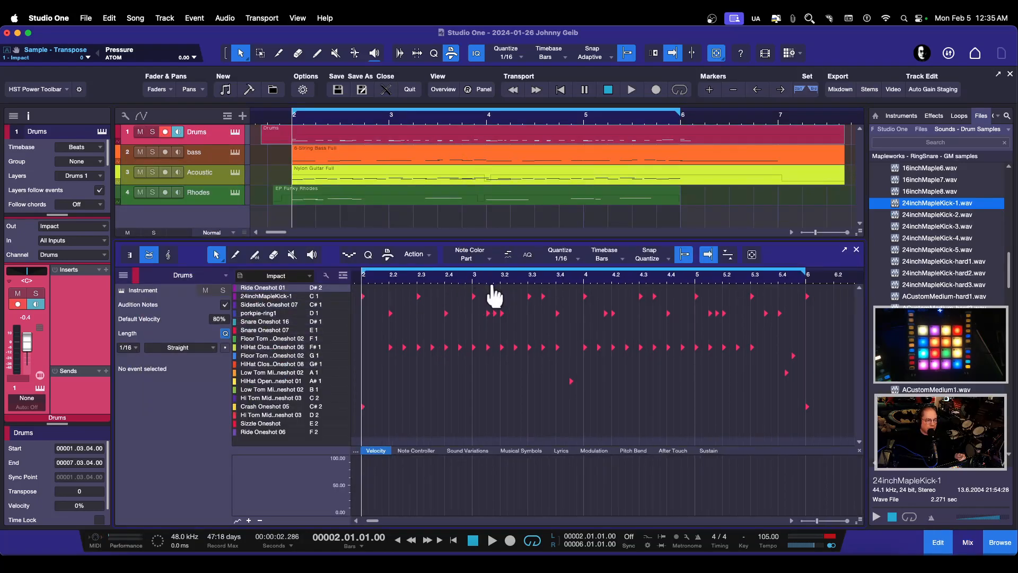
pyautogui.scroll(-2, 494, 296)
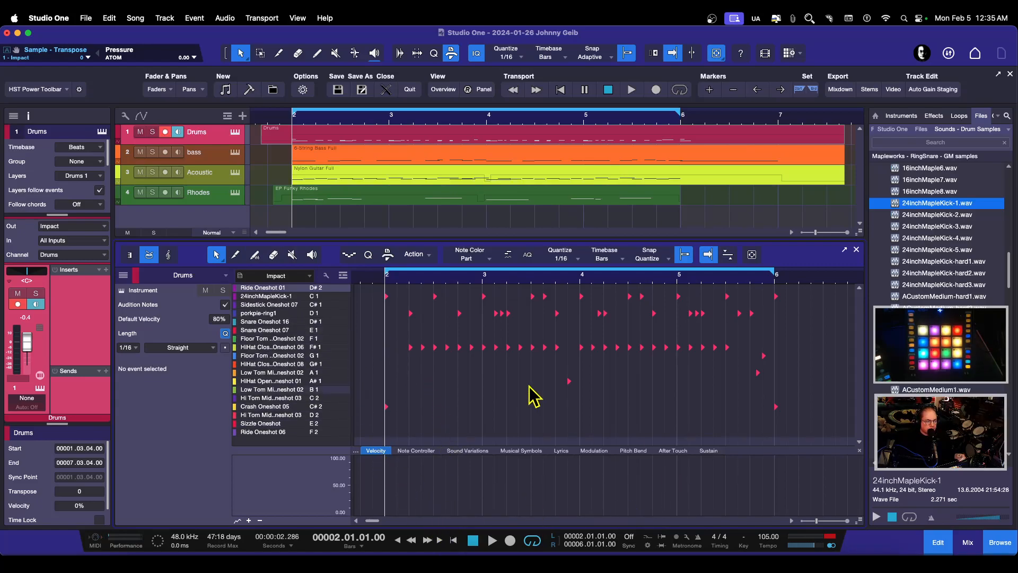
pyautogui.click(277, 312)
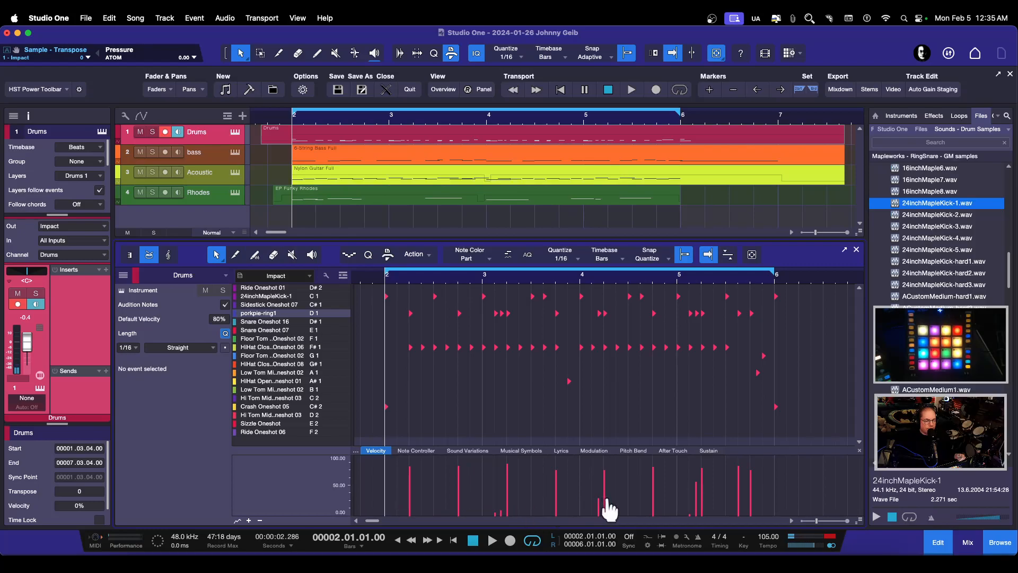
# Shape the velocities of the three porkpie-ring1 notes just after bar 5 into a rising ramp and play the passage from before bar 5
pyautogui.moveTo(696, 484); pyautogui.dragTo(696, 491)
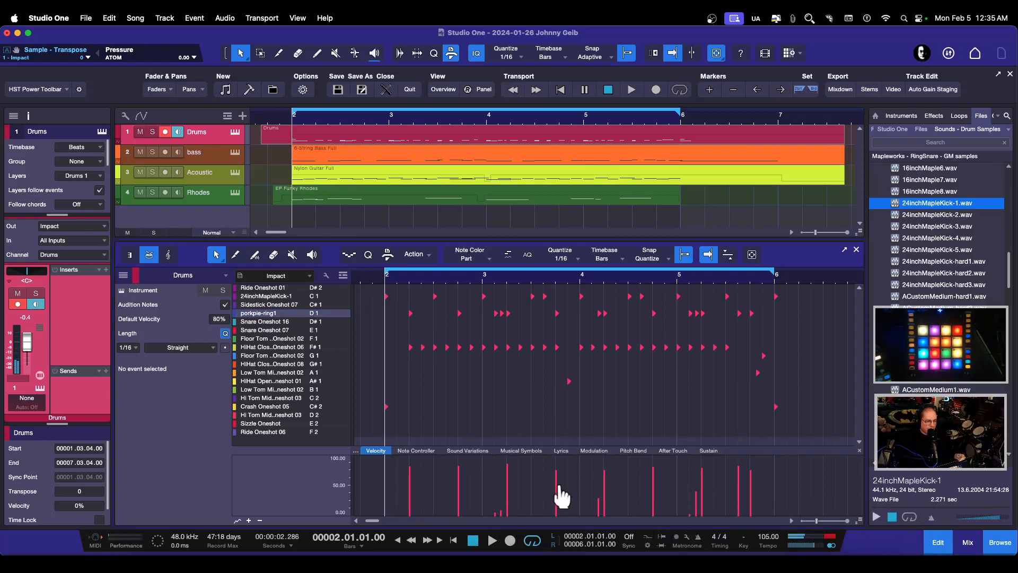
pyautogui.click(666, 281)
pyautogui.press('space')
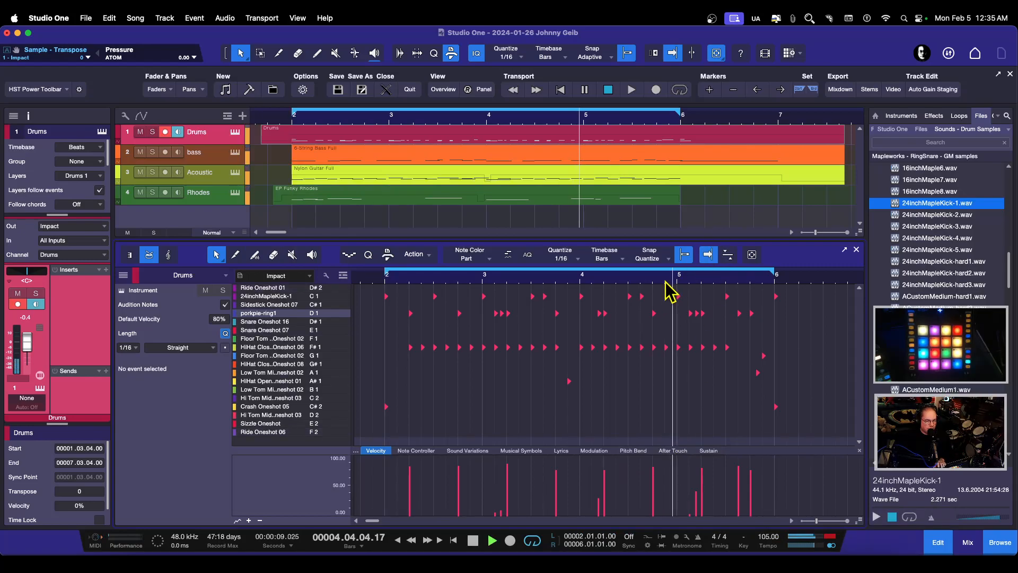
pyautogui.press('space')
pyautogui.moveTo(689, 516); pyautogui.dragTo(723, 501)
pyautogui.press('space')
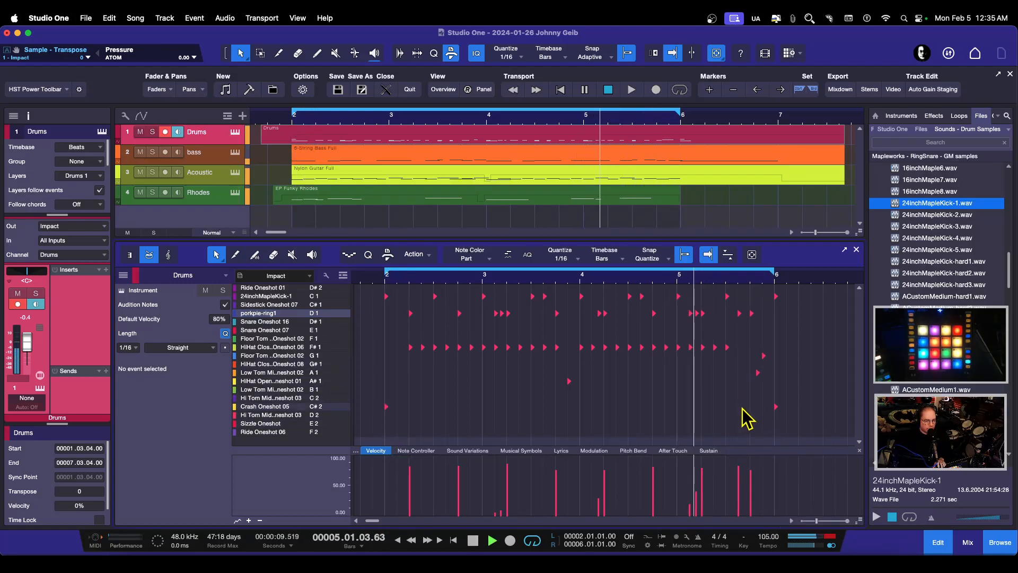
pyautogui.press('space')
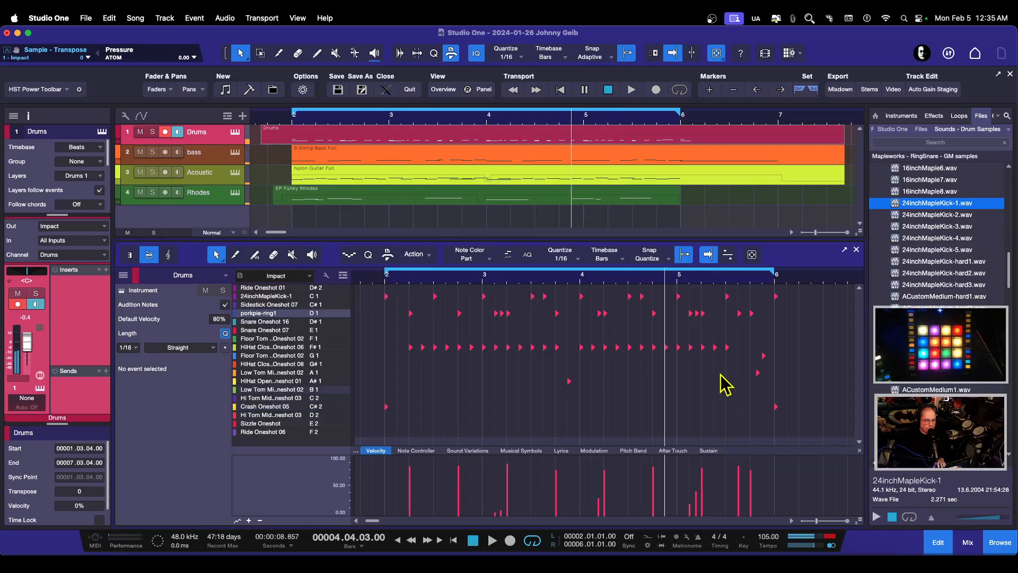
# Add a porkpie-ring1 note at 5.02.02, set its velocity to 85%, and play the passage to check it
pyautogui.click(709, 314)
pyautogui.press('space')
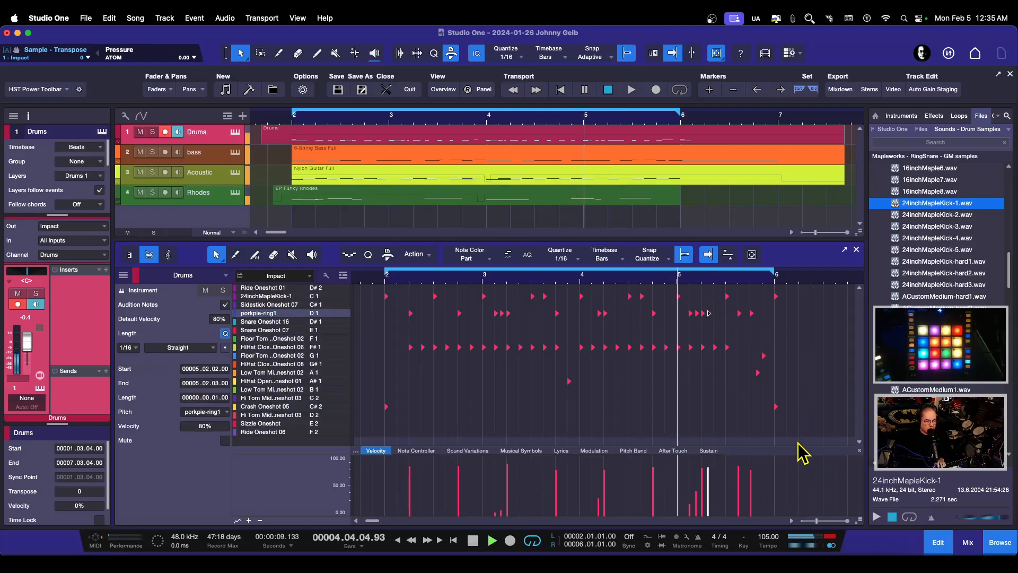
pyautogui.press('space')
pyautogui.moveTo(708, 469); pyautogui.dragTo(709, 466)
pyautogui.press('space')
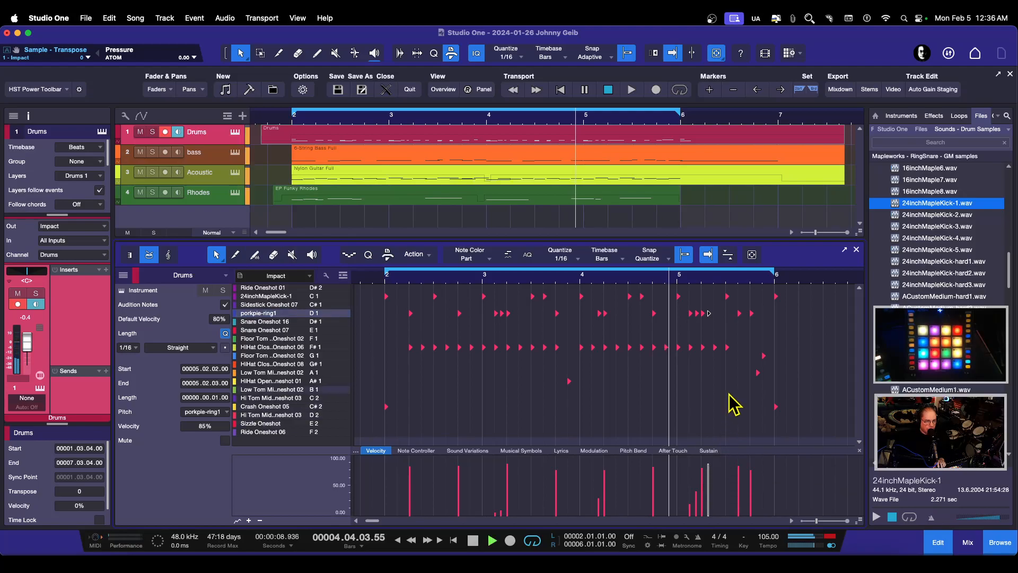
pyautogui.press('space')
pyautogui.press('space')
pyautogui.press('space')
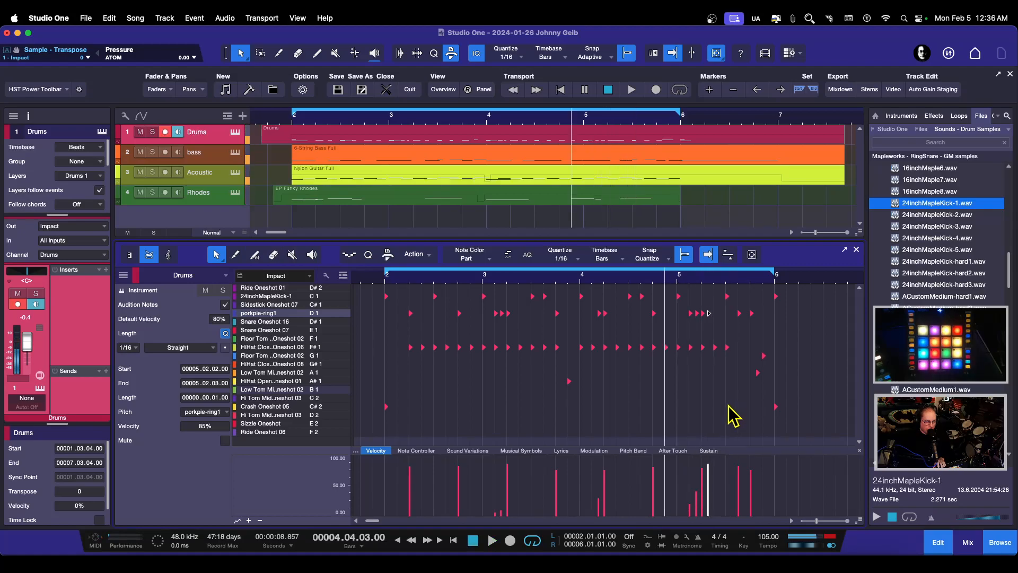
# Add a porkpie-ring1 note at 5.02.03, lower its velocity to 43%, and play the passage to check it
pyautogui.click(715, 313)
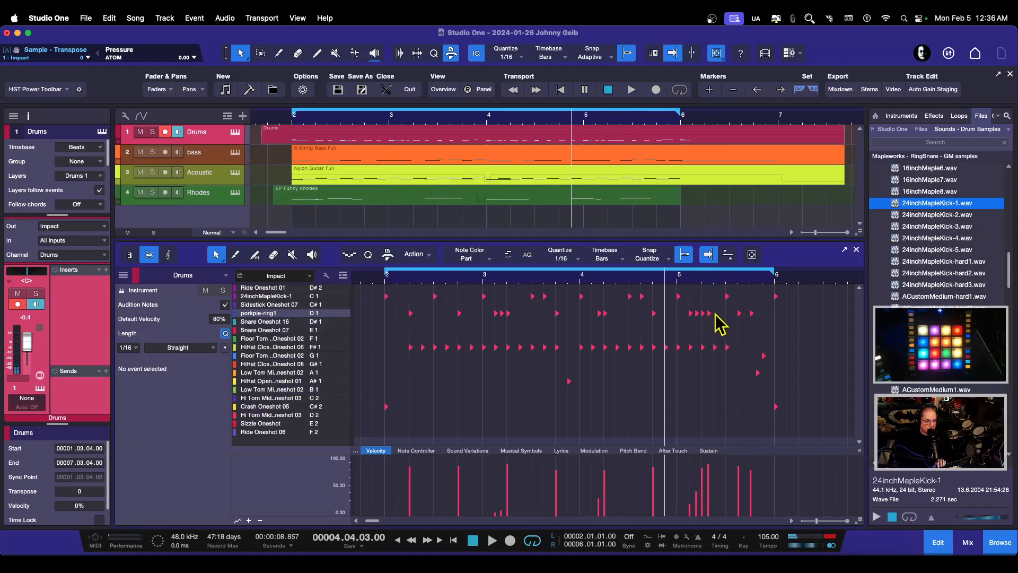
pyautogui.moveTo(713, 467); pyautogui.dragTo(724, 480)
pyautogui.press('space')
pyautogui.press('space')
pyautogui.moveTo(716, 485); pyautogui.dragTo(716, 496)
pyautogui.press('space')
pyautogui.press('space')
pyautogui.press('space')
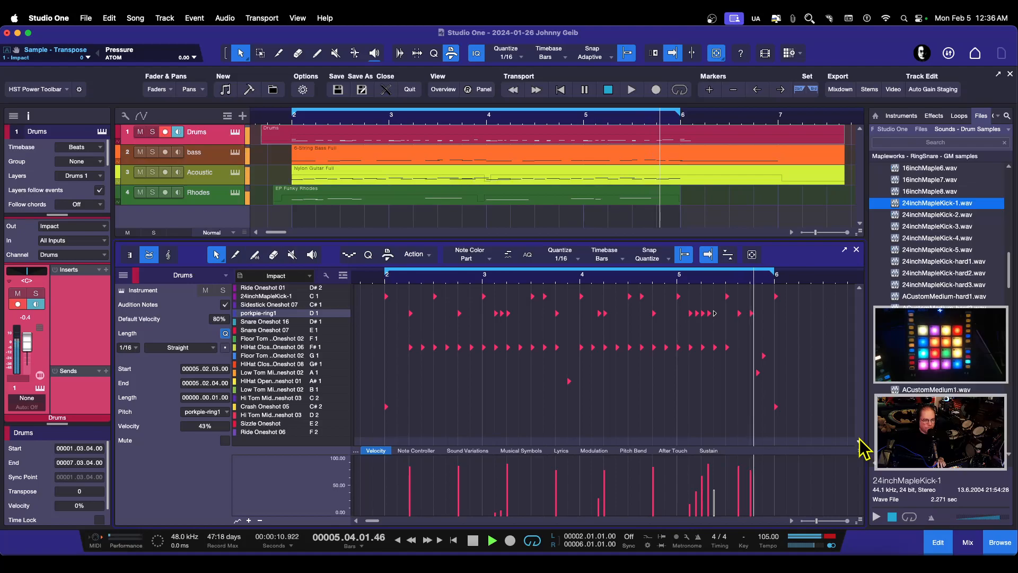
pyautogui.press('space')
# Add a porkpie-ring1 note at 5.03.04, set its velocity to 57%, and play the passage
pyautogui.doubleClick(744, 314)
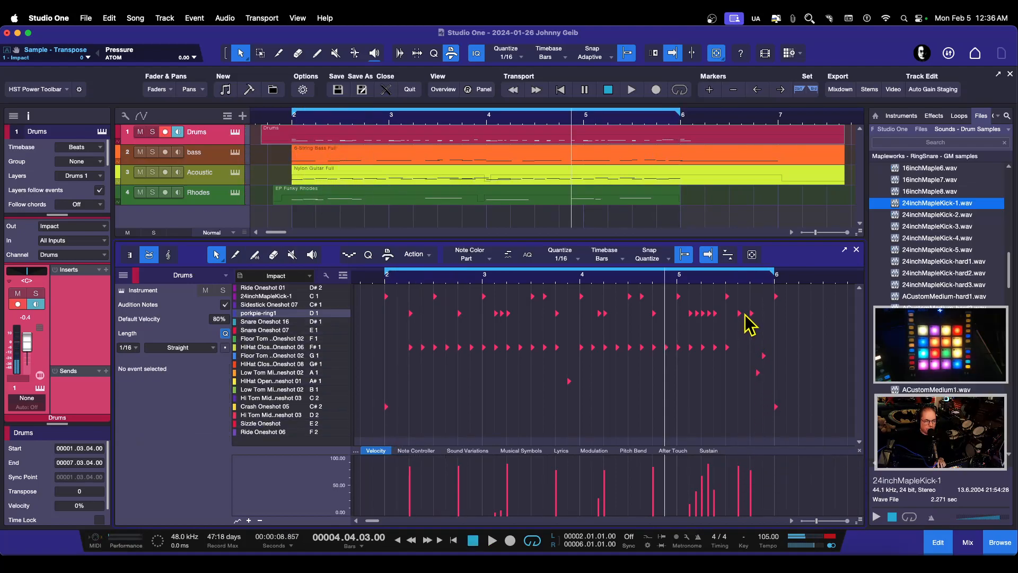
pyautogui.moveTo(738, 470)
pyautogui.mouseDown()
pyautogui.moveTo(739, 496)
pyautogui.moveTo(745, 481)
pyautogui.mouseUp()
pyautogui.press('space')
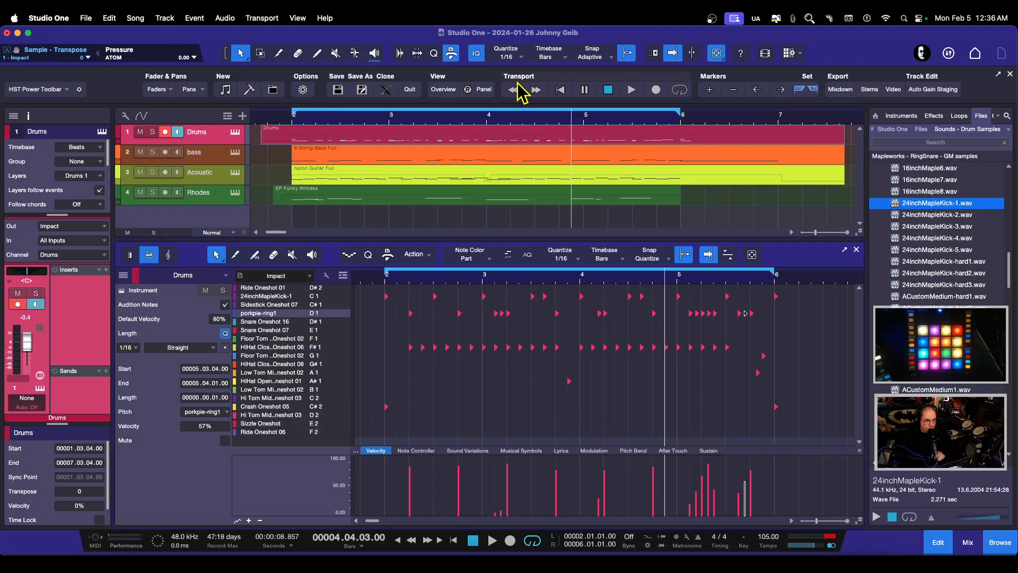
# Reopen Impact XT for the Drums track, reveal the D 1 snare pad's sample file in Finder, and close the Finder window
pyautogui.click(236, 134)
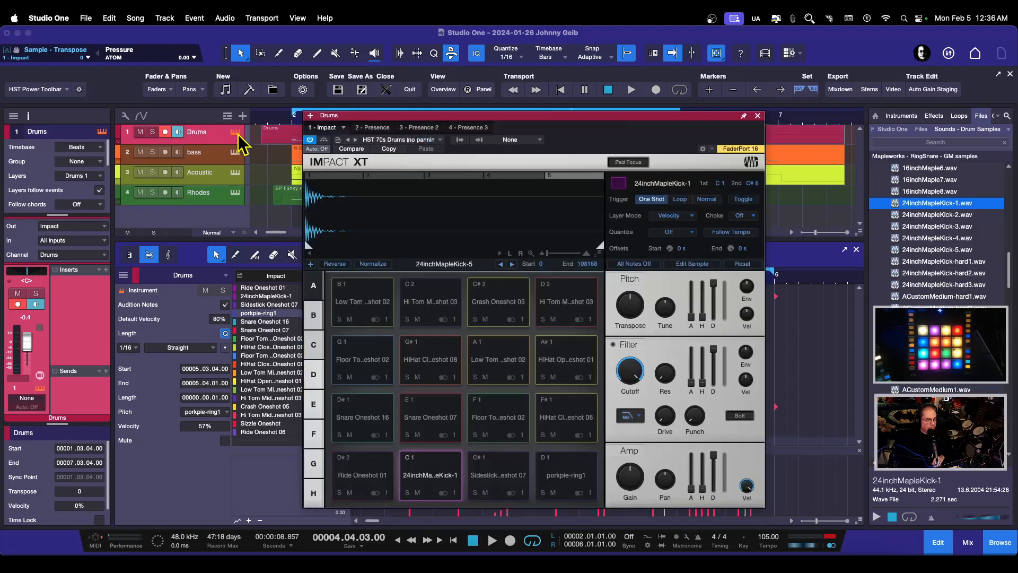
pyautogui.moveTo(534, 119); pyautogui.dragTo(540, 109)
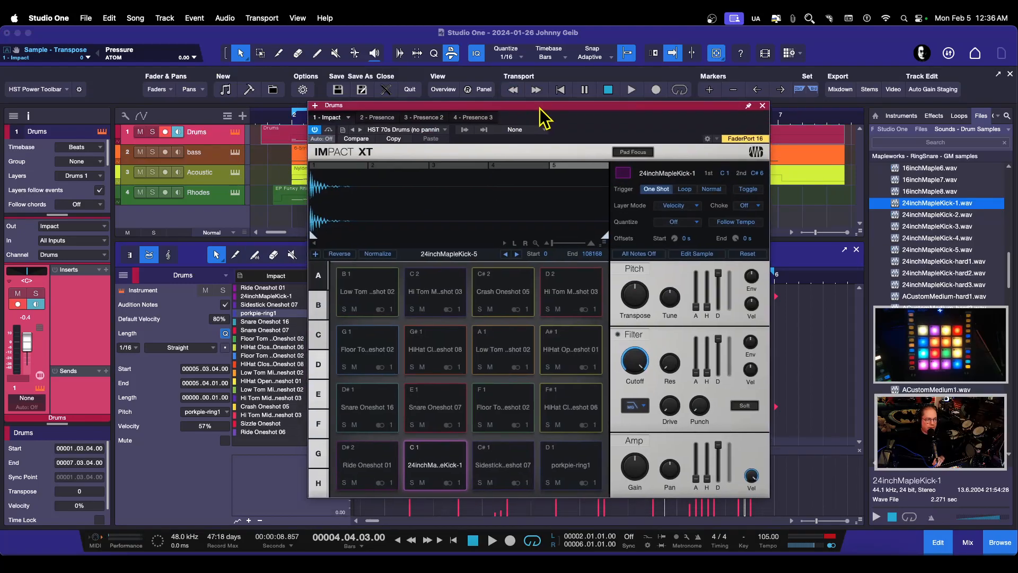
pyautogui.click(586, 467)
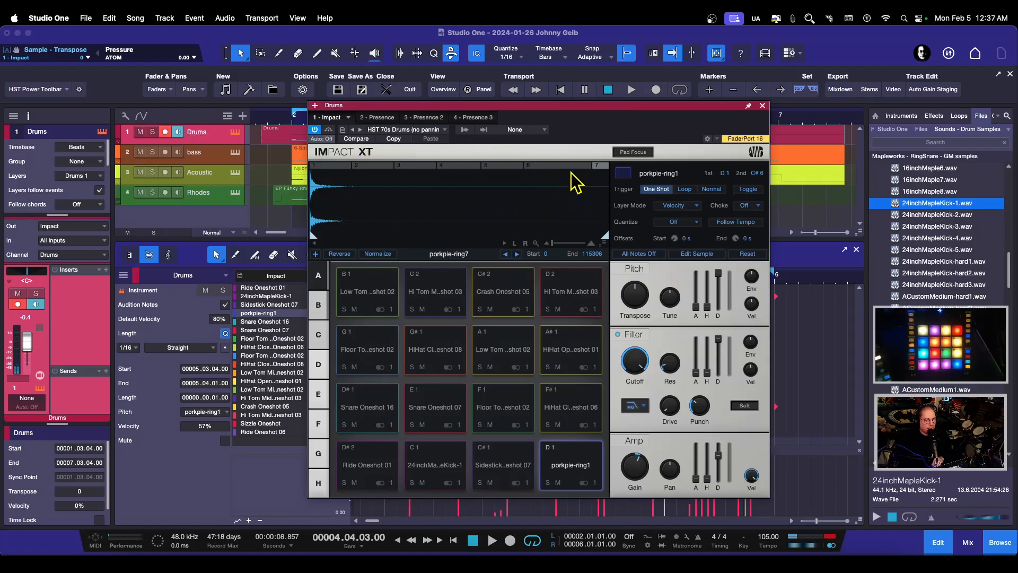
pyautogui.rightClick(335, 177)
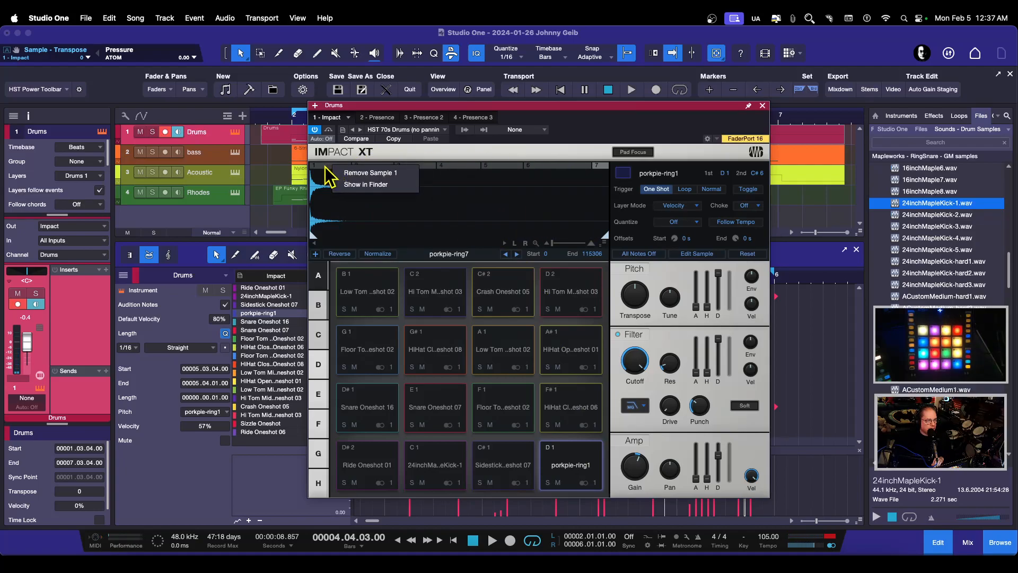
pyautogui.click(373, 185)
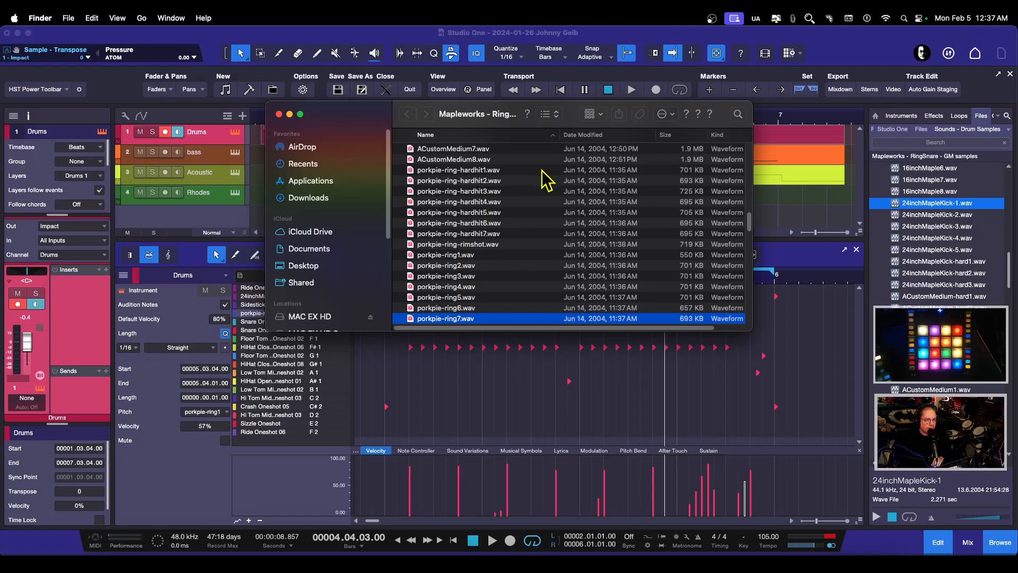
pyautogui.click(279, 114)
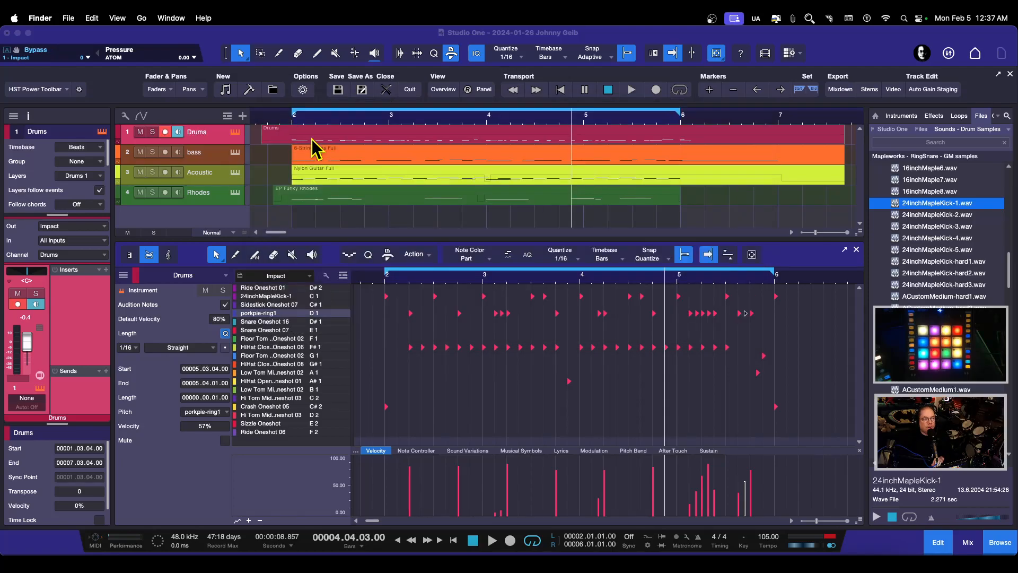